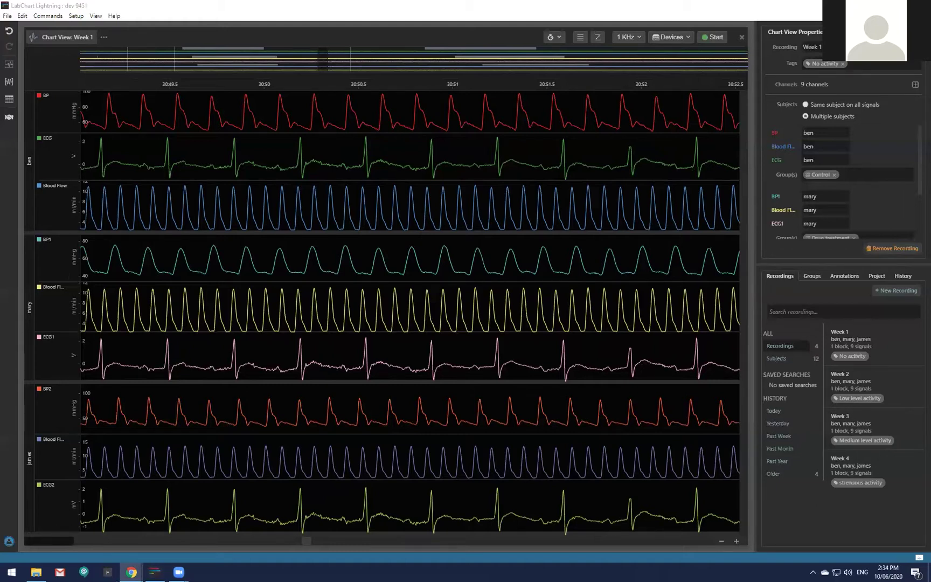
# Focus the LabChart Lightning window showing the nine-channel Week 1 recording.
pyautogui.click(750, 214)
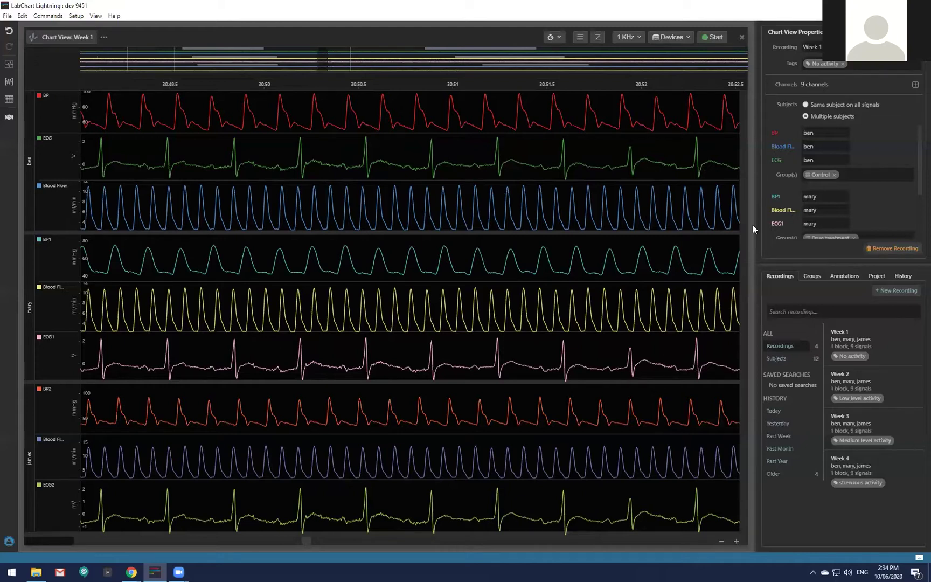
# Switch LabChart to the light theme, then back to the dark theme.
pyautogui.click(97, 17)
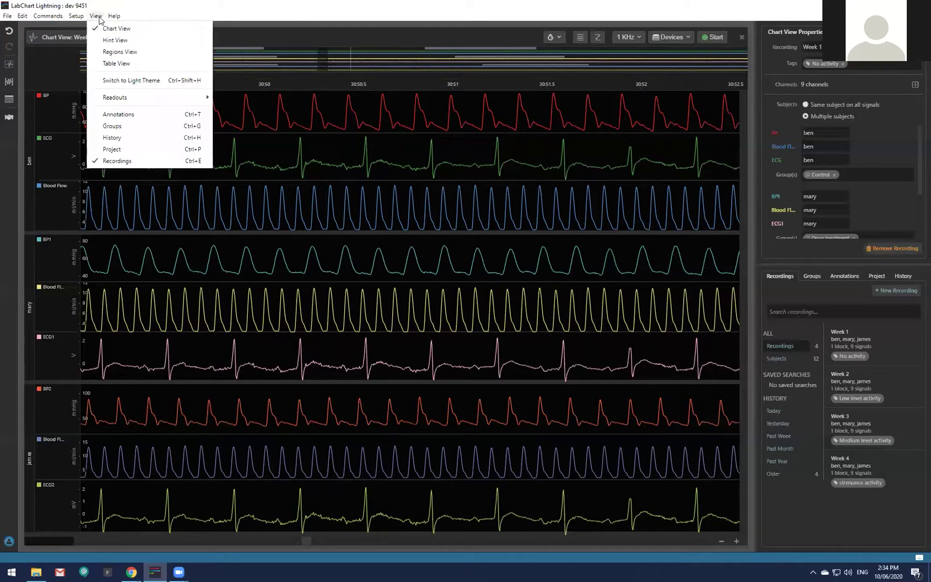
pyautogui.click(135, 81)
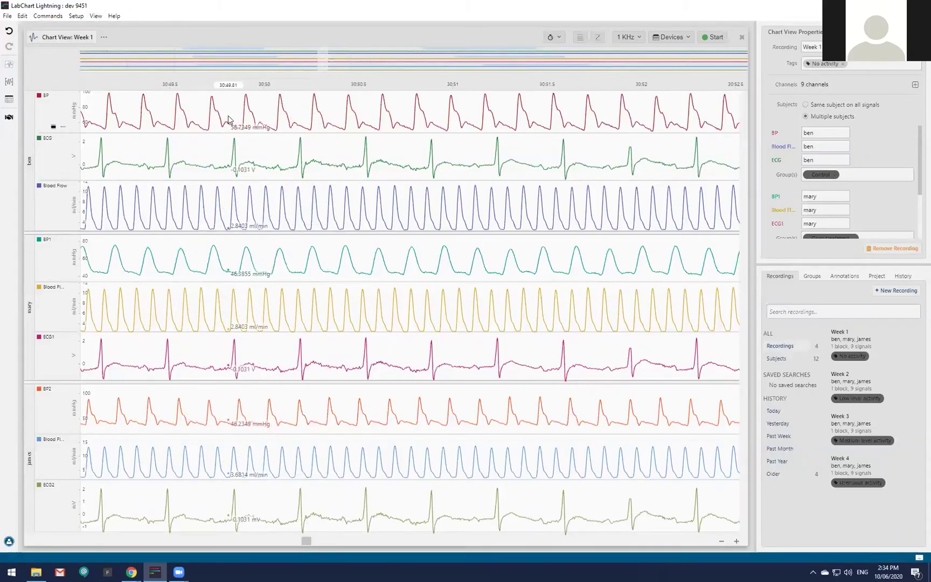
pyautogui.click(95, 16)
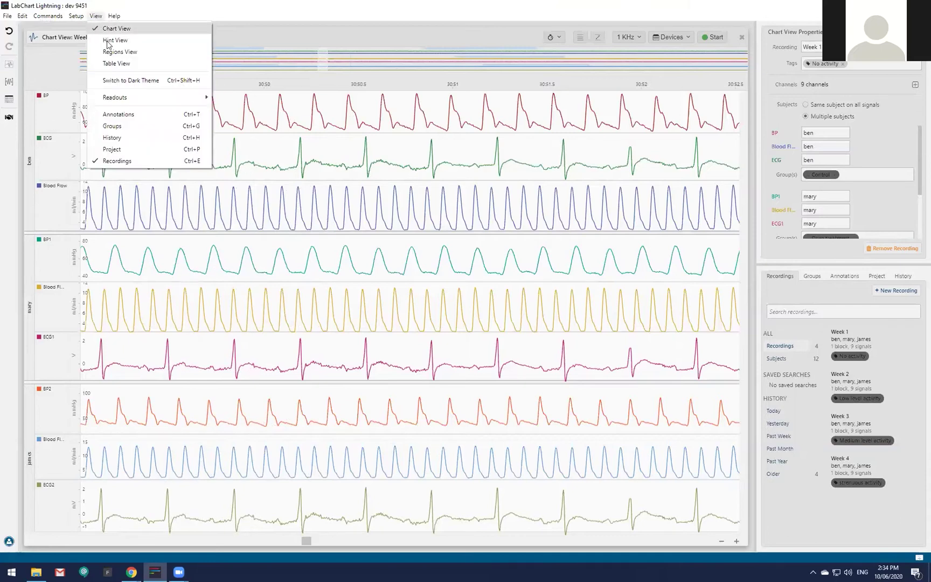
pyautogui.click(151, 81)
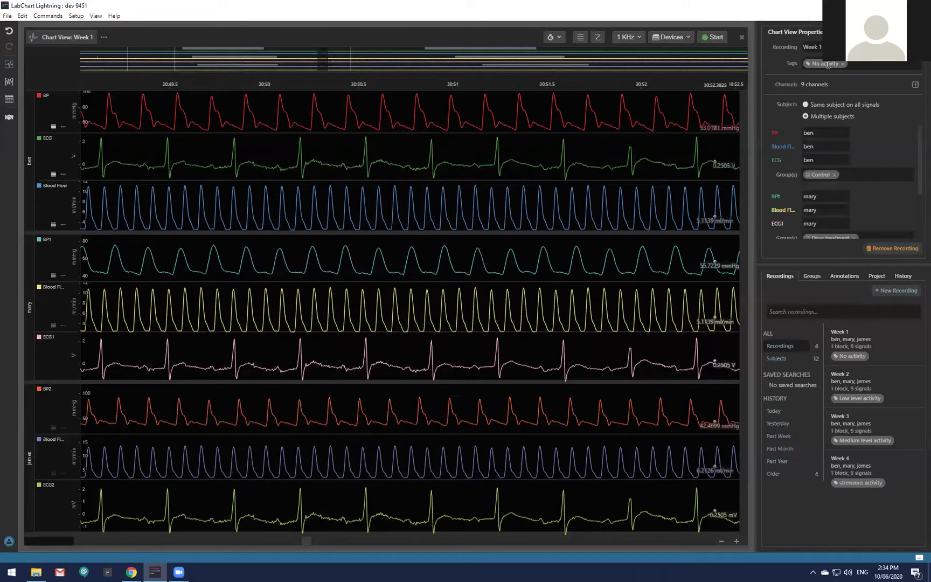
# Minimise LabChart and scroll the browser's LabChart Lightning feature comparison page.
pyautogui.click(875, 6)
pyautogui.scroll(-4, 501, 275)
pyautogui.scroll(-3, 499, 275)
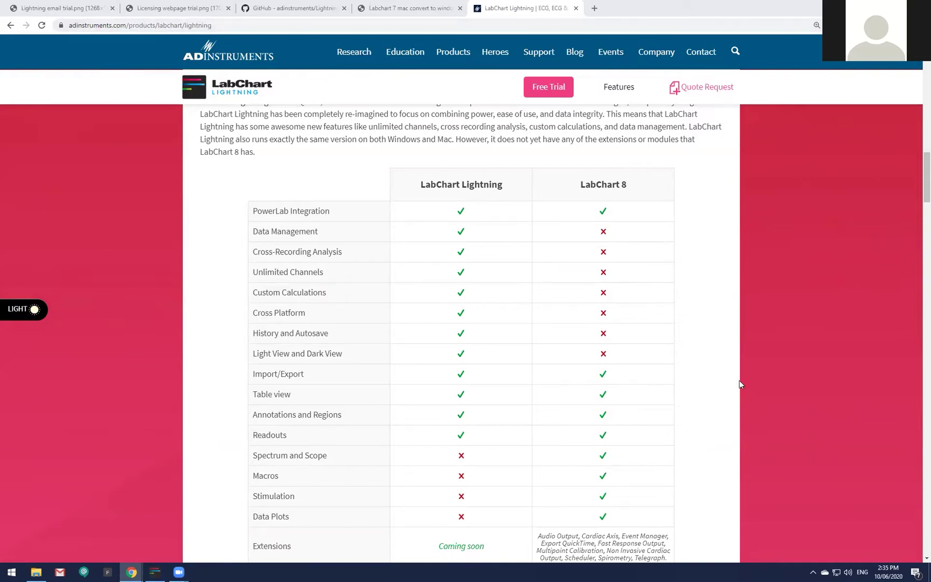
# Scroll down and expand the LabChart Lightning Licenses section on online and offline licensing.
pyautogui.moveTo(924, 198); pyautogui.dragTo(916, 201)
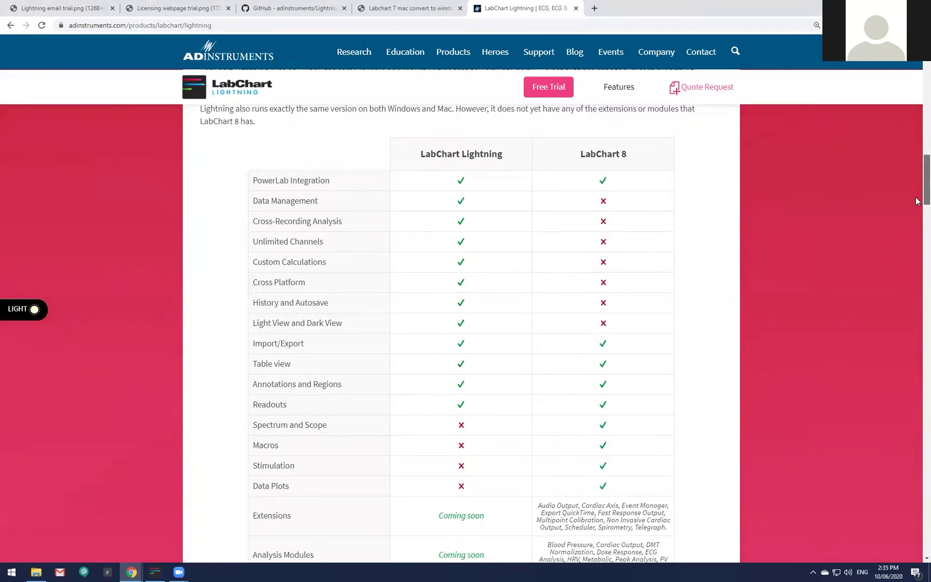
pyautogui.moveTo(916, 201)
pyautogui.mouseDown()
pyautogui.moveTo(902, 315)
pyautogui.moveTo(909, 215)
pyautogui.mouseUp()
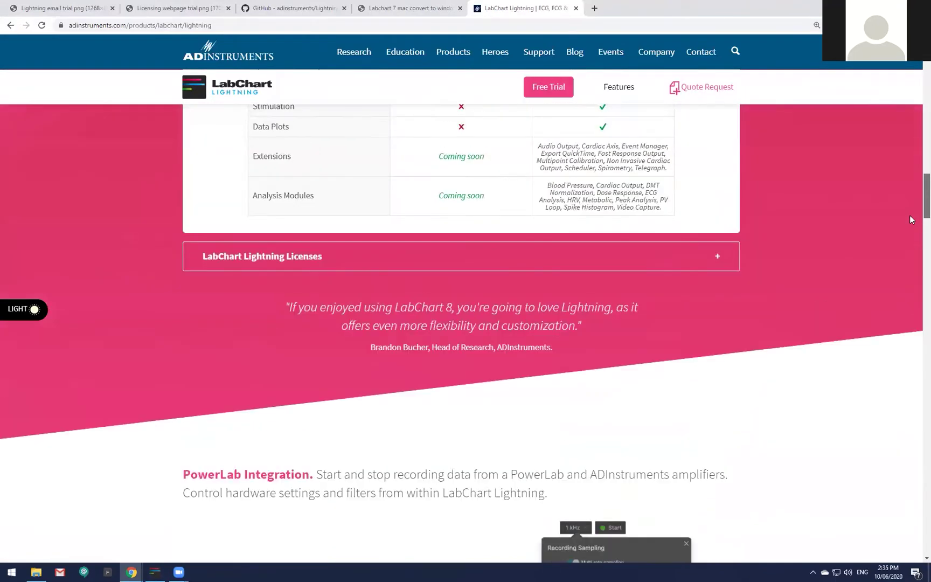
pyautogui.click(463, 263)
pyautogui.scroll(15, 597, 348)
# Expand the LabChart 8 vs LabChart Lightning Feature Comparison table, then return to LabChart.
pyautogui.scroll(-3, 577, 376)
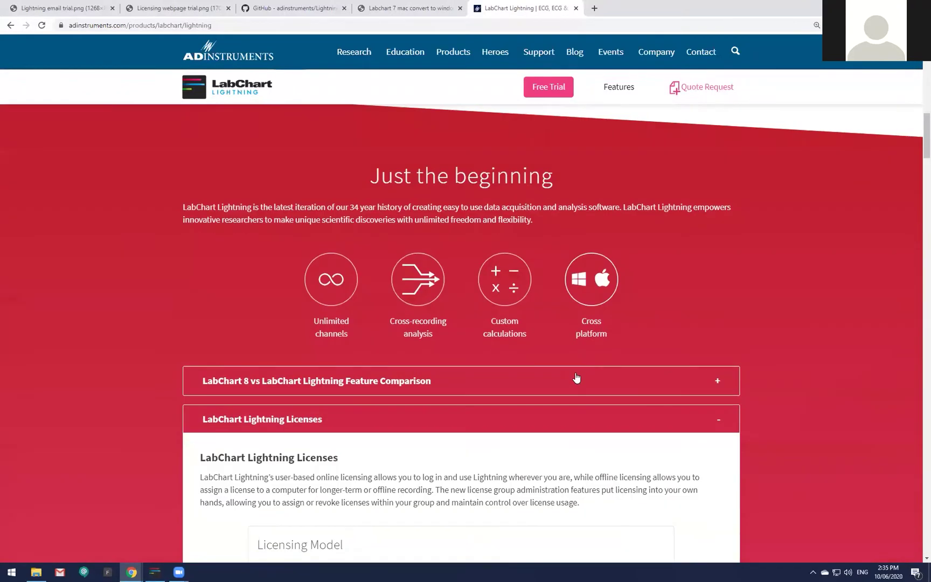
pyautogui.click(575, 379)
pyautogui.scroll(-6, 617, 384)
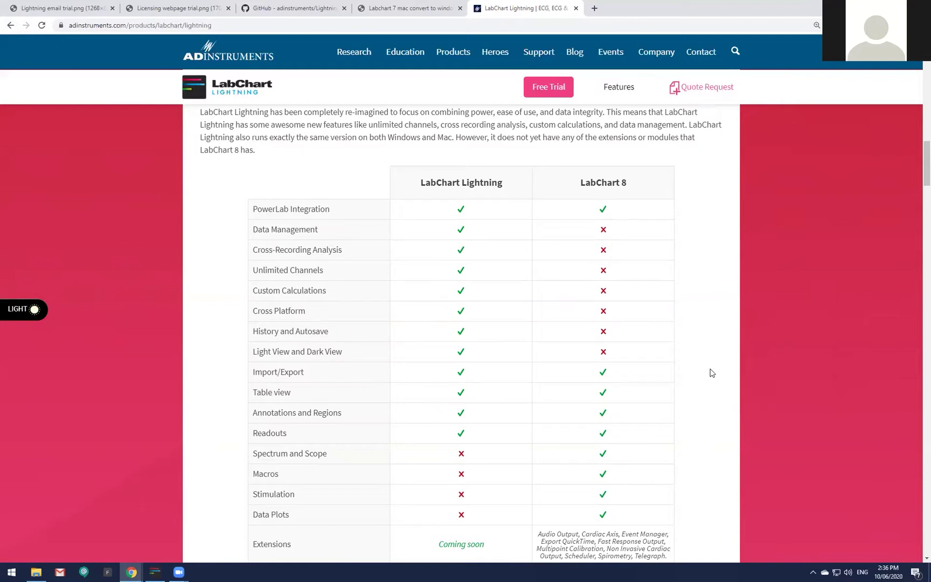
pyautogui.click(157, 570)
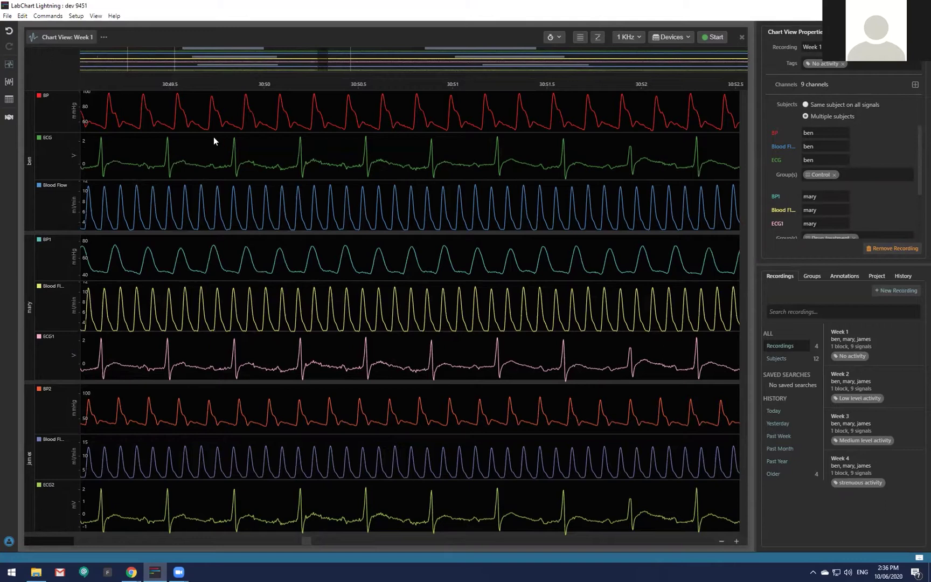
# Create a new recording and open the empty four-channel Week 1 (1) entry.
pyautogui.click(7, 15)
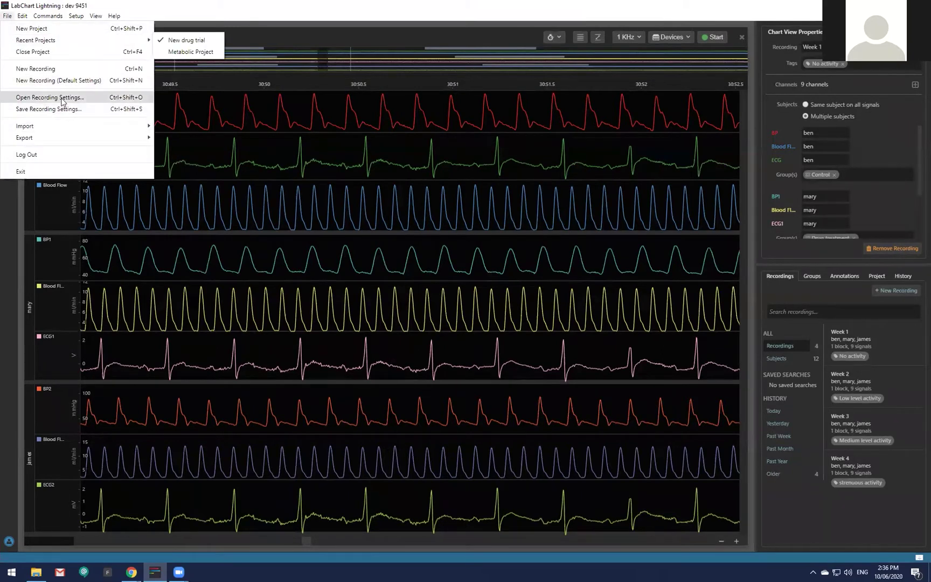
pyautogui.click(68, 71)
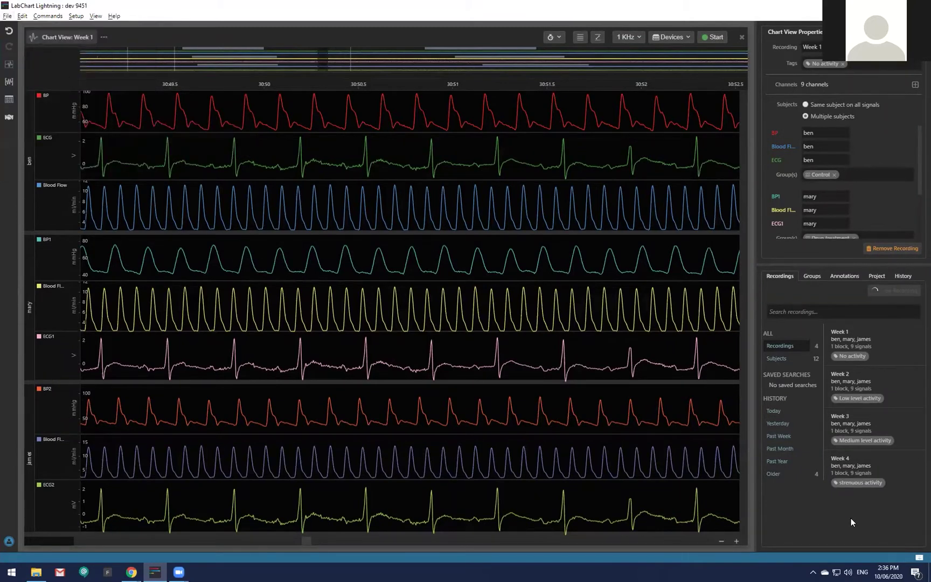
pyautogui.click(834, 512)
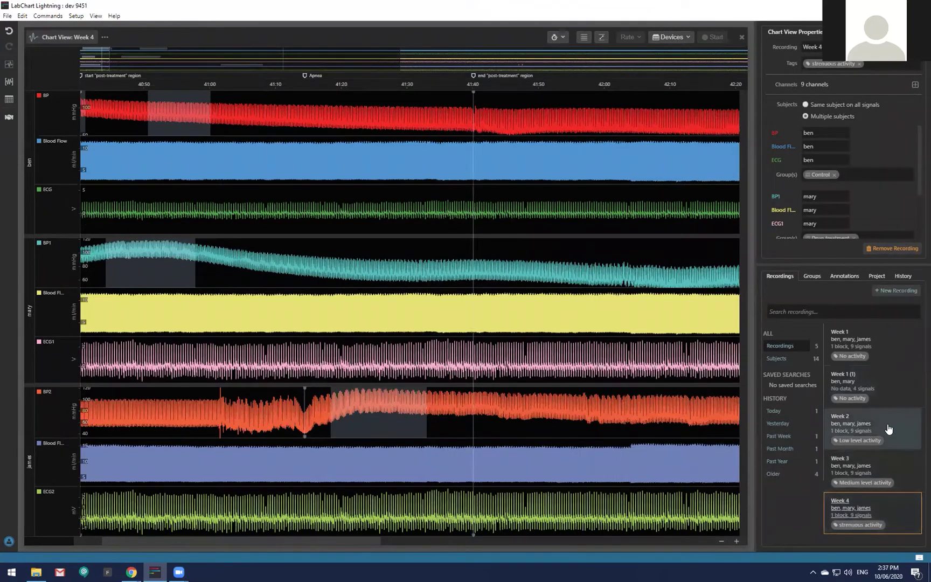
pyautogui.click(895, 459)
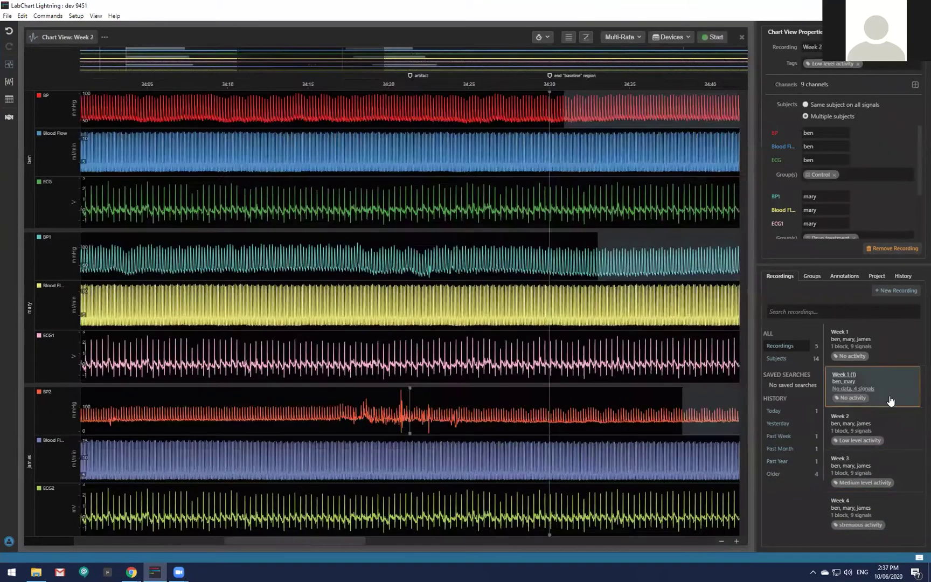
pyautogui.click(889, 398)
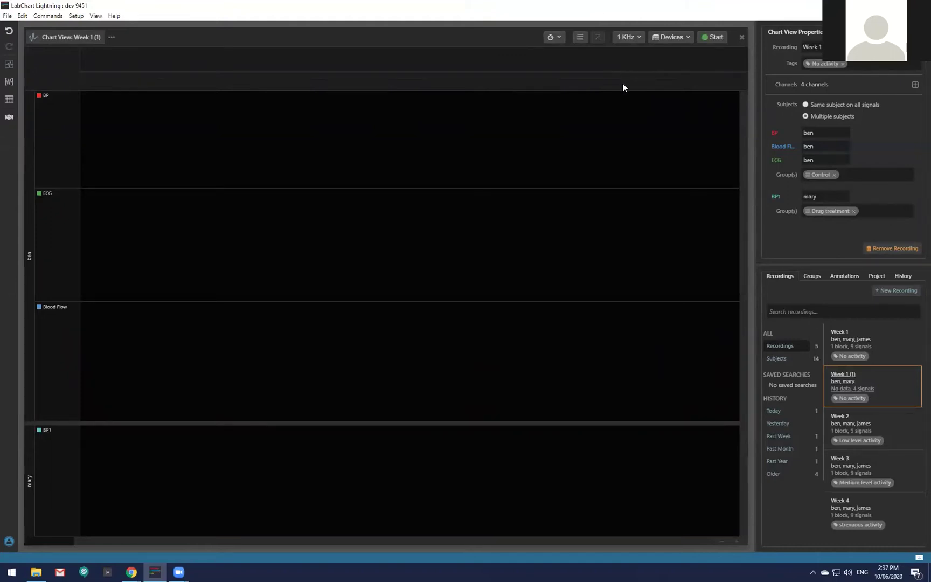
# Bring back Chrome's LabChart Lightning product page, scrolled up to the expanded feature comparison.
pyautogui.moveTo(131, 572)
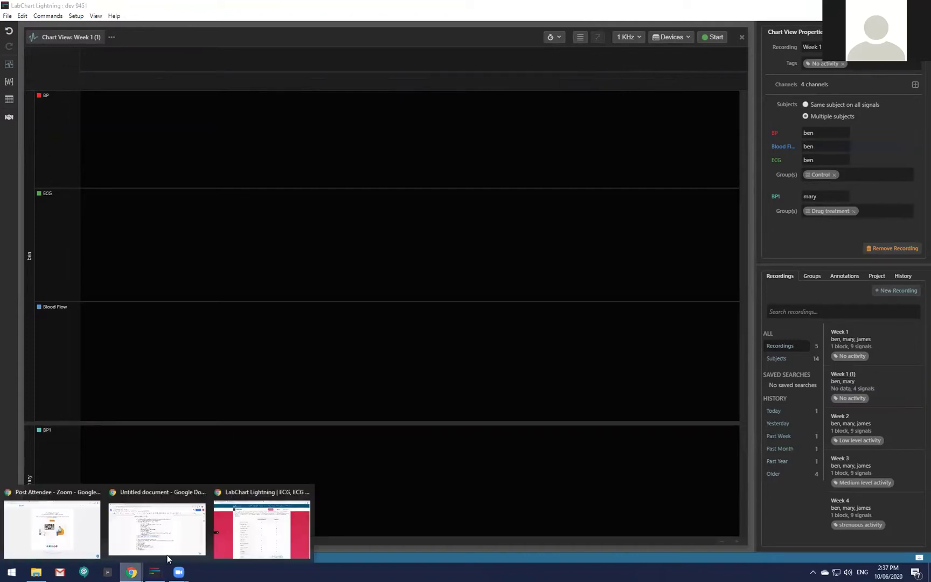
pyautogui.click(252, 531)
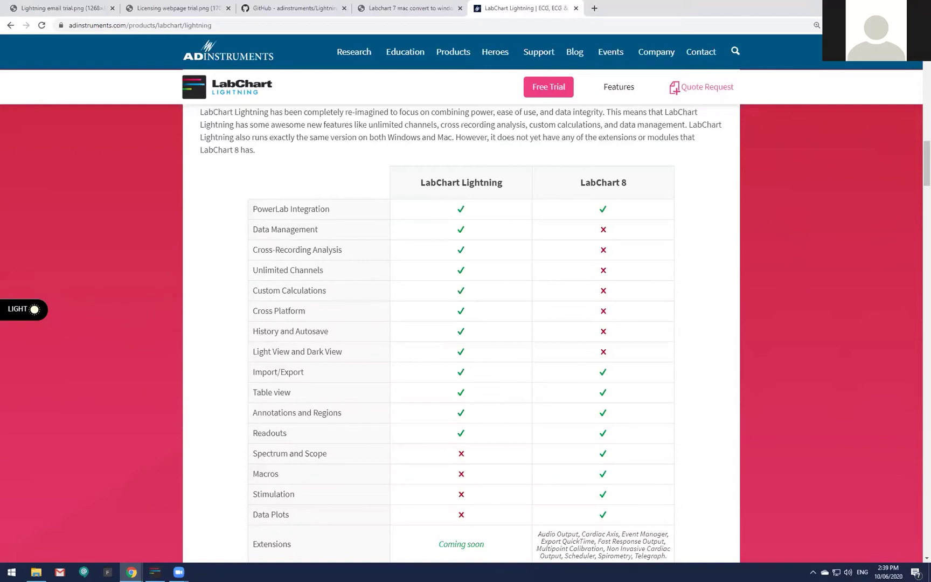
pyautogui.scroll(5, 390, 243)
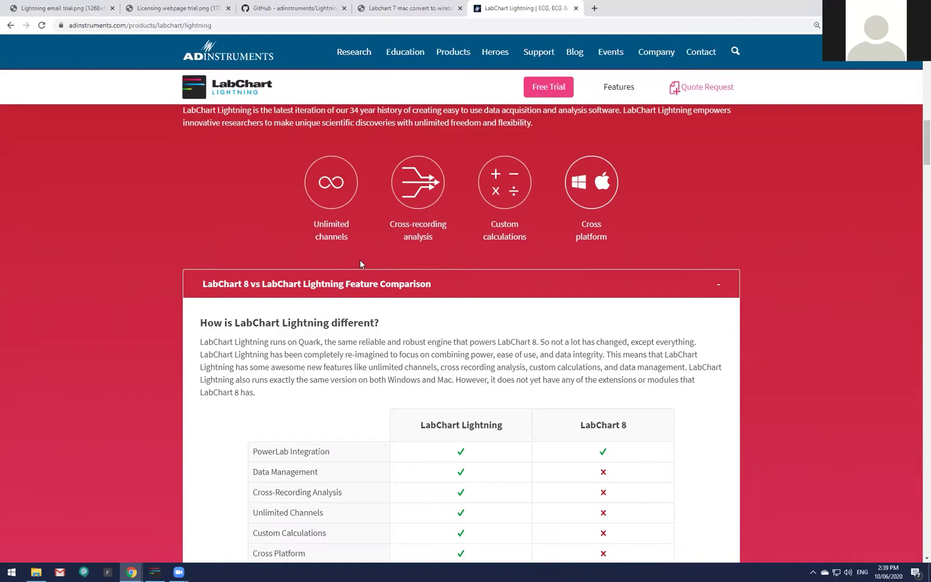
# Add three blank channels below BP1 in Week 1 (1), then remove that recording.
pyautogui.click(159, 570)
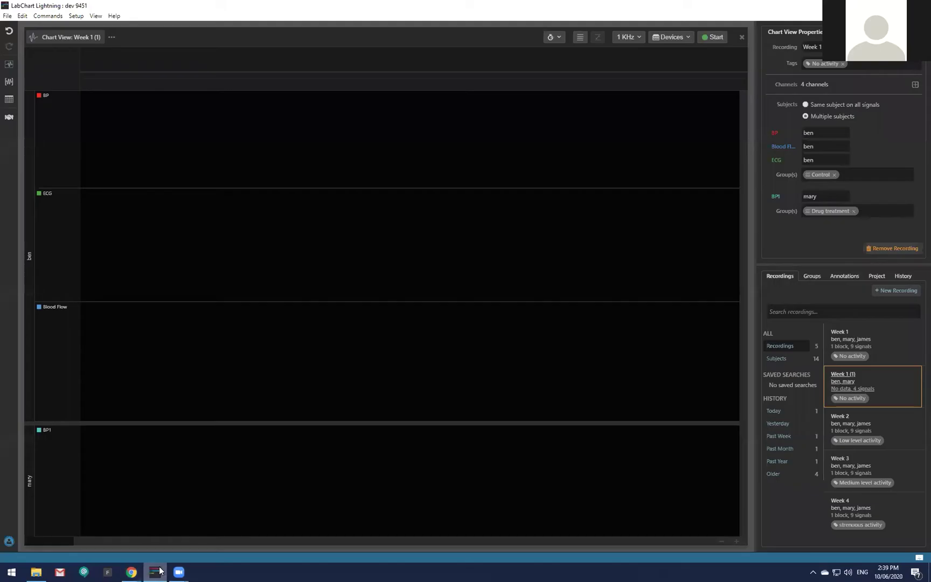
pyautogui.rightClick(58, 477)
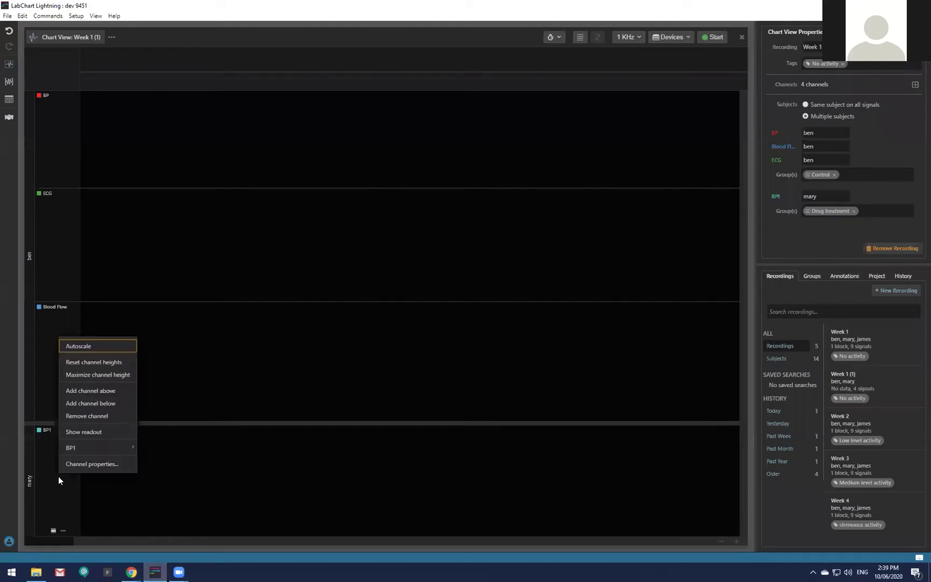
pyautogui.click(114, 403)
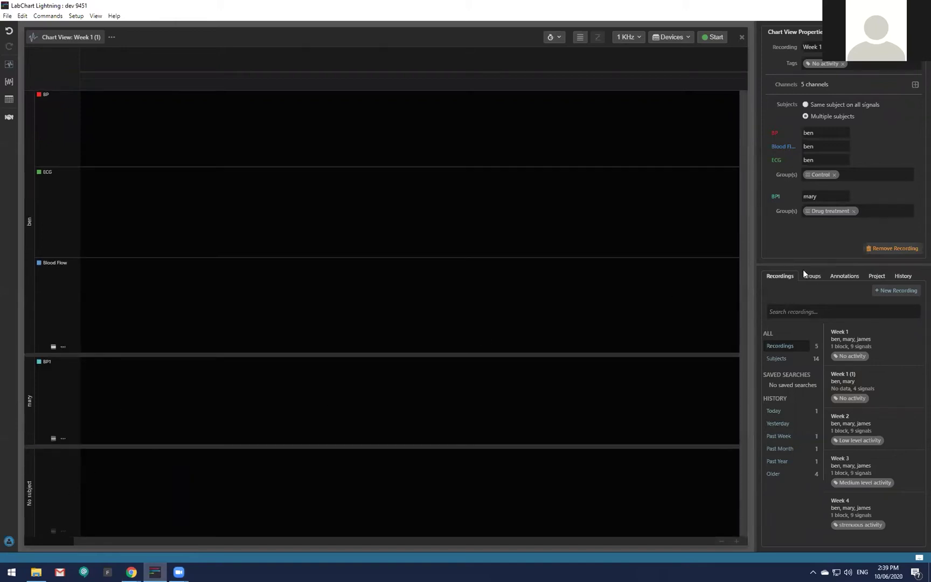
pyautogui.click(915, 84)
pyautogui.click(915, 84)
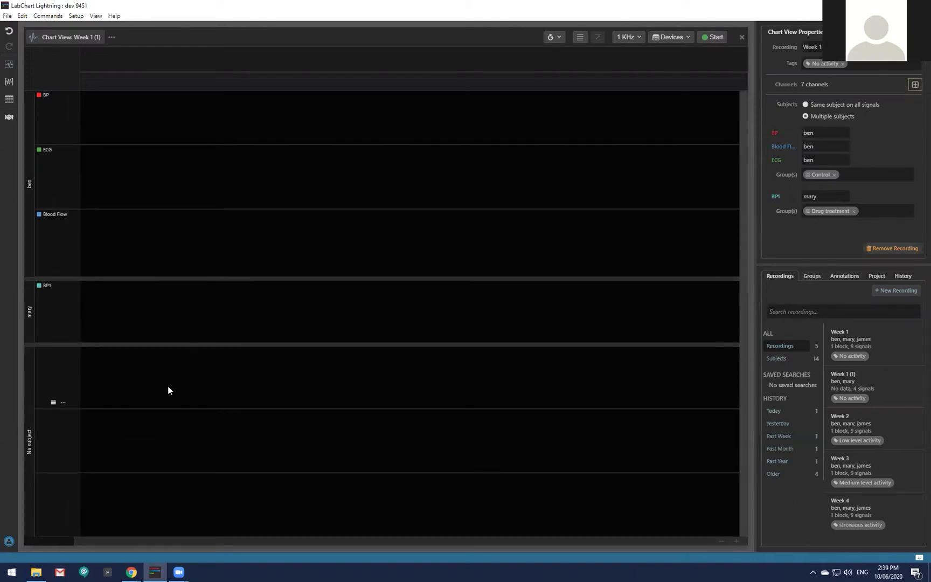
pyautogui.click(882, 251)
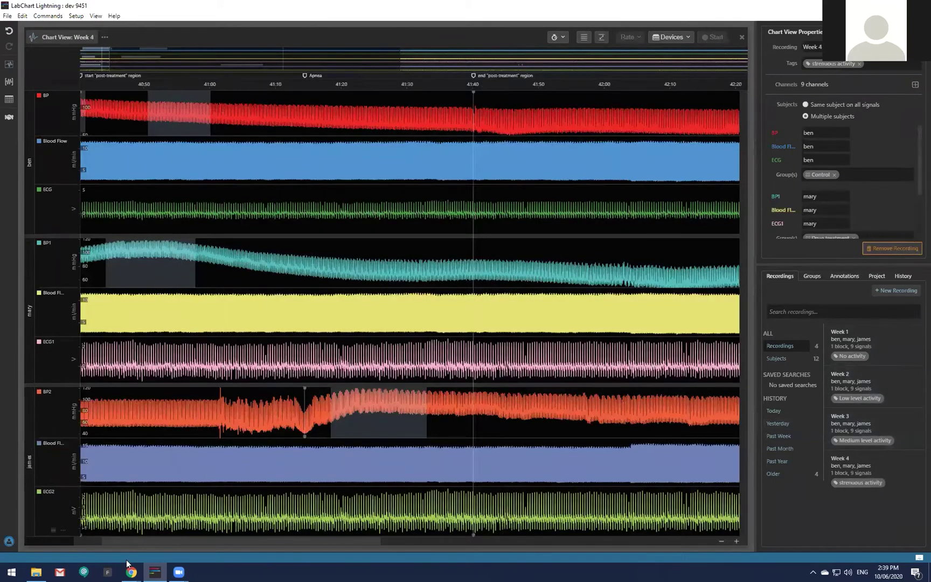
# Scroll through the feature comparison page, then return to the Week 4 chart in LabChart.
pyautogui.moveTo(131, 571)
pyautogui.click(240, 532)
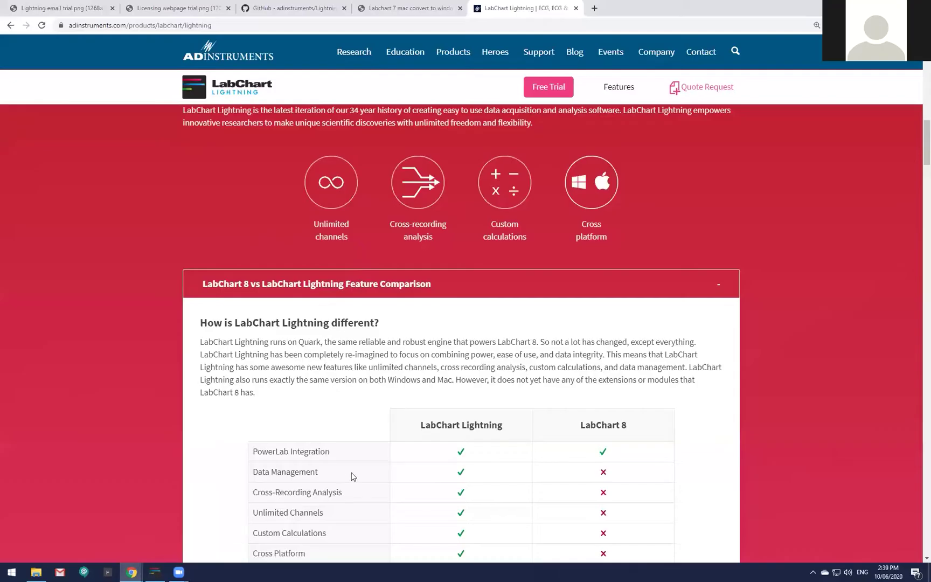
pyautogui.scroll(-3, 353, 474)
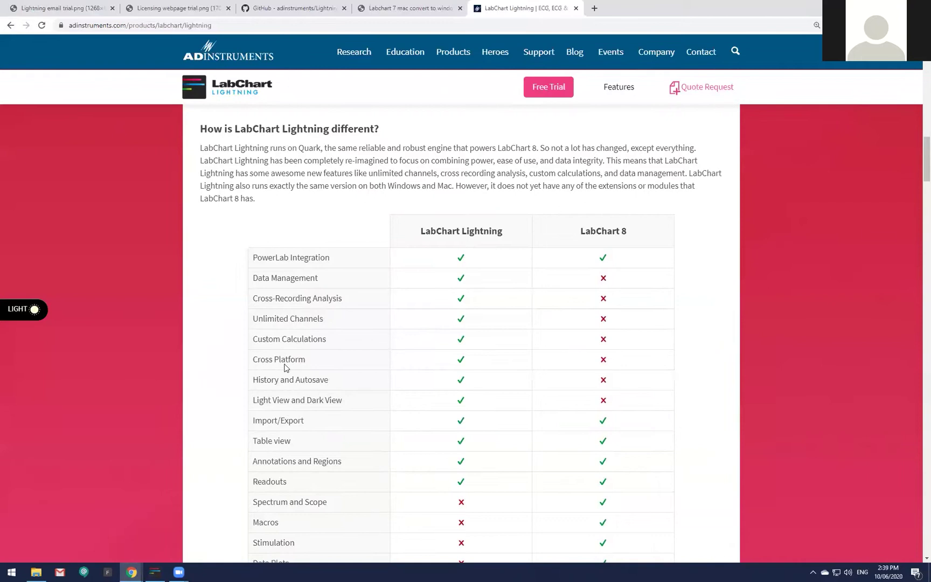
pyautogui.scroll(3, 286, 367)
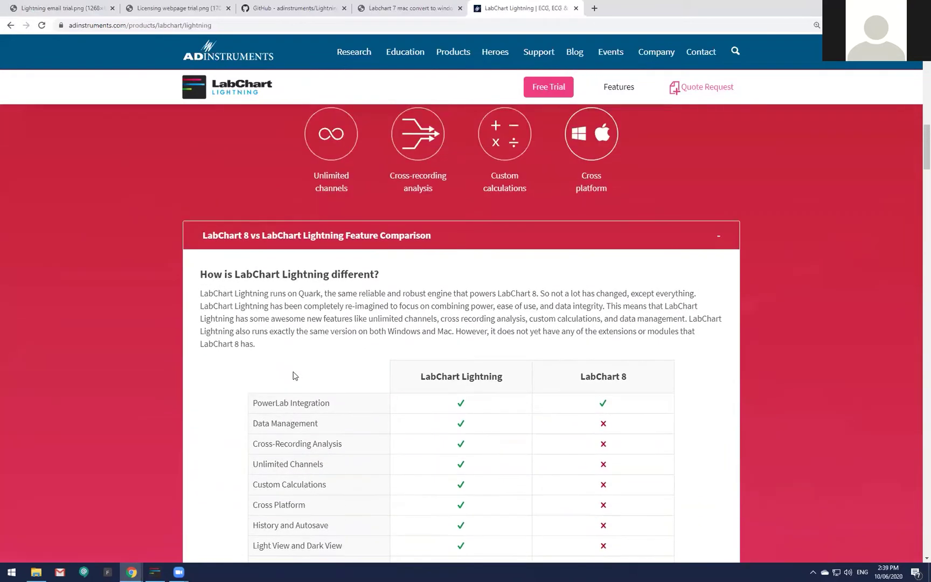
pyautogui.scroll(1, 178, 552)
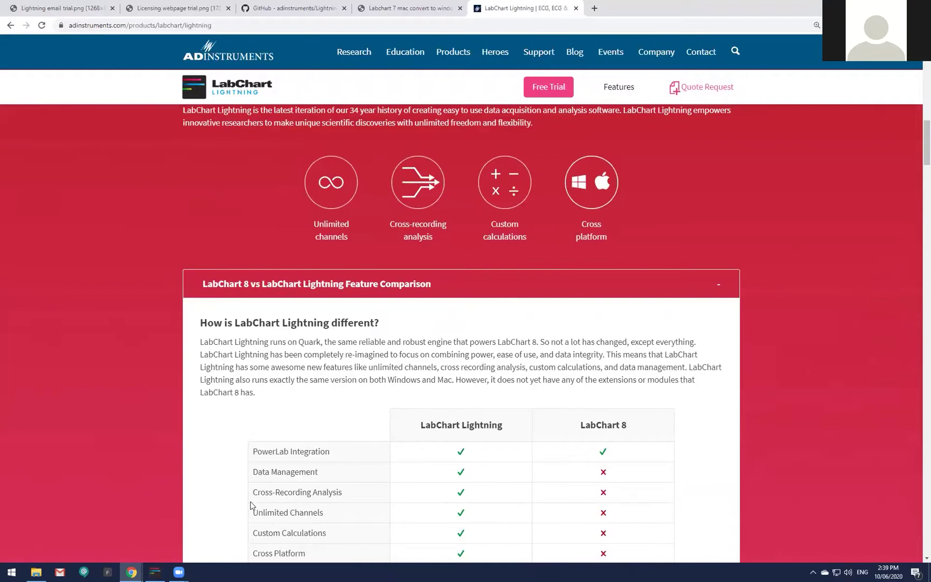
pyautogui.click(165, 569)
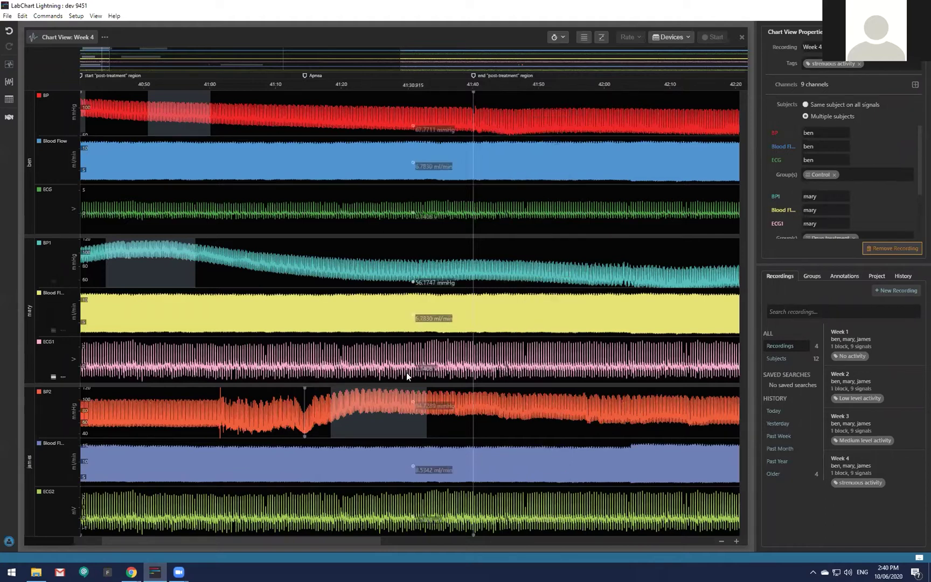
pyautogui.moveTo(131, 571)
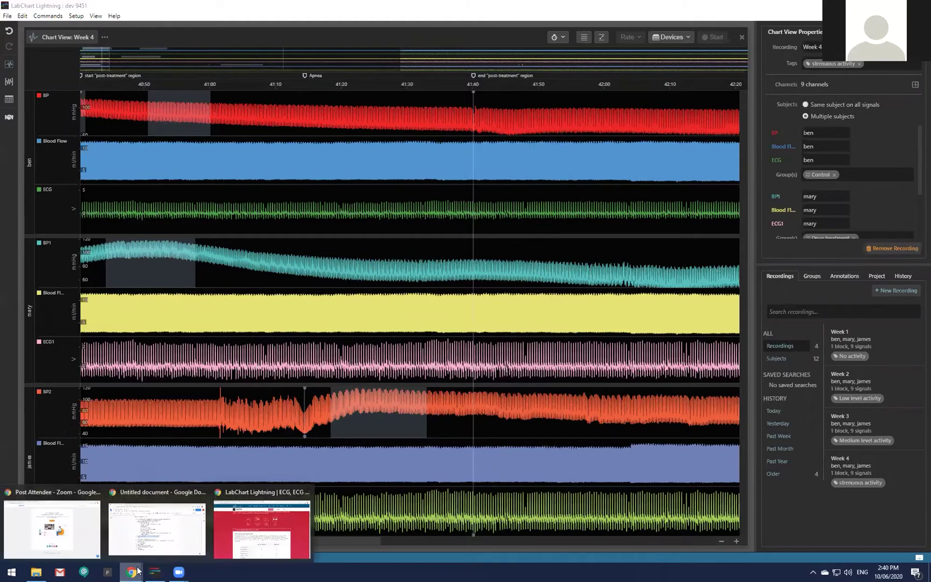
# Return to the product page and scroll the comparison table to the Extensions and Analysis Modules rows.
pyautogui.click(258, 525)
pyautogui.scroll(-4, 397, 473)
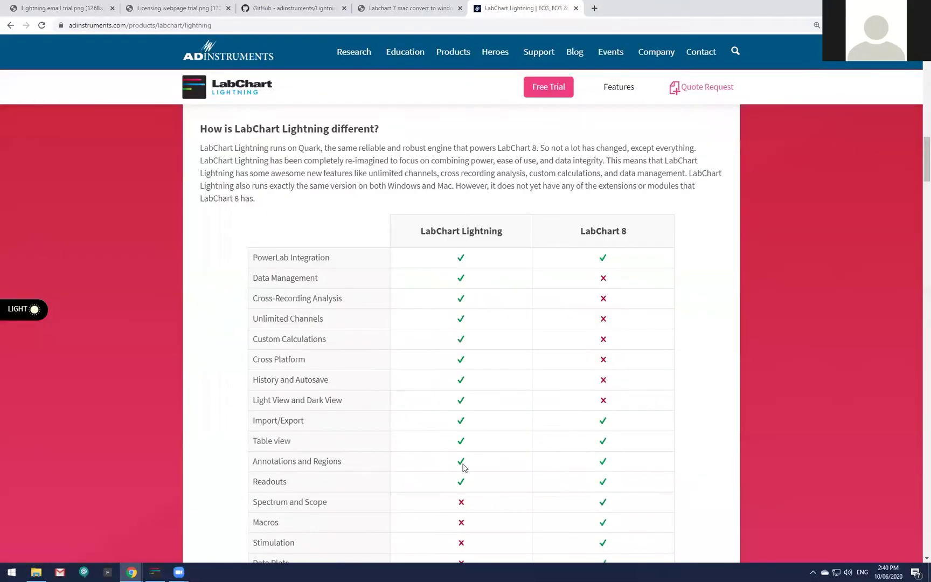
pyautogui.scroll(-1, 462, 465)
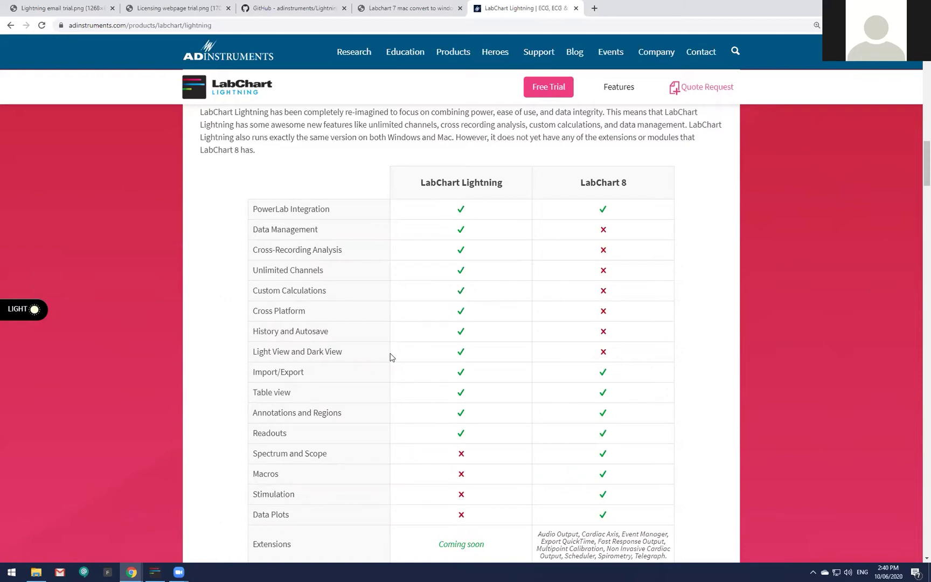
pyautogui.scroll(-1, 391, 357)
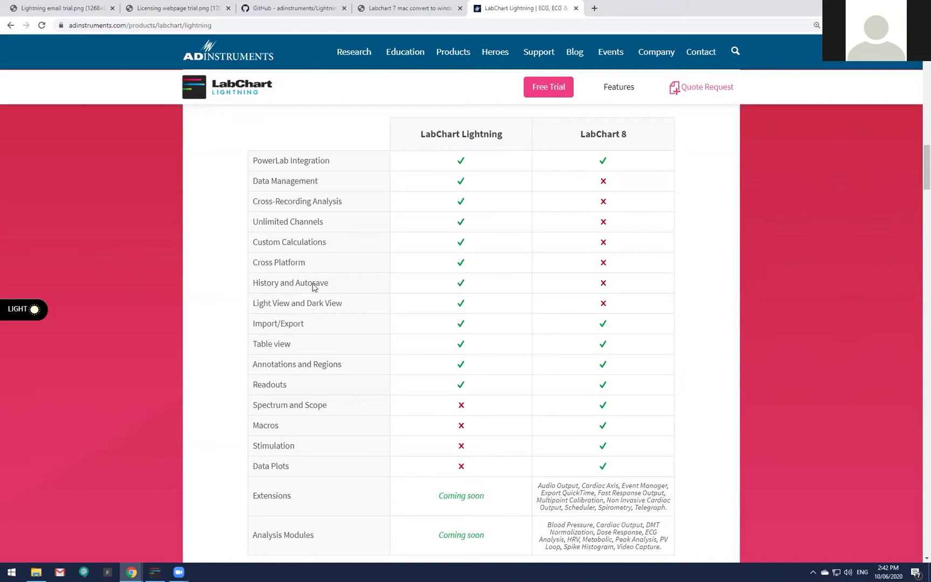
# Scroll down to the Licenses bar, then back up to the feature icons and comparison header.
pyautogui.scroll(-1, 333, 355)
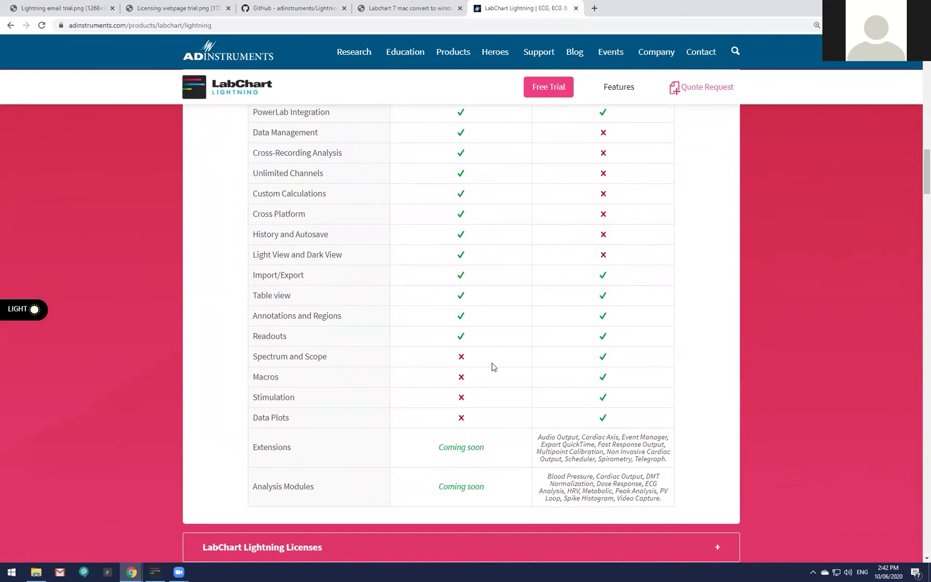
pyautogui.scroll(-1, 492, 368)
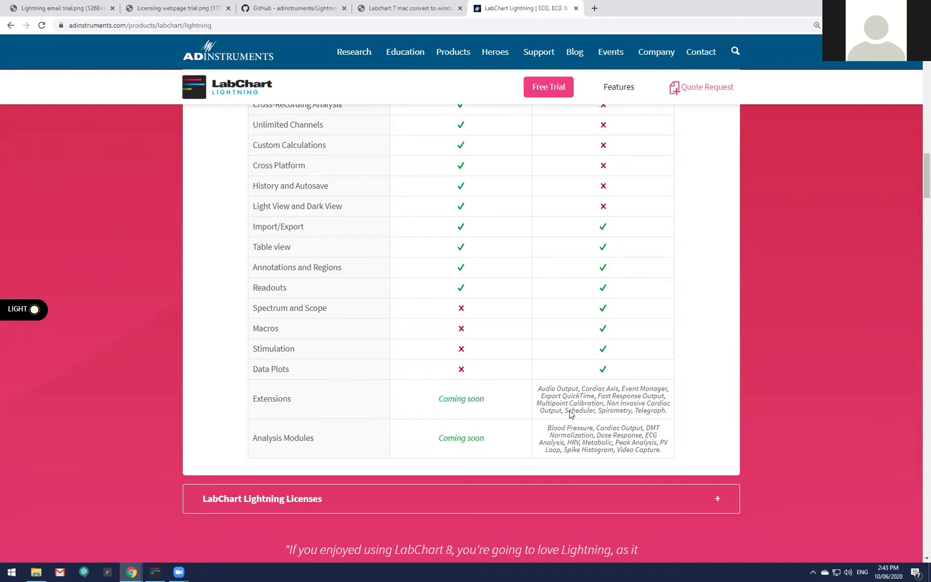
pyautogui.scroll(7, 571, 415)
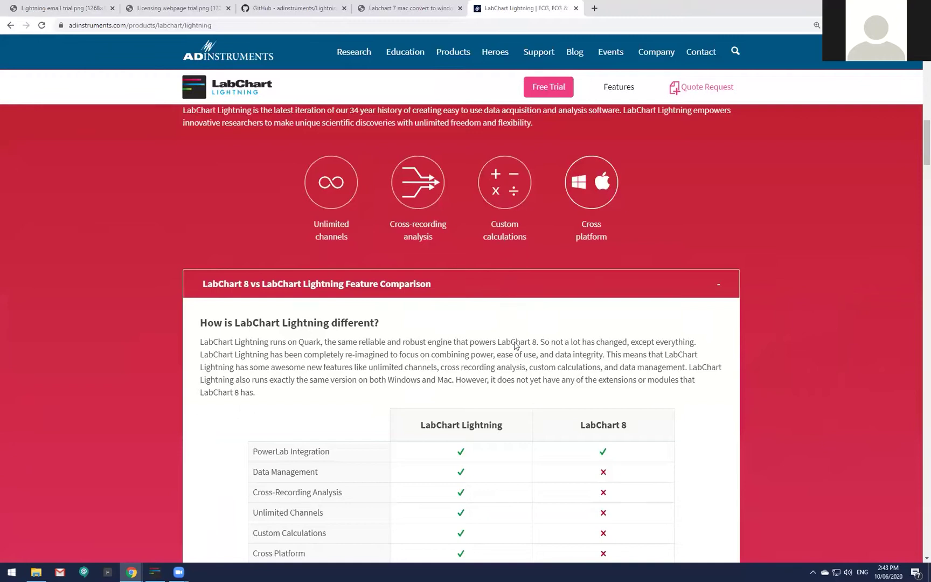
# Scroll the comparison table down to the LabChart Lightning Licenses section.
pyautogui.scroll(-5, 515, 345)
pyautogui.scroll(-1, 517, 359)
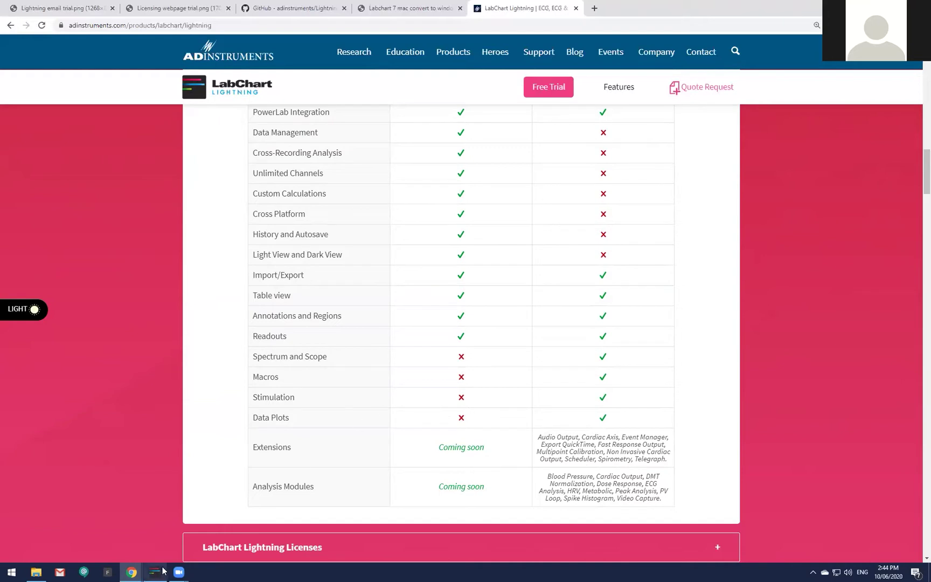
pyautogui.moveTo(160, 570)
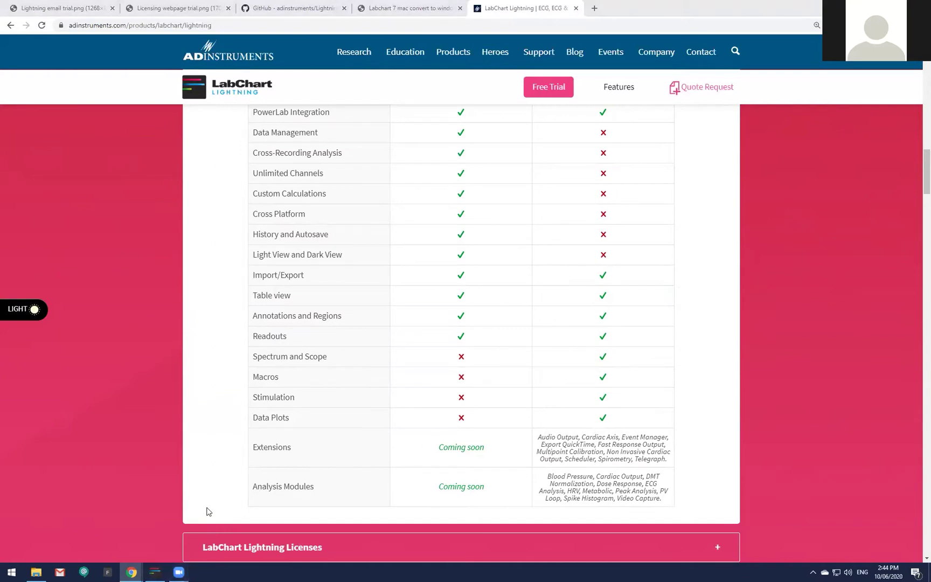
# Bring the Week 4 chart forward and zoom in on ben, mary and james's time axis.
pyautogui.click(155, 572)
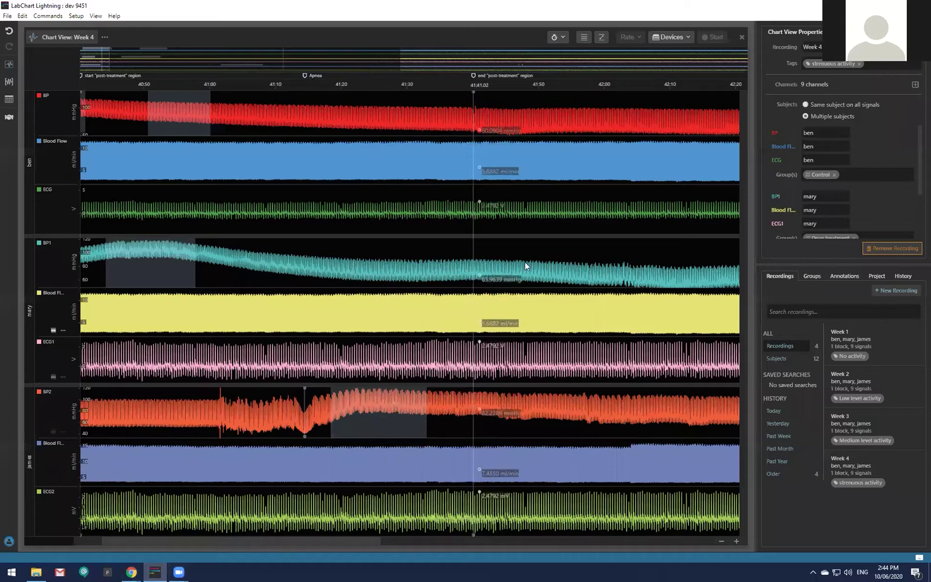
pyautogui.scroll(1, 503, 226)
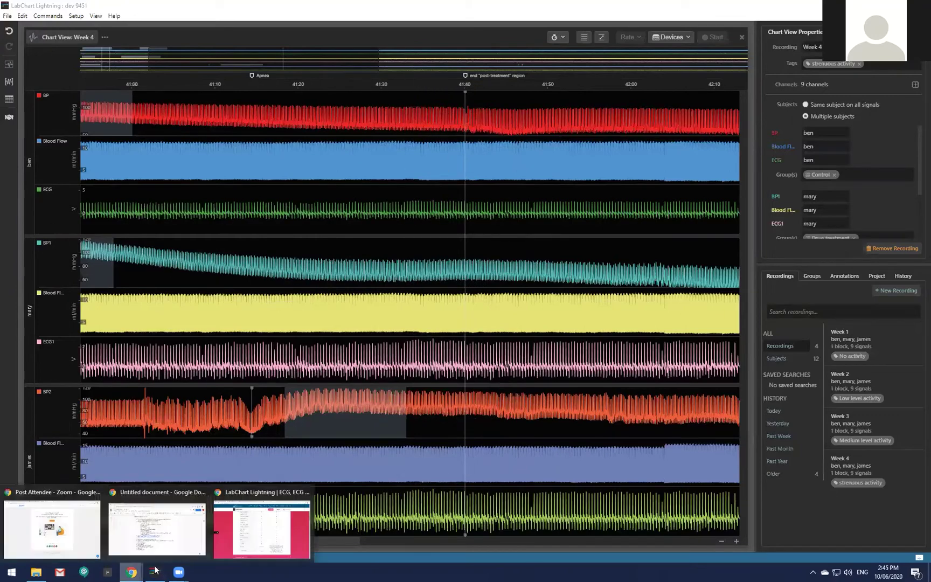
# Return to the LabChart Lightning product page and scroll past the free-trial form to the Feature Comparison.
pyautogui.click(237, 532)
pyautogui.scroll(3, 444, 281)
pyautogui.scroll(-3, 606, 318)
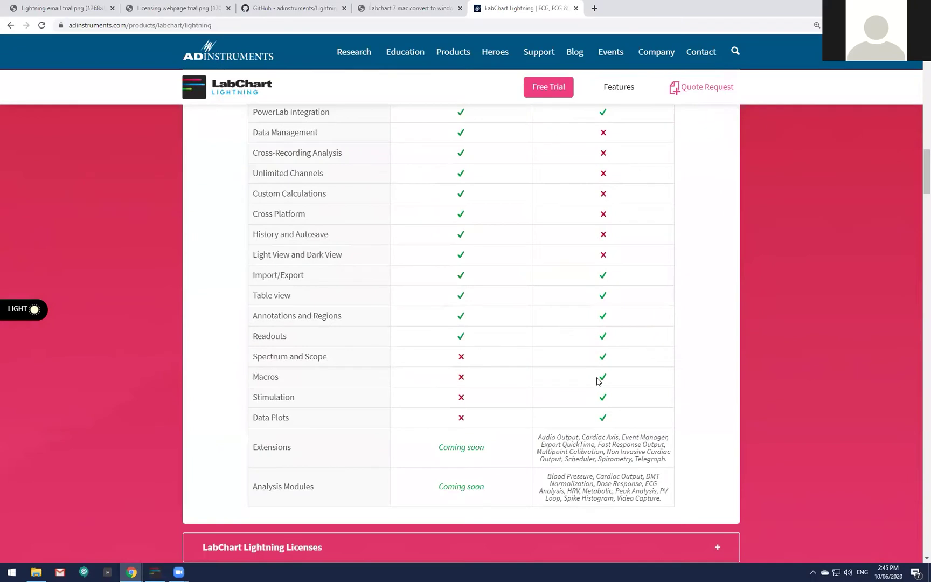
pyautogui.scroll(-1, 598, 381)
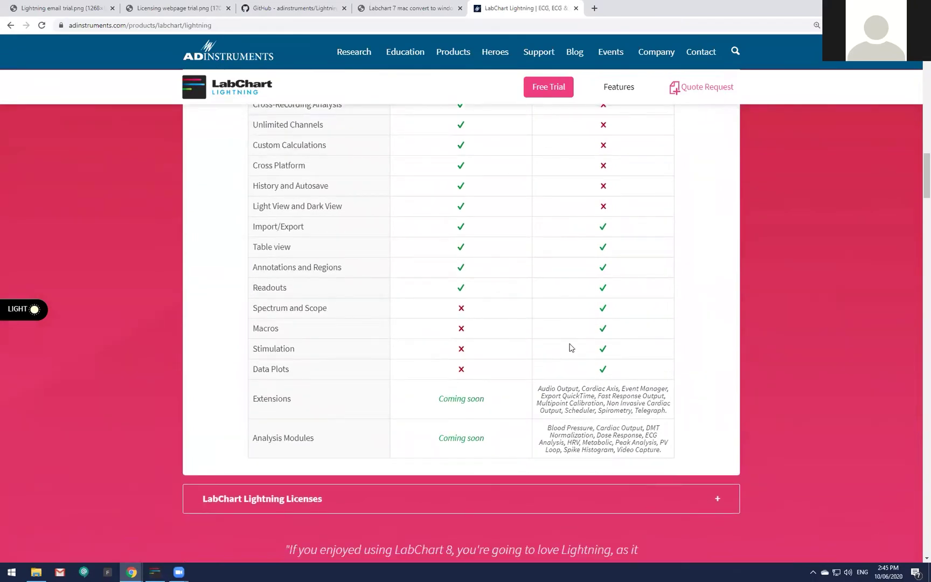
pyautogui.scroll(4, 571, 347)
pyautogui.moveTo(925, 164); pyautogui.dragTo(916, 93)
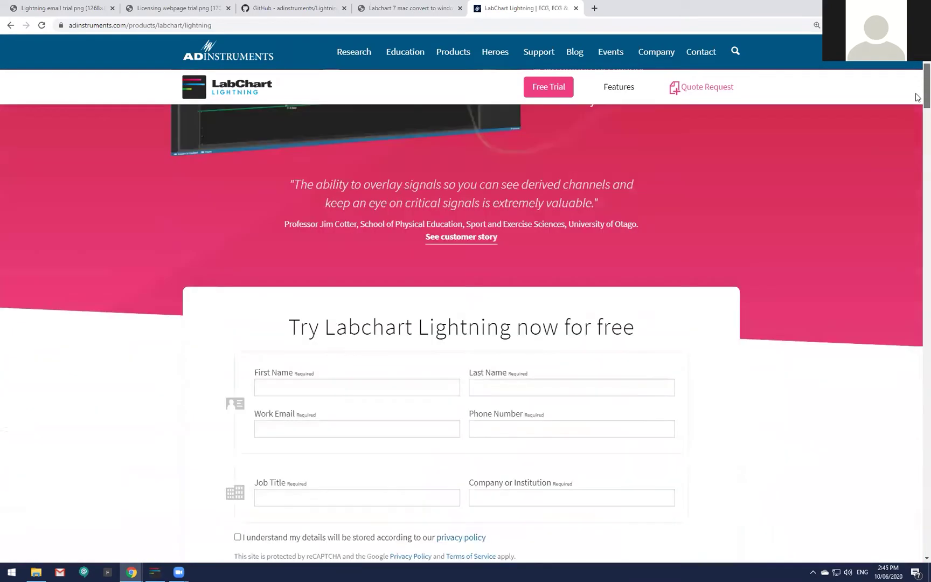
pyautogui.scroll(-2, 916, 98)
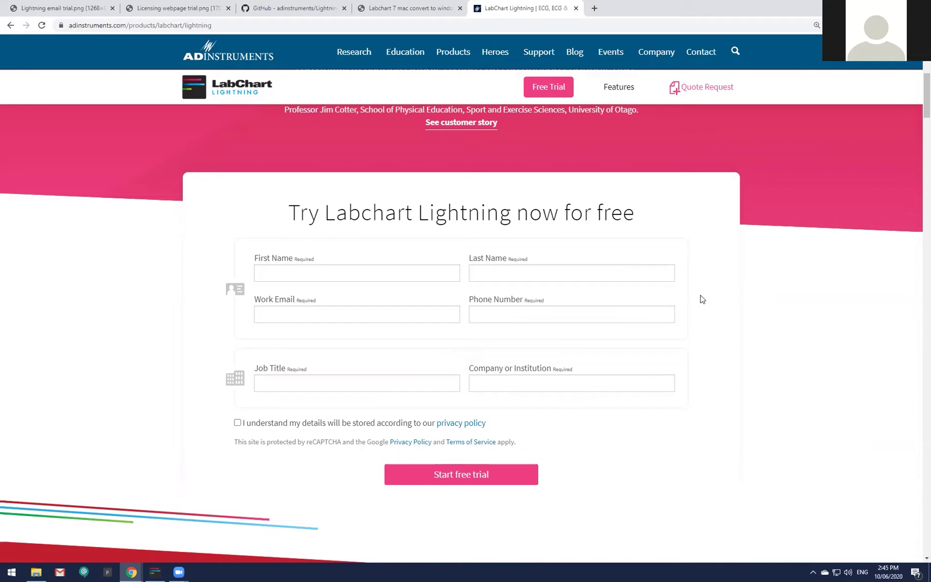
pyautogui.scroll(-2, 702, 299)
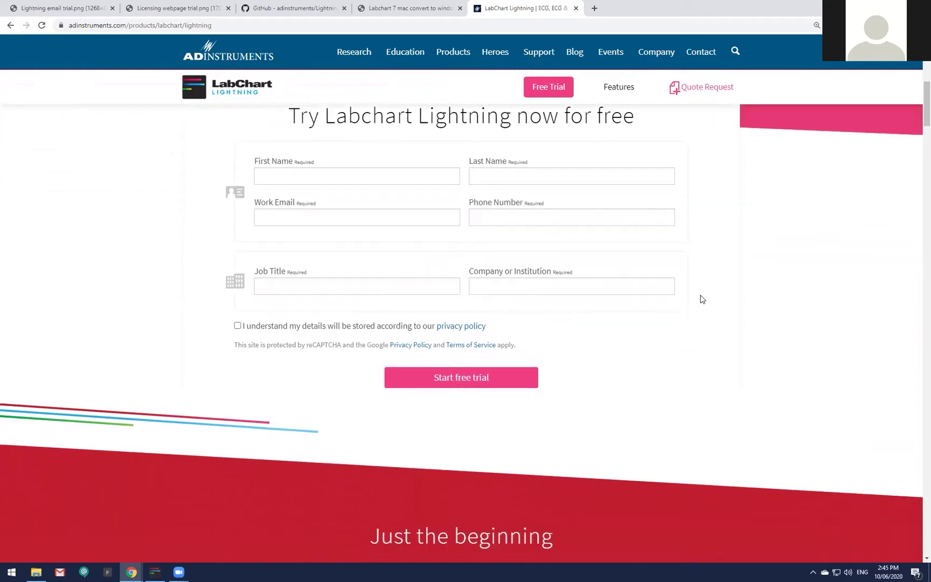
pyautogui.scroll(-1, 702, 300)
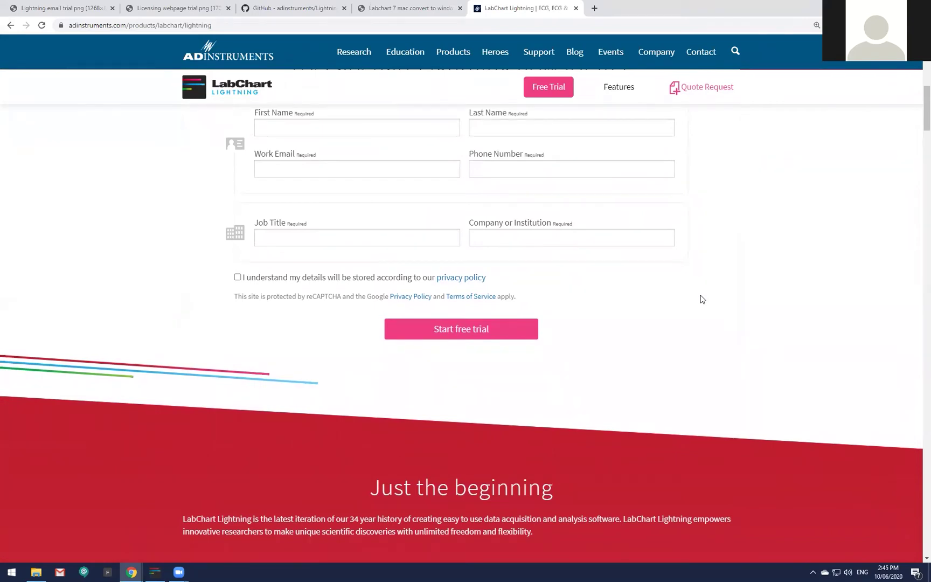
pyautogui.scroll(-2, 702, 299)
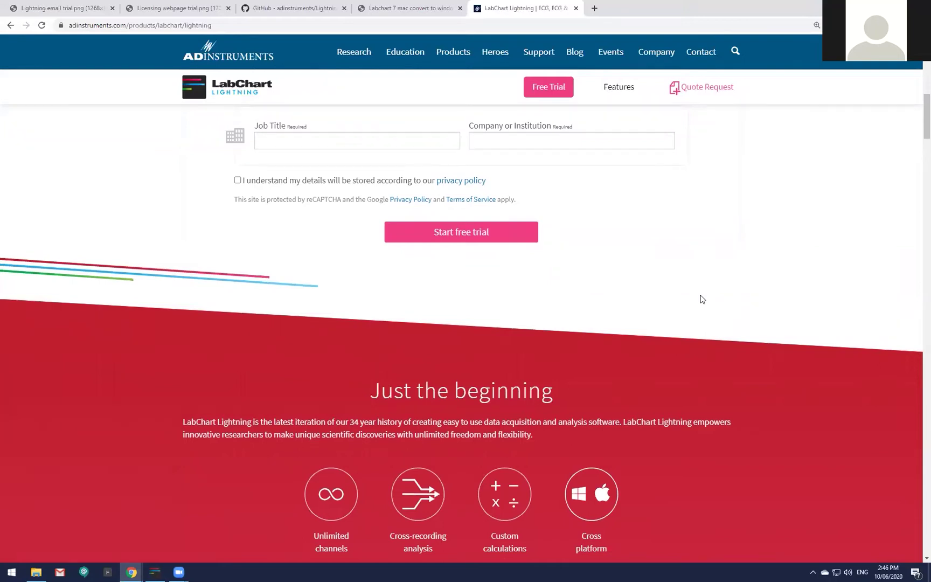
pyautogui.scroll(-5, 705, 310)
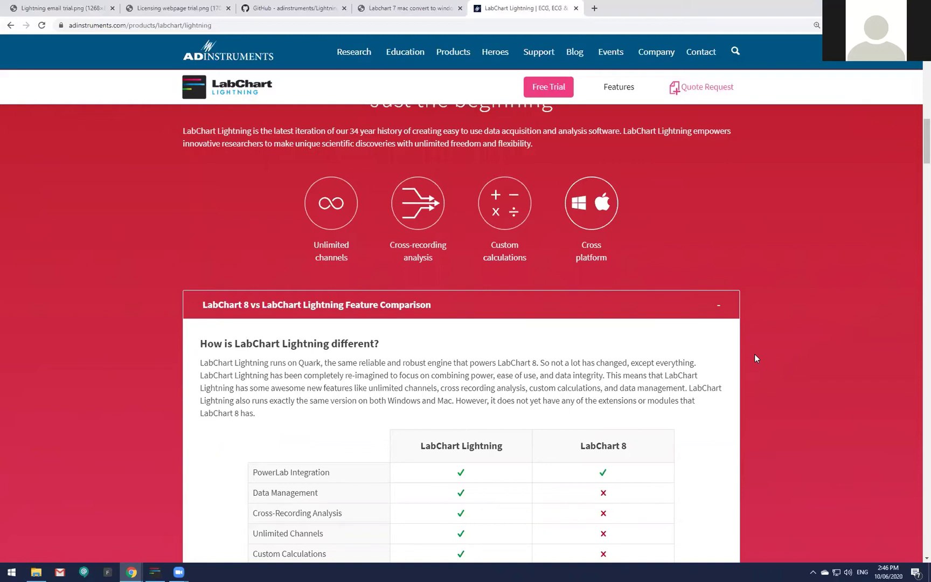
pyautogui.scroll(-5, 754, 354)
pyautogui.scroll(-2, 732, 372)
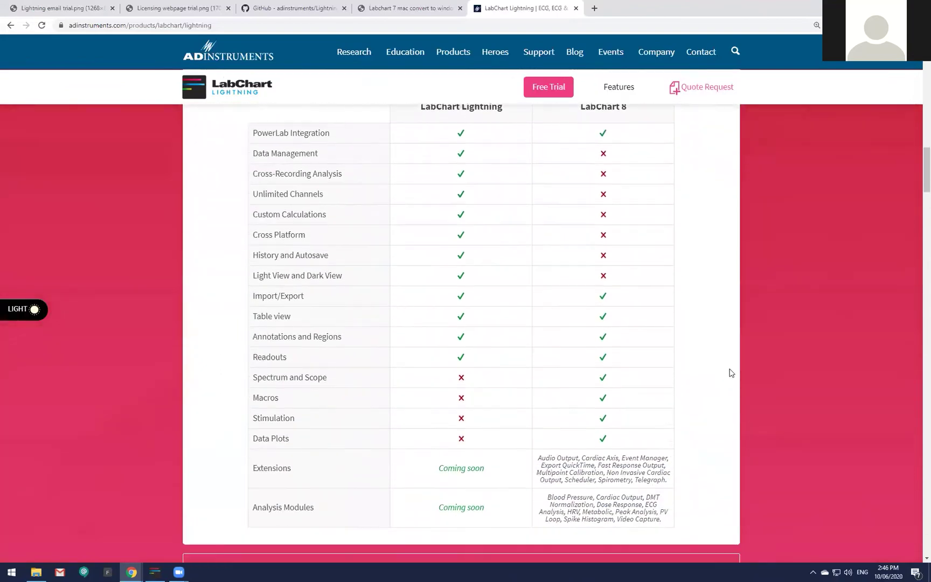
pyautogui.scroll(1, 730, 372)
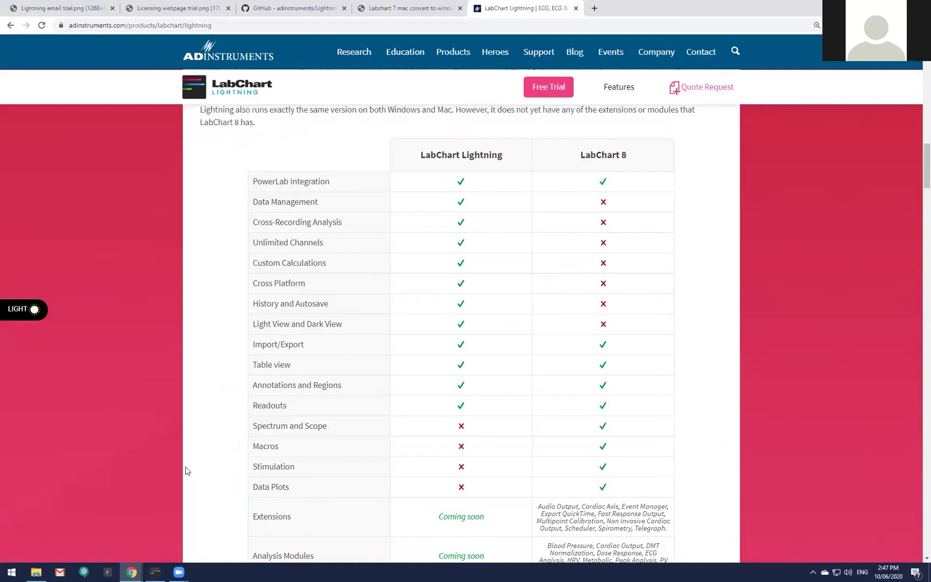
pyautogui.scroll(15, 304, 454)
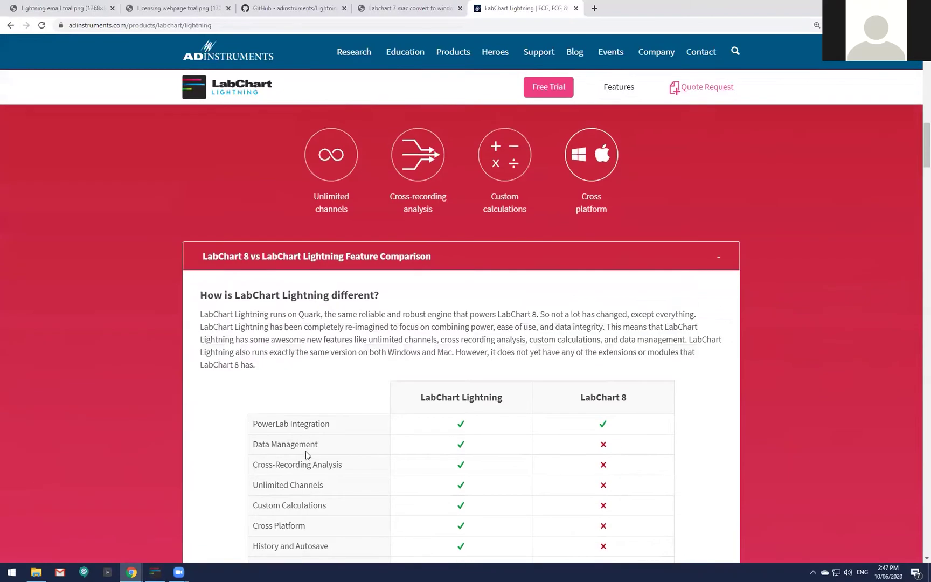
# Scroll the free-trial form, then view the 'Lightning email trial.png' welcome email image.
pyautogui.scroll(4, 312, 463)
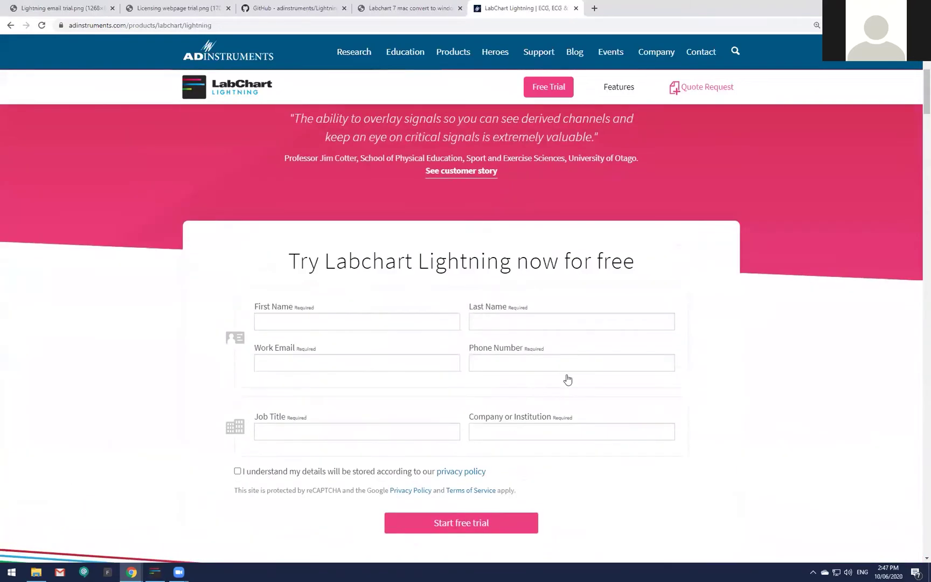
pyautogui.scroll(-1, 536, 414)
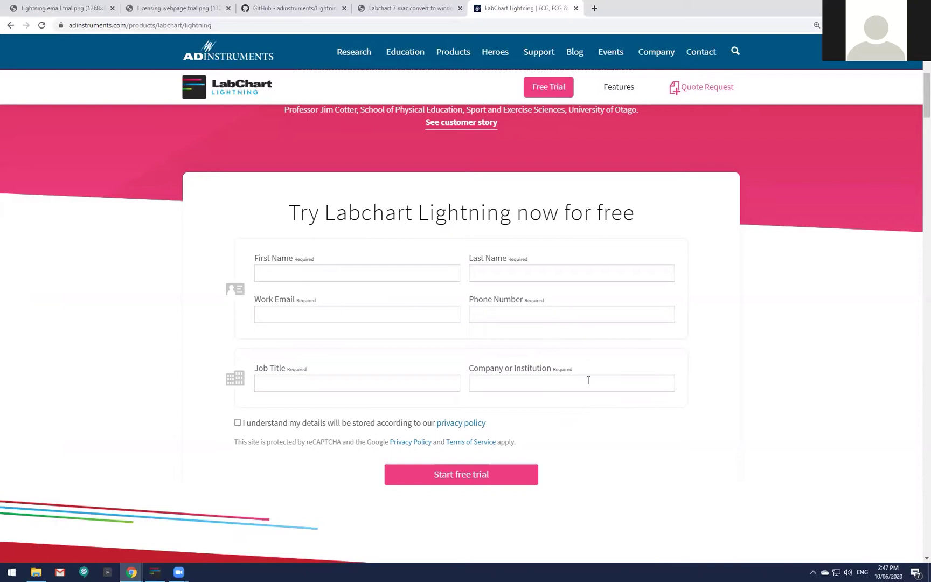
pyautogui.click(37, 9)
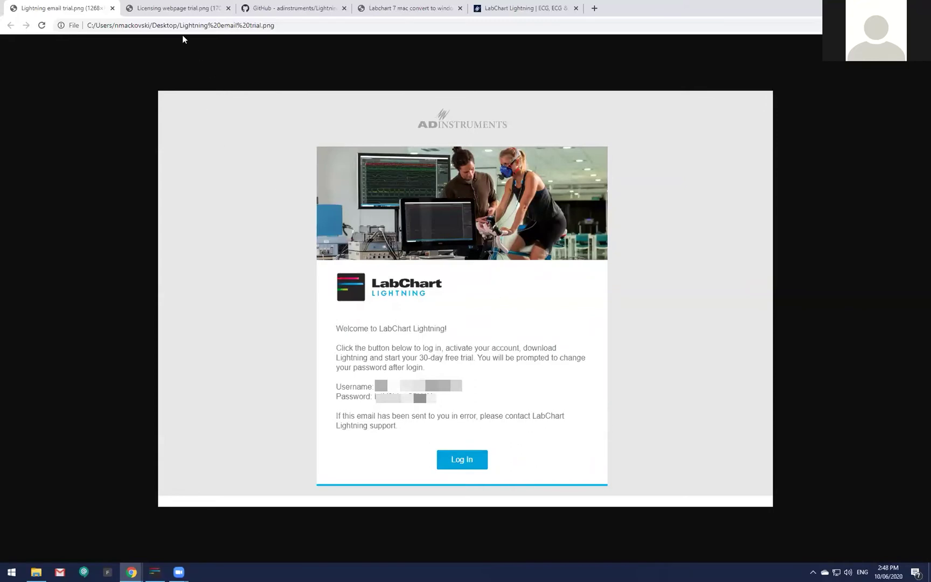
# Review 'Licensing webpage trial.png', then show the LightningDeviceSDK GitHub repository.
pyautogui.click(180, 10)
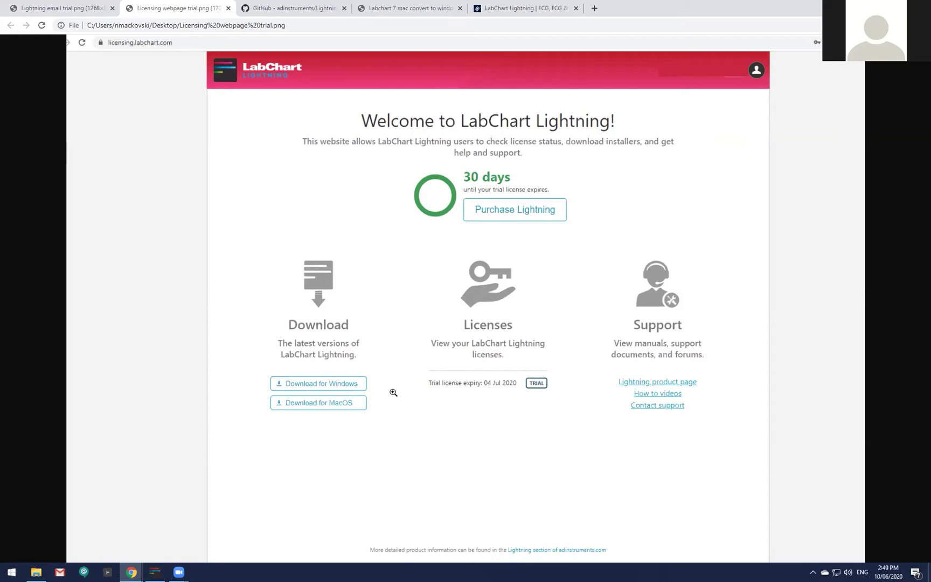
pyautogui.click(303, 8)
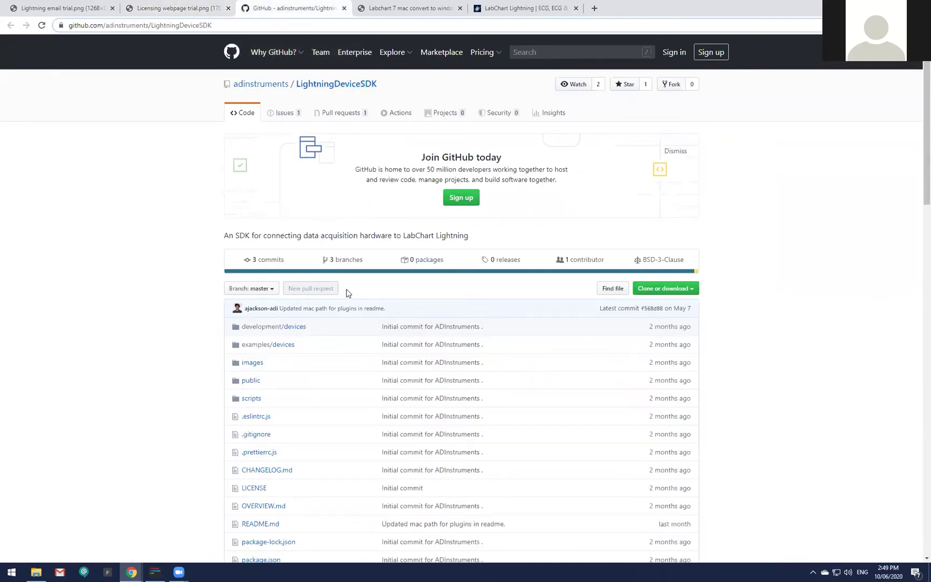
# Restore Chrome from full screen and bring the LabChart Lightning Week 4 chart to the front.
pyautogui.scroll(-1, 348, 293)
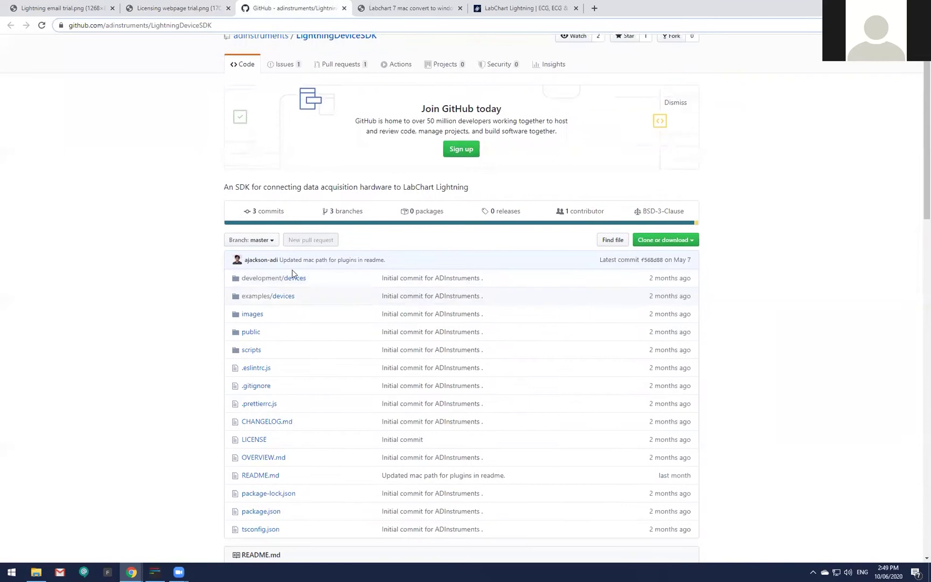
pyautogui.scroll(3, 164, 285)
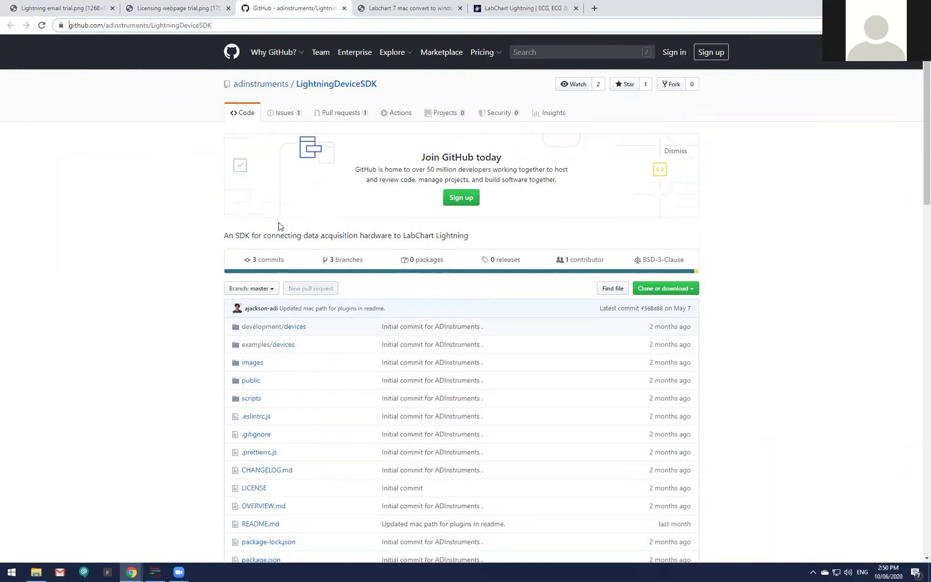
pyautogui.moveTo(395, 64)
pyautogui.doubleClick(771, 9)
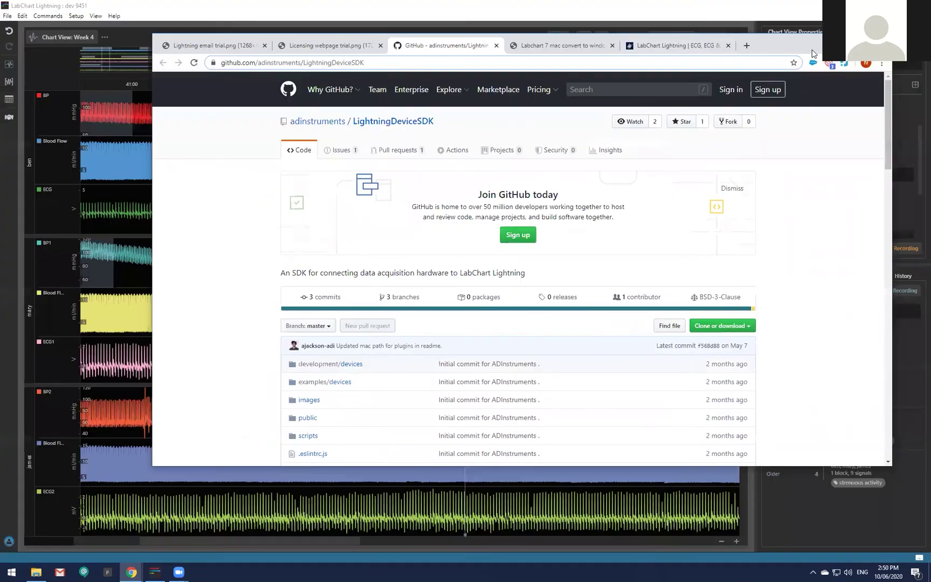
pyautogui.click(36, 65)
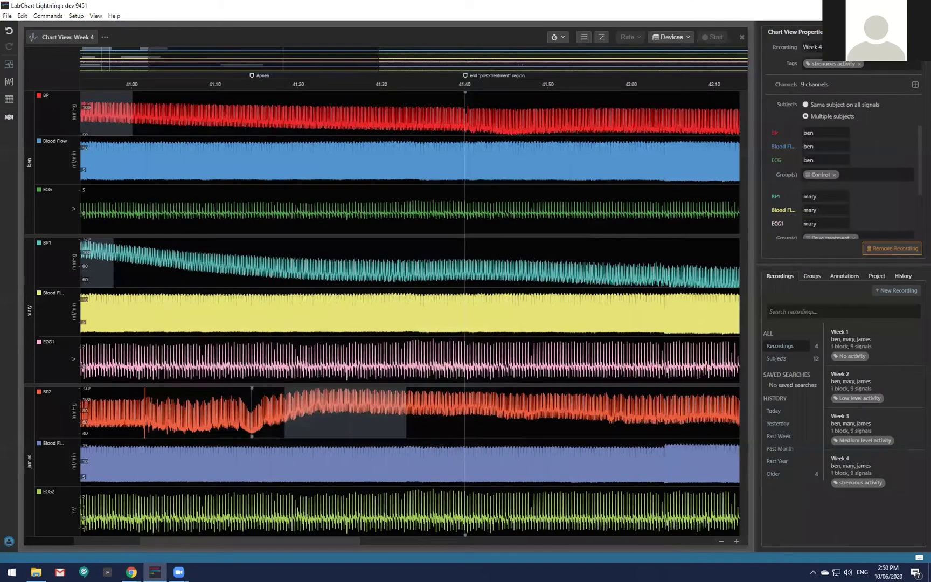
# Sign out of LabChart Lightning and shift the login window slightly left.
pyautogui.click(7, 15)
pyautogui.click(18, 159)
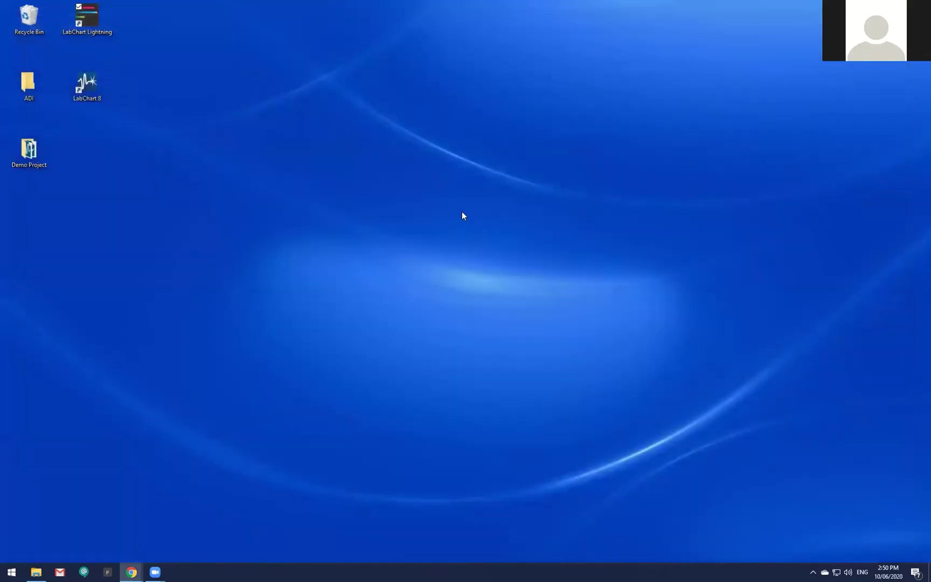
pyautogui.moveTo(513, 158); pyautogui.dragTo(489, 157)
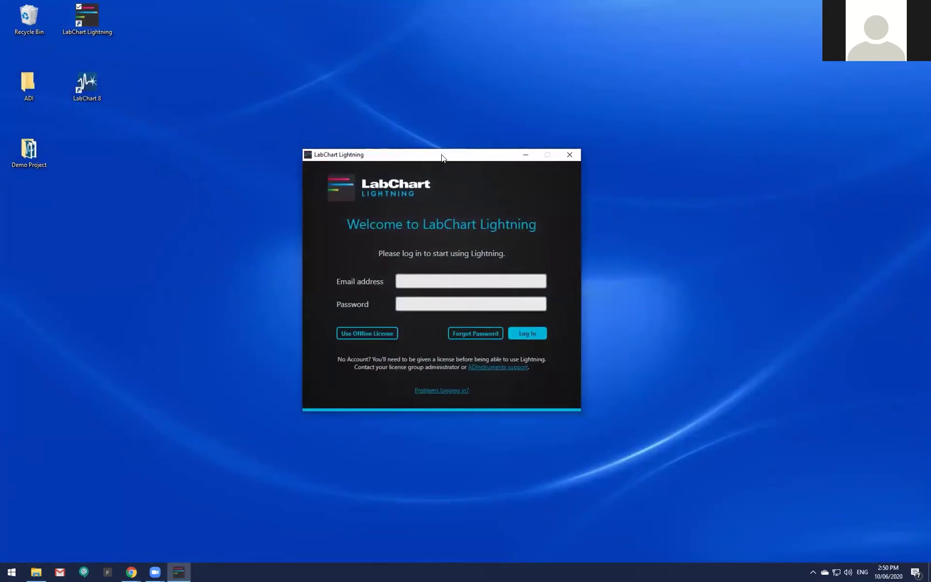
# Log back in with the account e-mail address and password.
pyautogui.click(441, 281)
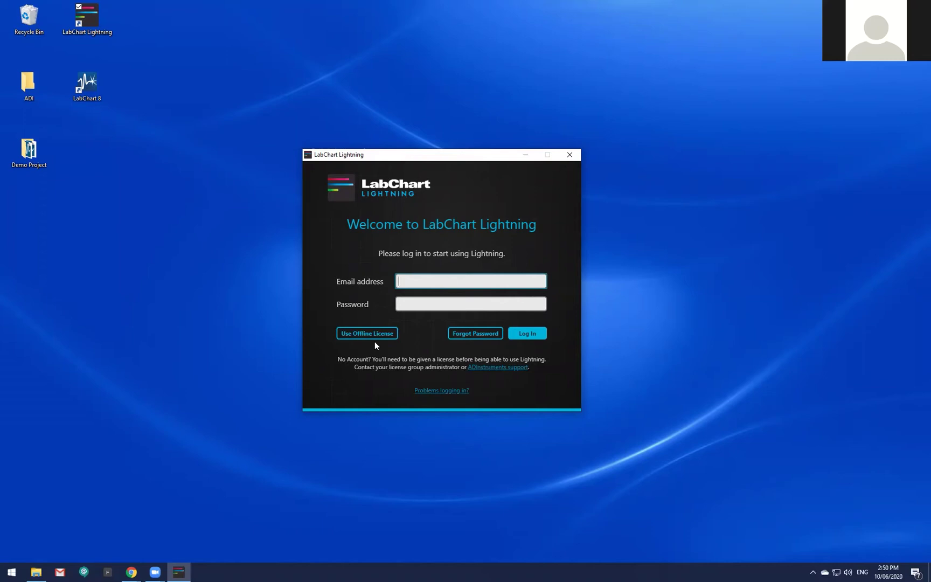
pyautogui.press('Tab')
pyautogui.write('*********')
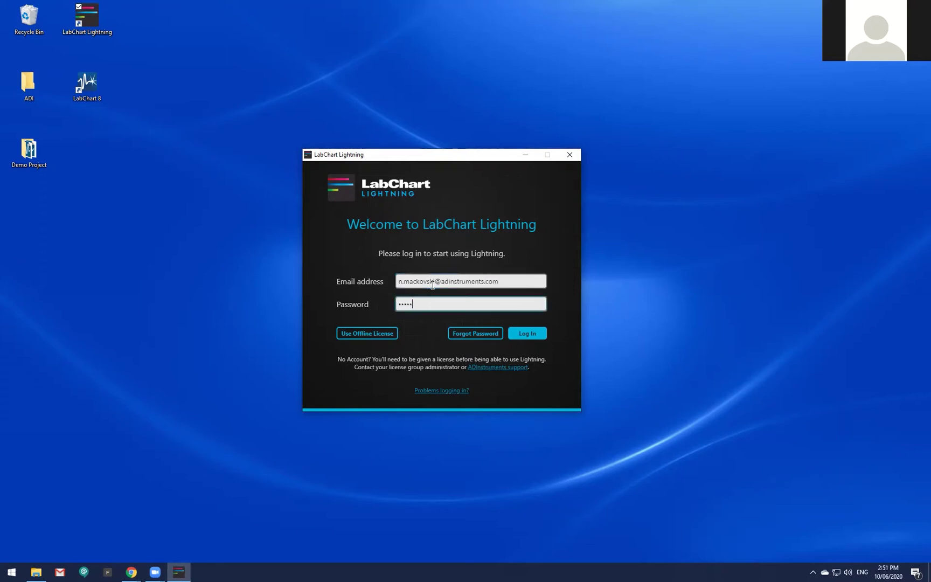
pyautogui.press('Return')
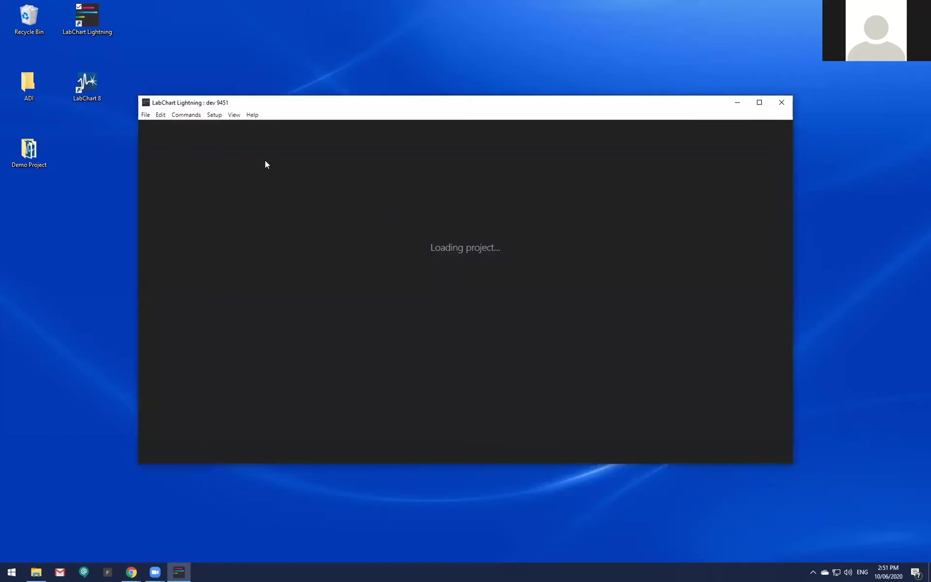
# Close the loaded project and move the LabChart Lightning window up and right.
pyautogui.click(148, 114)
pyautogui.click(165, 149)
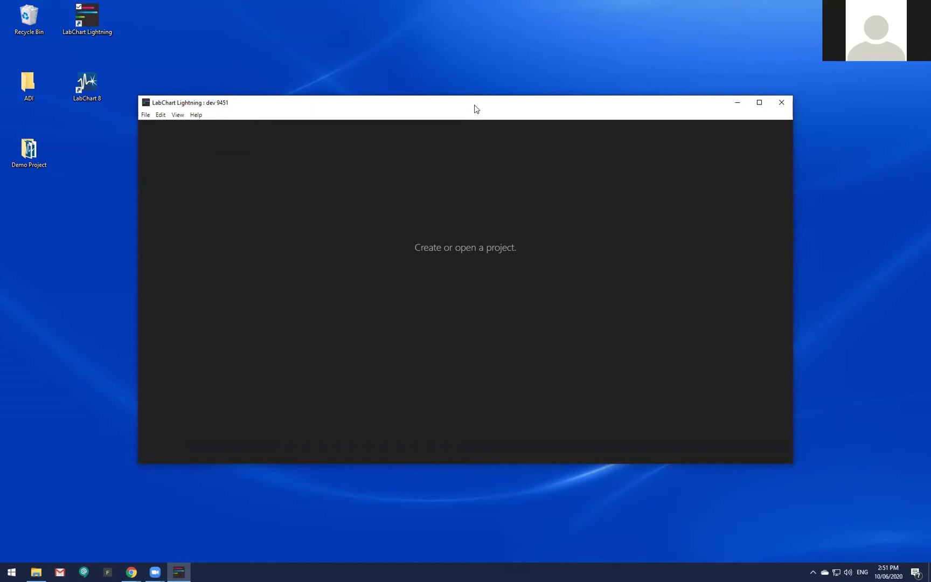
pyautogui.moveTo(474, 108); pyautogui.dragTo(514, 73)
# Move the Demo Project desktop folder next to LabChart 8.
pyautogui.moveTo(44, 160); pyautogui.dragTo(111, 162)
pyautogui.click(114, 201)
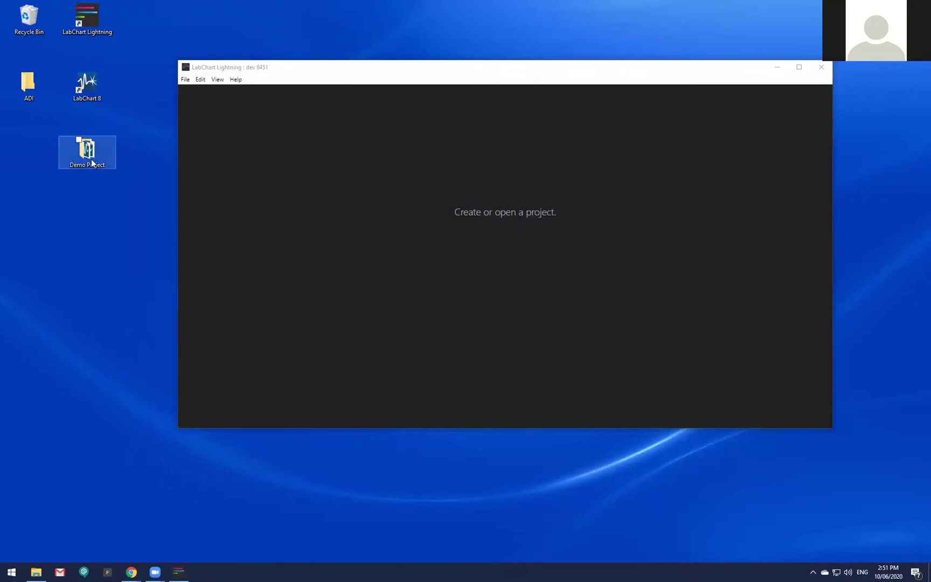
pyautogui.moveTo(91, 160)
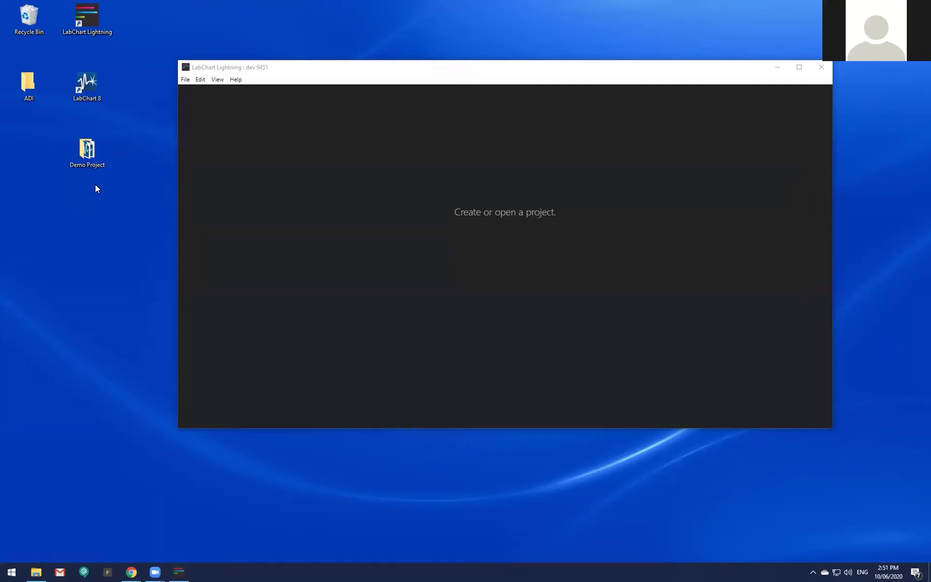
pyautogui.click(88, 151)
pyautogui.doubleClick(93, 150)
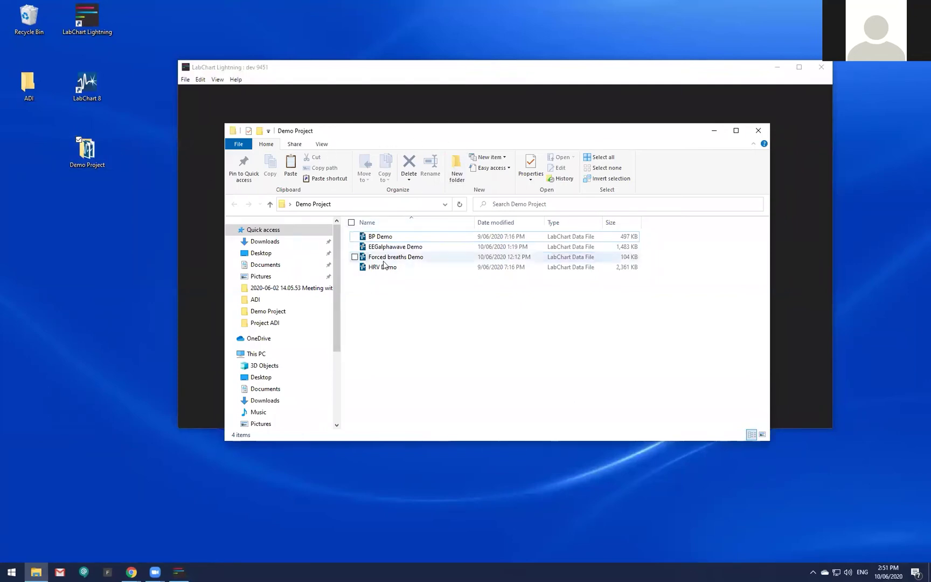
pyautogui.click(414, 266)
pyautogui.click(422, 255)
pyautogui.click(422, 248)
pyautogui.click(424, 239)
pyautogui.click(425, 249)
pyautogui.click(430, 257)
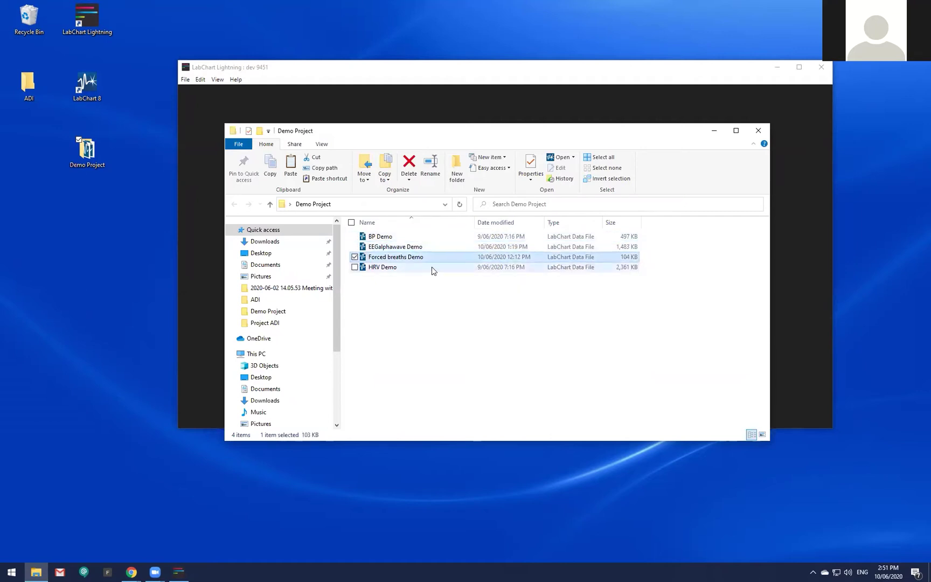
pyautogui.click(432, 267)
pyautogui.click(432, 258)
pyautogui.click(432, 247)
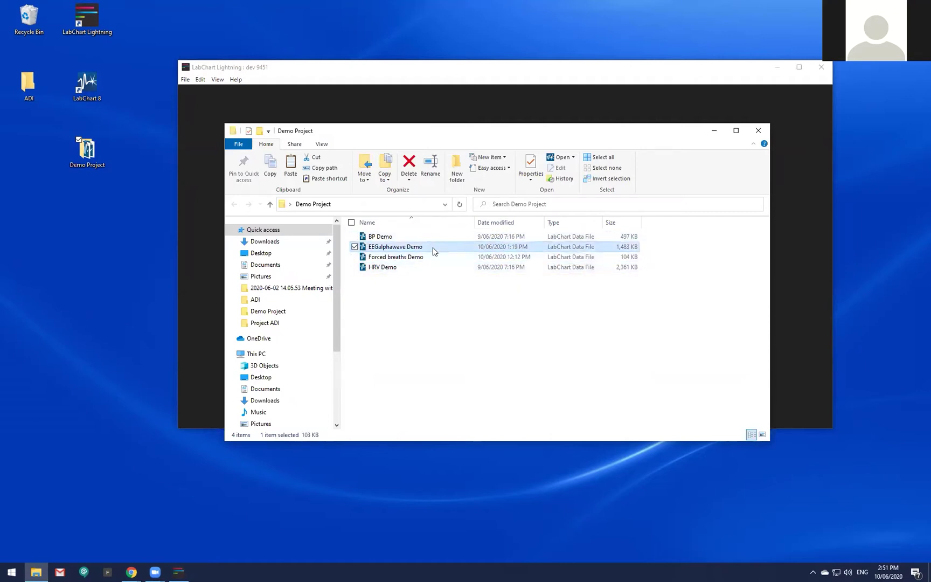
pyautogui.click(433, 239)
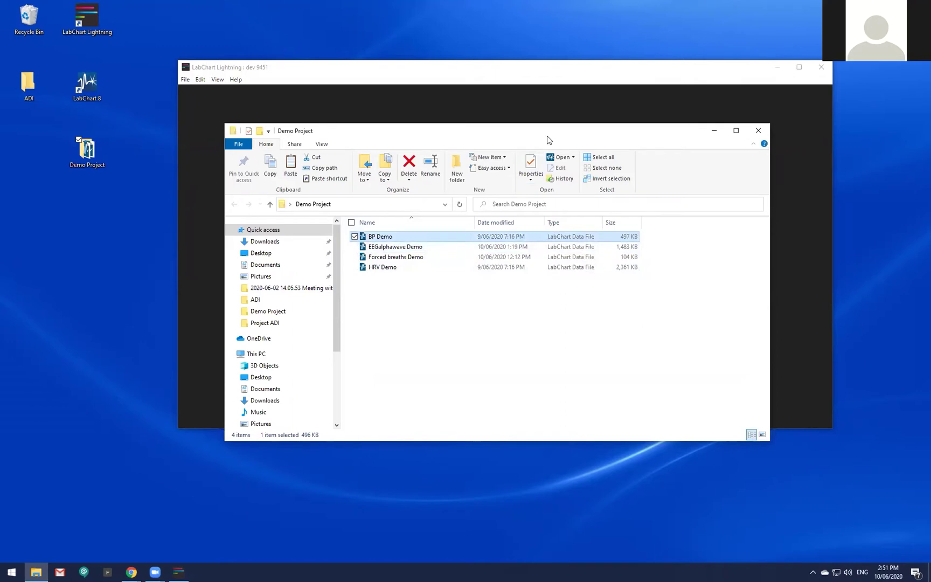
pyautogui.moveTo(545, 140); pyautogui.dragTo(447, 187)
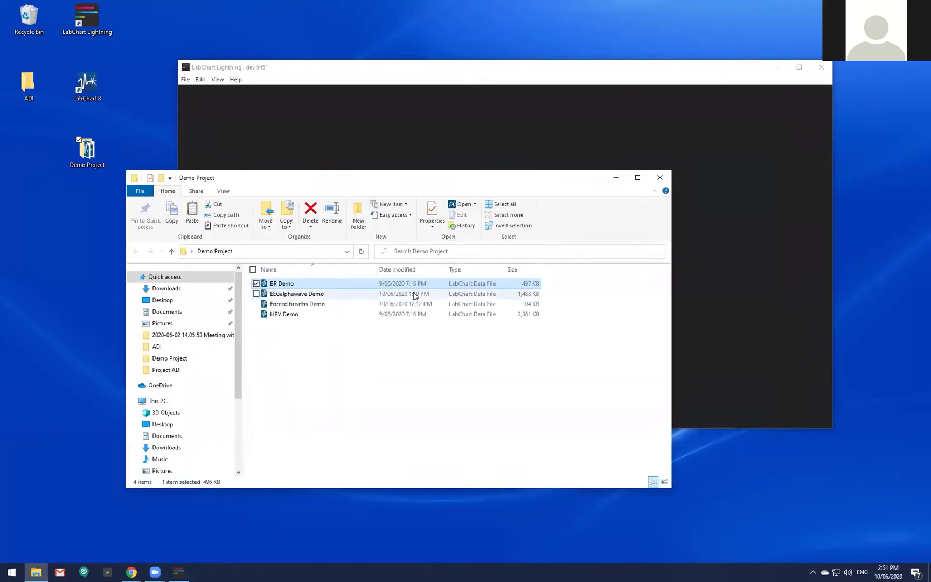
pyautogui.click(311, 312)
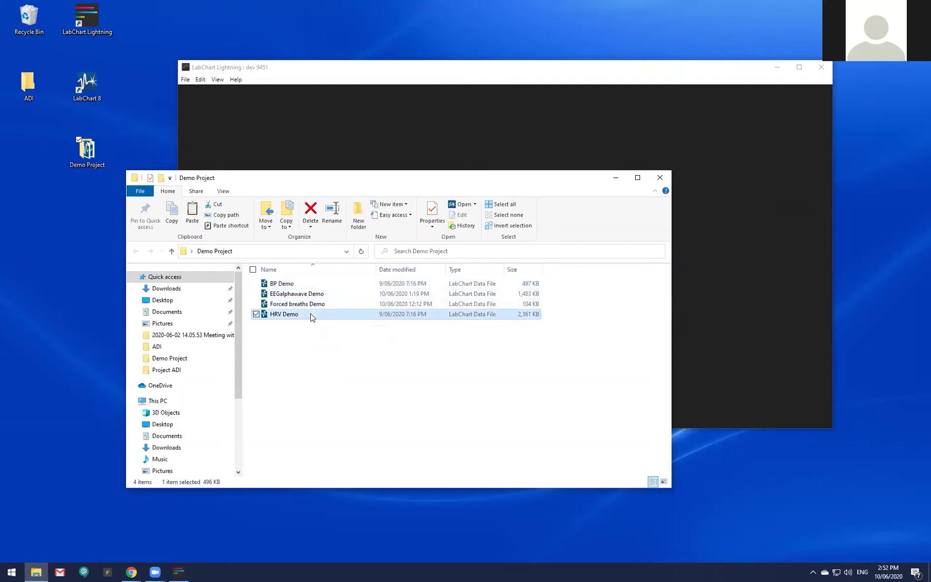
pyautogui.click(317, 304)
pyautogui.click(319, 296)
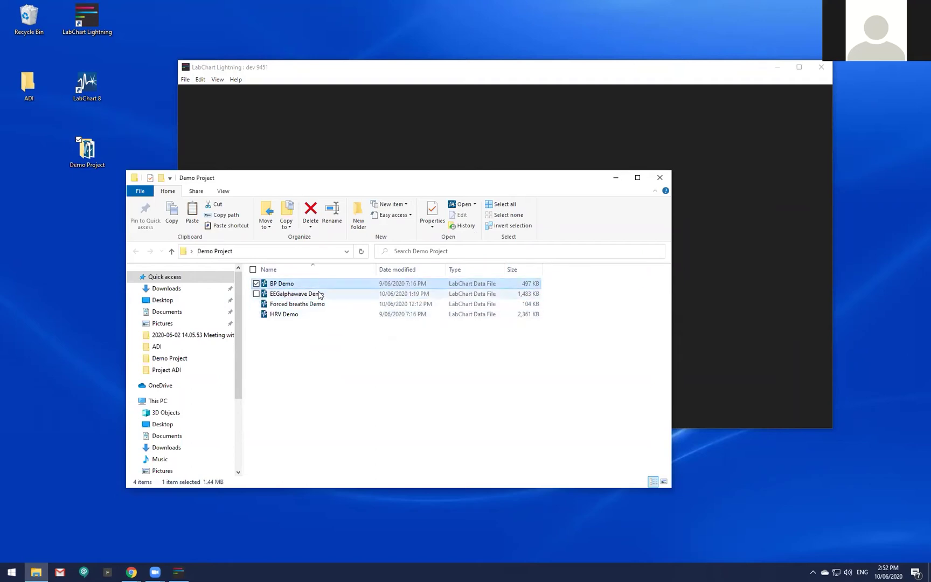
pyautogui.click(317, 304)
pyautogui.click(316, 315)
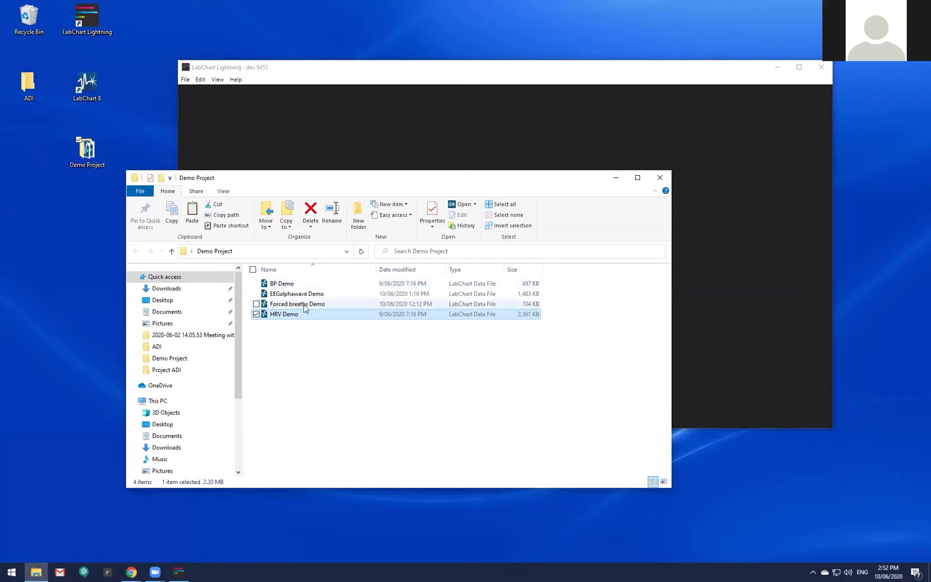
pyautogui.click(659, 177)
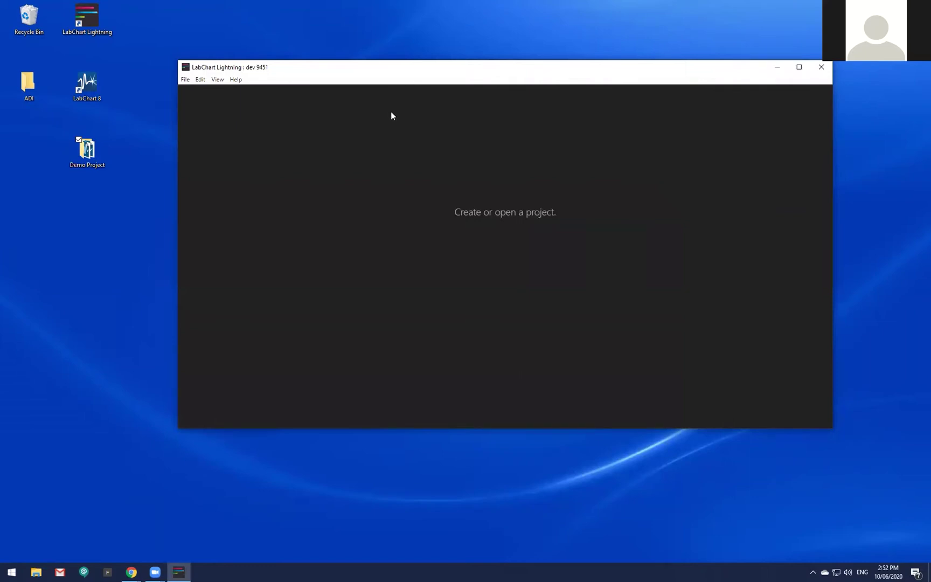
# Create a new empty project and enlarge the LabChart Lightning window.
pyautogui.click(185, 79)
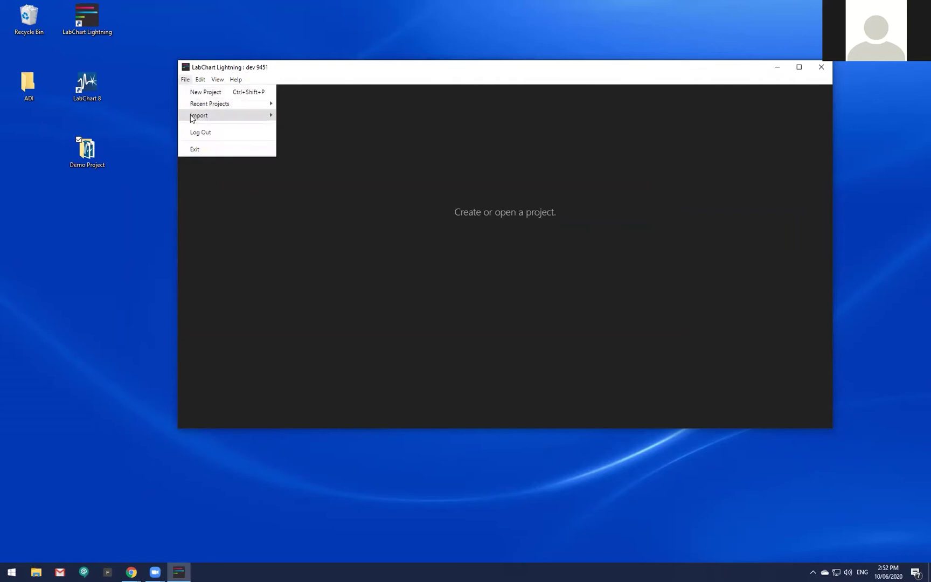
pyautogui.moveTo(192, 118)
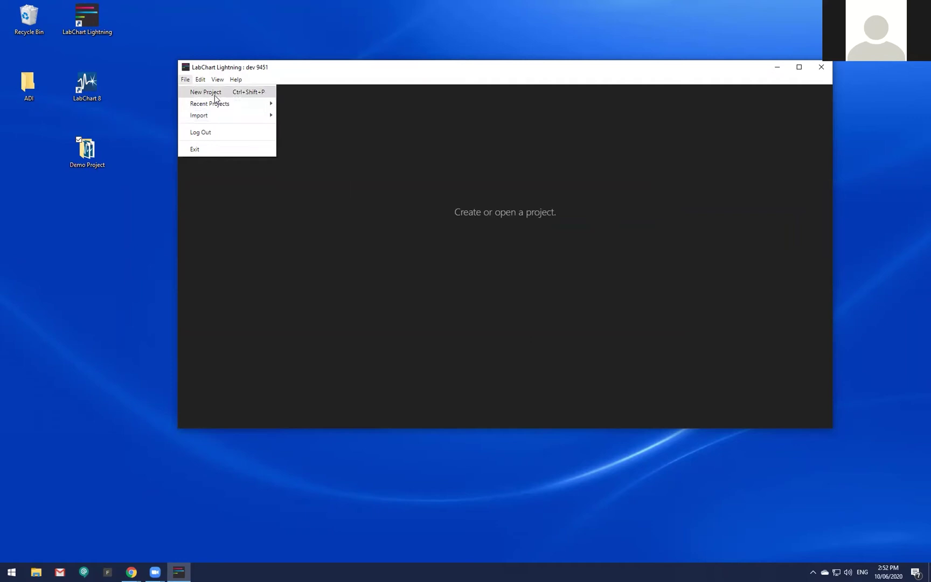
pyautogui.click(220, 93)
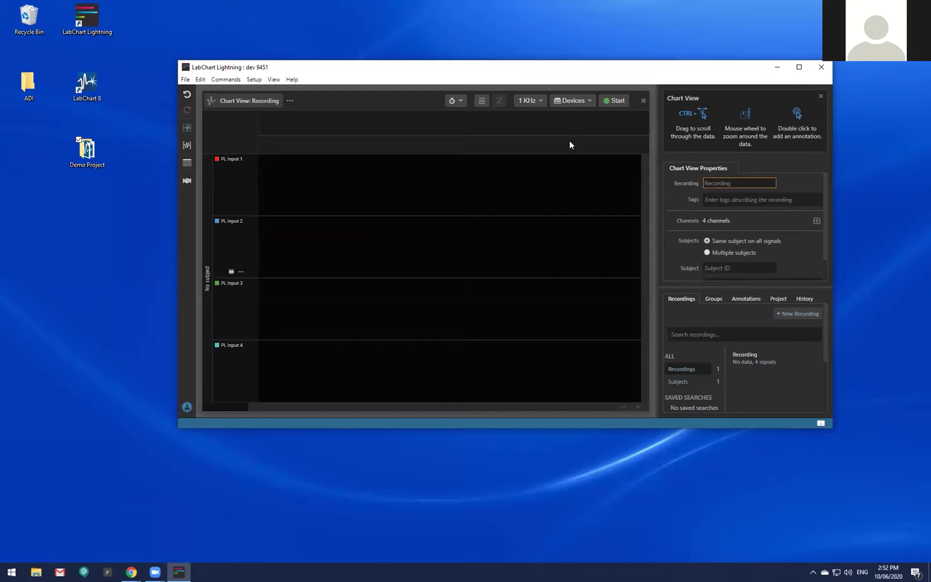
pyautogui.moveTo(590, 72); pyautogui.dragTo(557, 52)
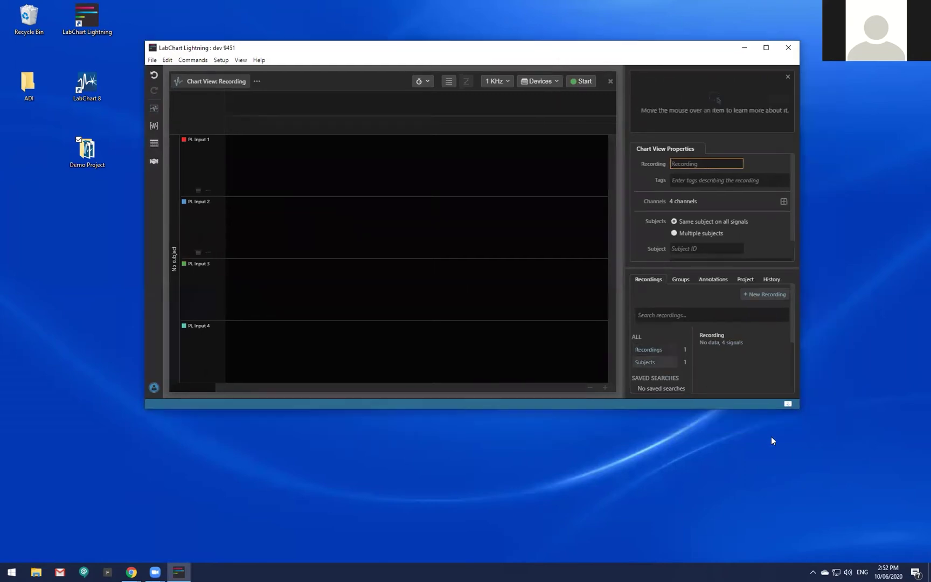
pyautogui.moveTo(797, 411); pyautogui.dragTo(870, 507)
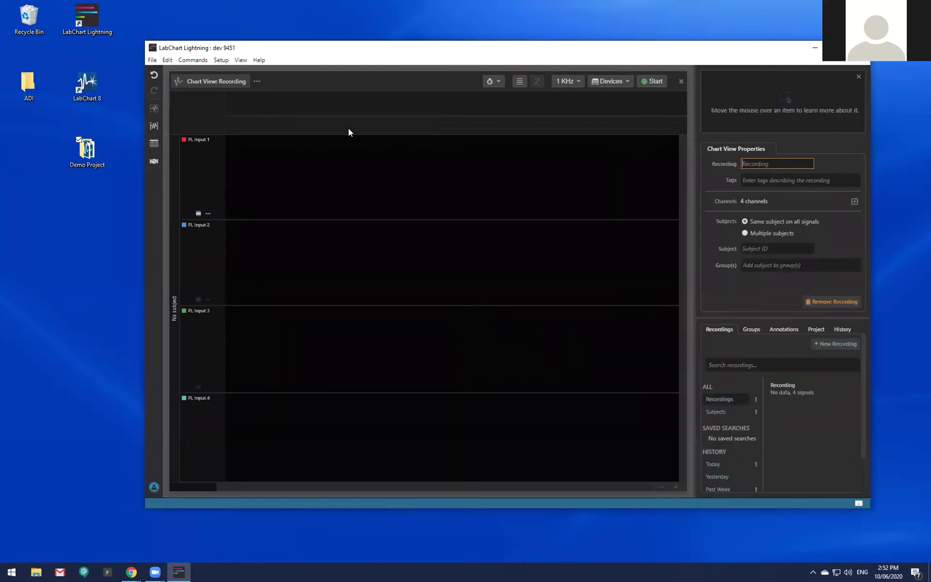
# Import the BP Demo recording from the Demo Project folder.
pyautogui.click(152, 60)
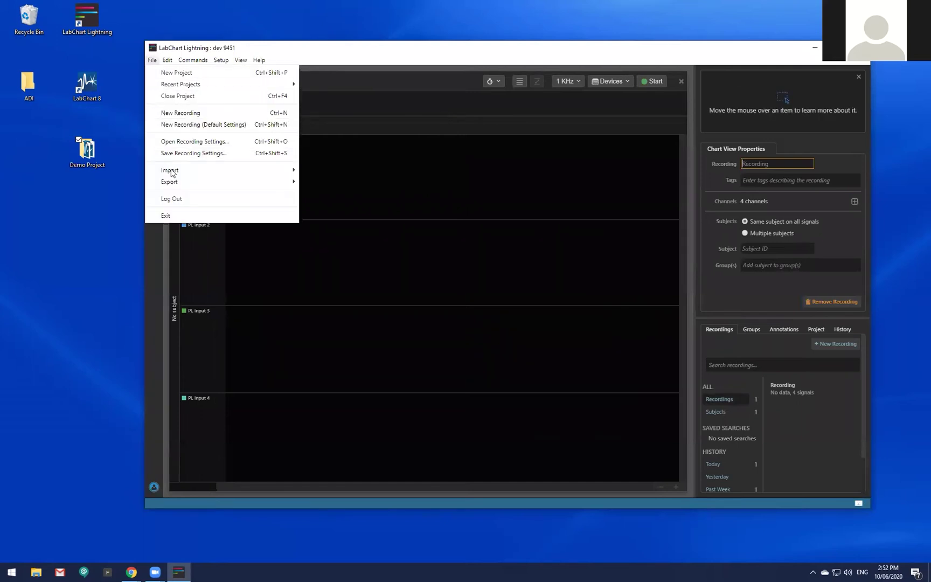
pyautogui.moveTo(173, 186)
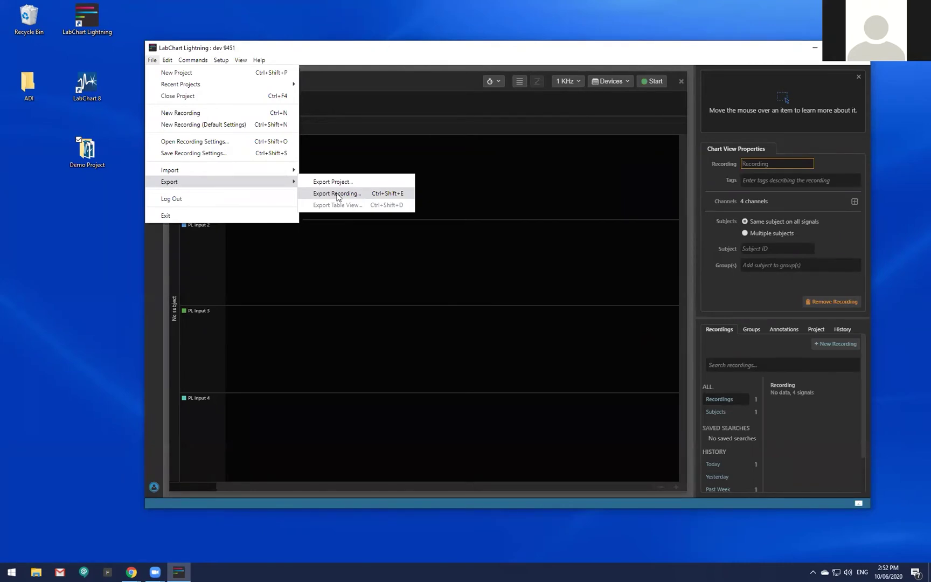
pyautogui.moveTo(276, 171)
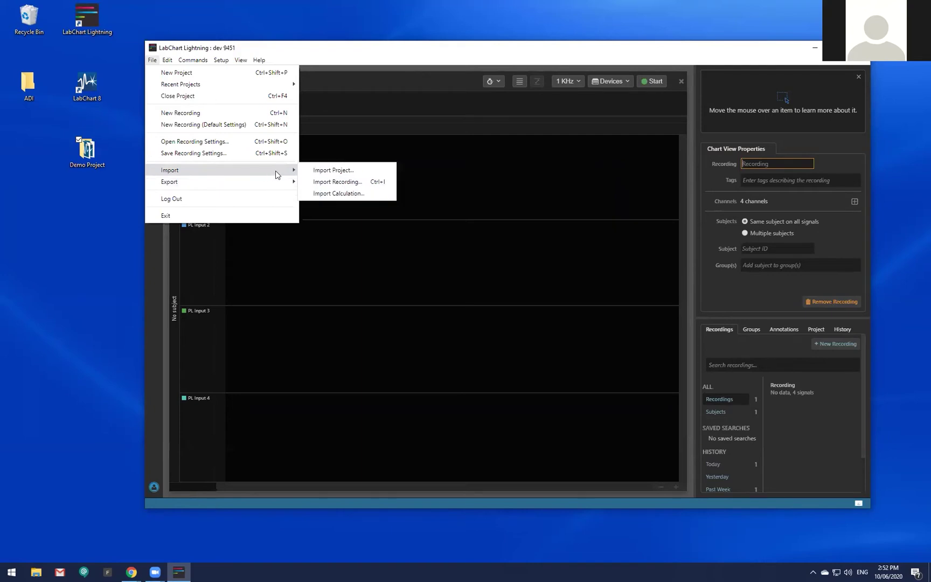
pyautogui.click(327, 183)
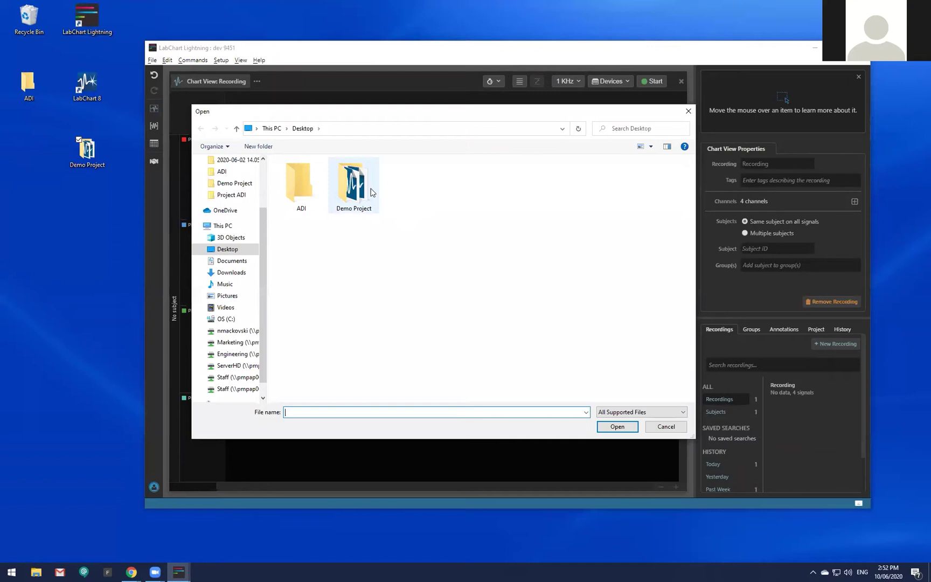
pyautogui.doubleClick(371, 192)
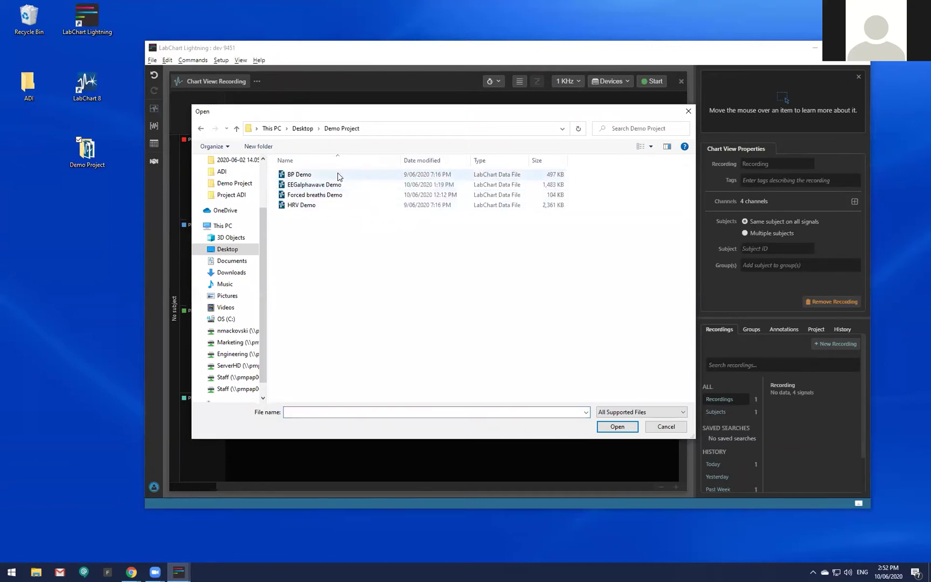
pyautogui.doubleClick(338, 174)
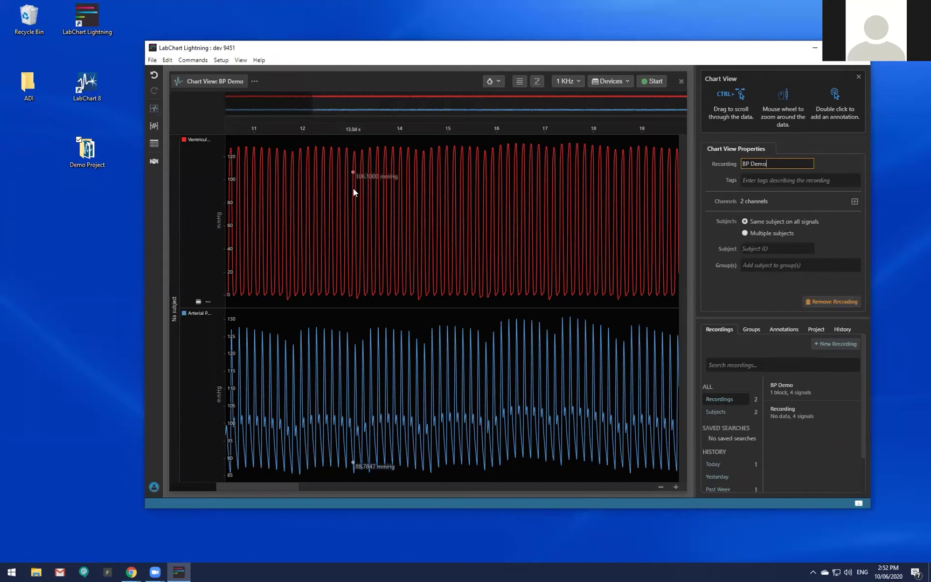
# Zoom the BP Demo chart, then switch to the empty four-input Recording.
pyautogui.scroll(3, 401, 219)
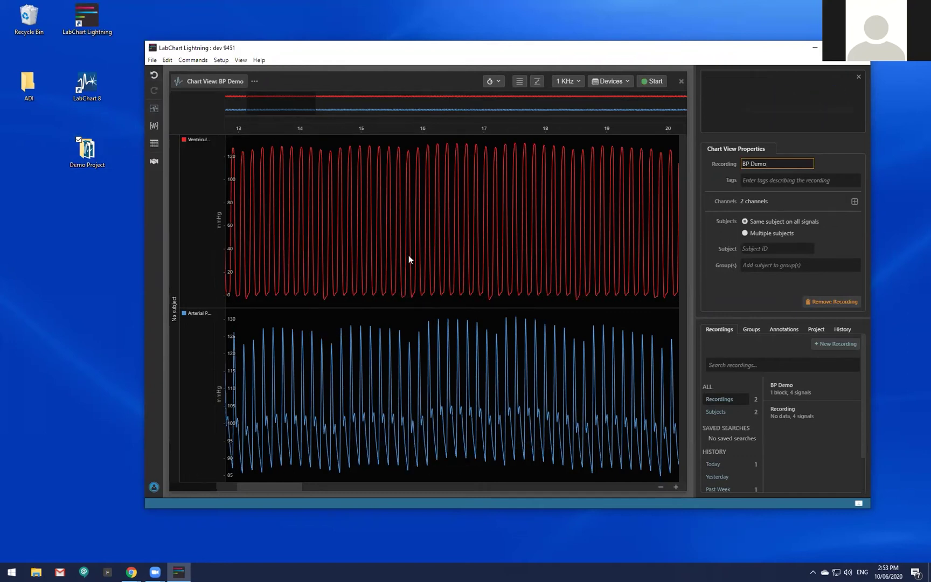
pyautogui.click(815, 426)
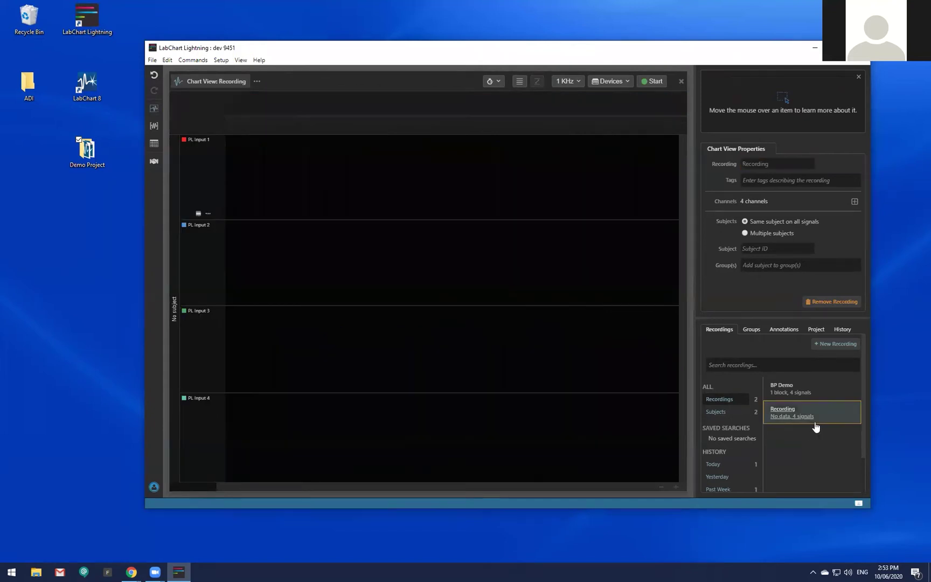
# Delete the empty Recording and add the HRV Demo recording to the project.
pyautogui.click(832, 302)
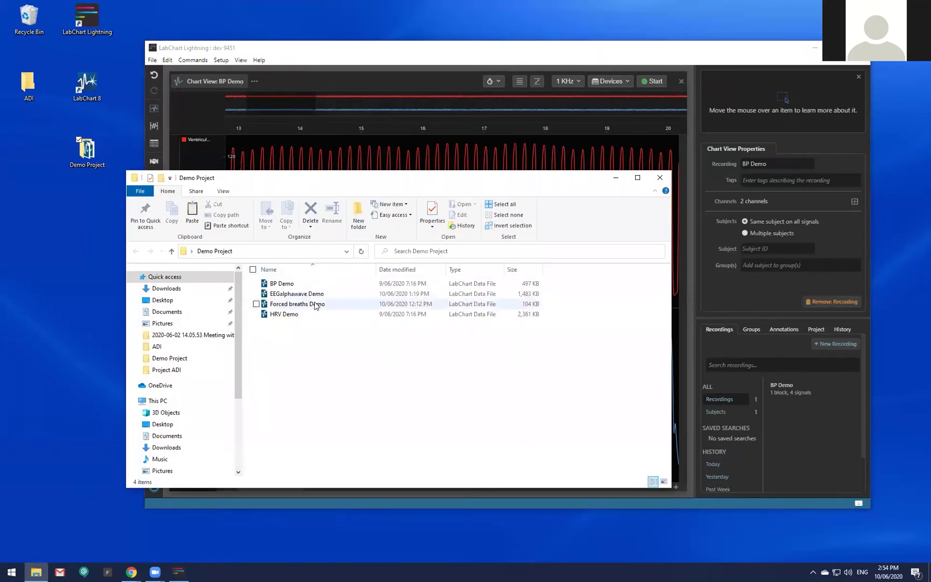
pyautogui.moveTo(284, 315); pyautogui.dragTo(591, 154)
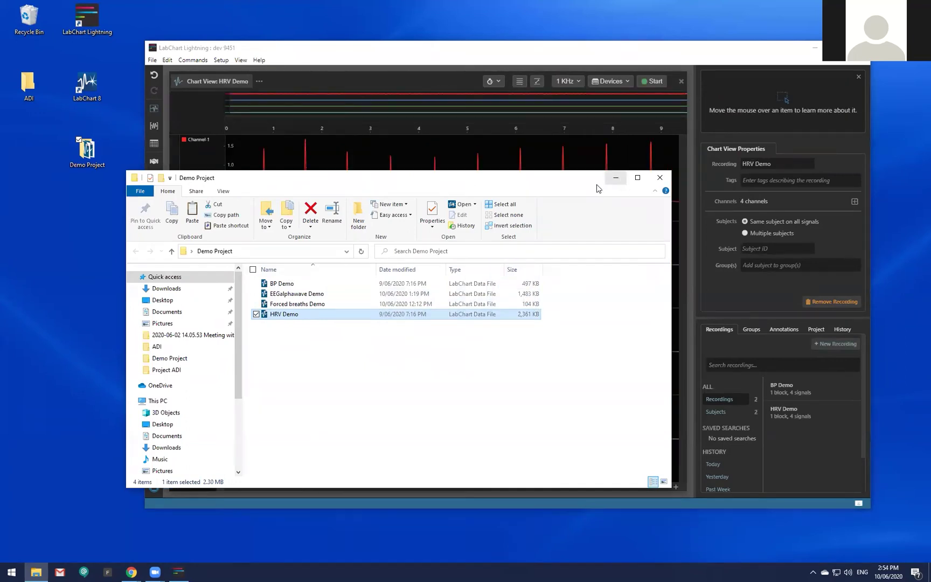
pyautogui.click(616, 178)
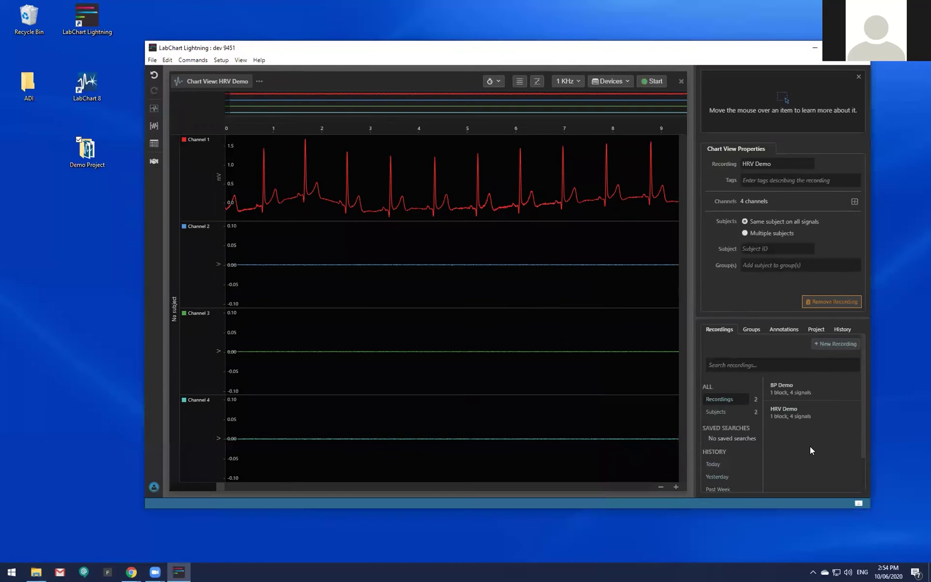
# Add the Forced breaths Demo and EEGalphawave Demo recordings, then close the Demo Project folder.
pyautogui.click(36, 571)
pyautogui.moveTo(310, 384); pyautogui.dragTo(448, 237)
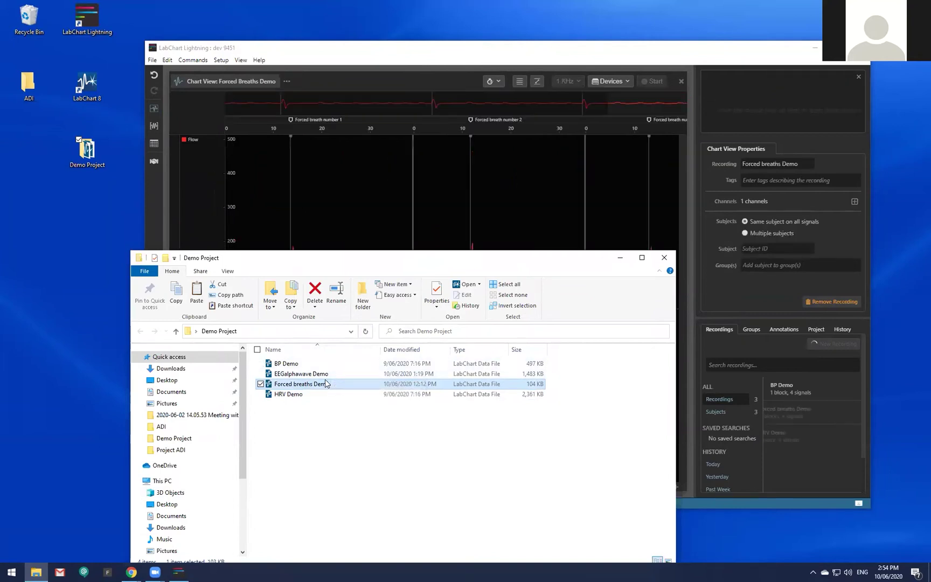
pyautogui.moveTo(324, 373); pyautogui.dragTo(482, 242)
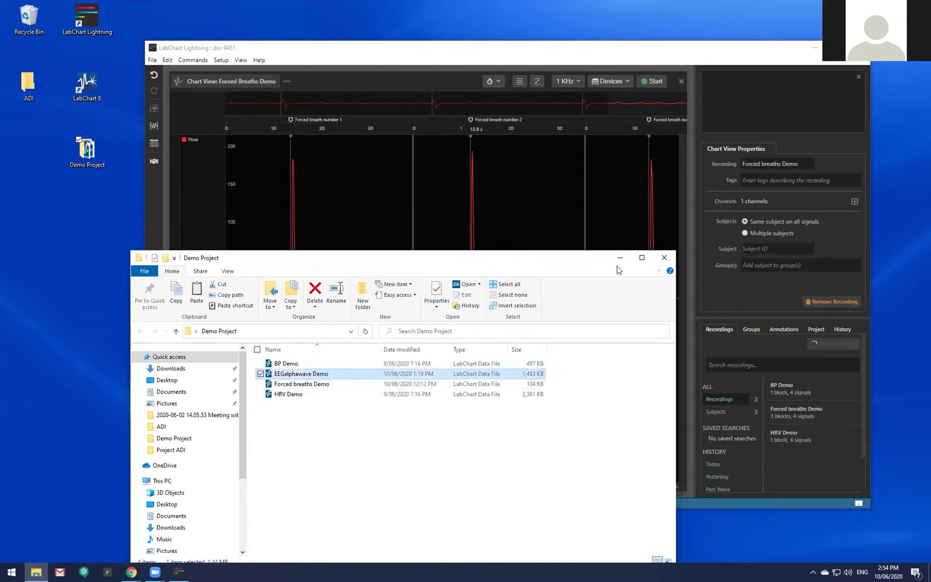
pyautogui.click(664, 258)
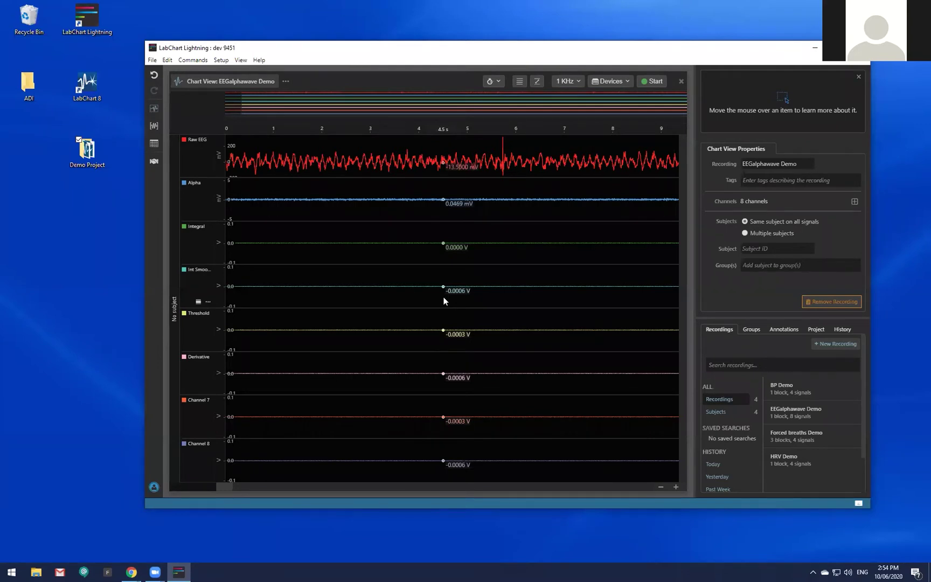
pyautogui.click(132, 572)
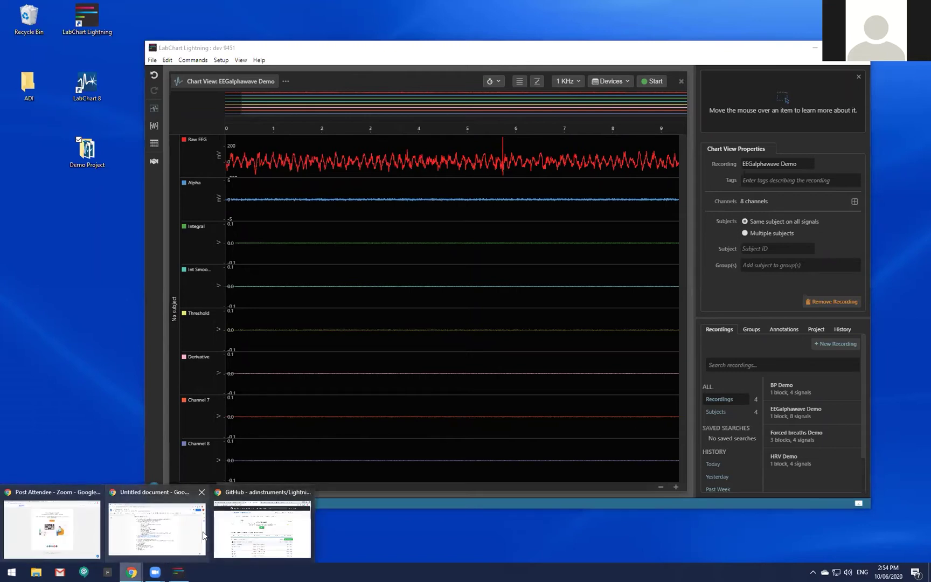
pyautogui.moveTo(190, 535)
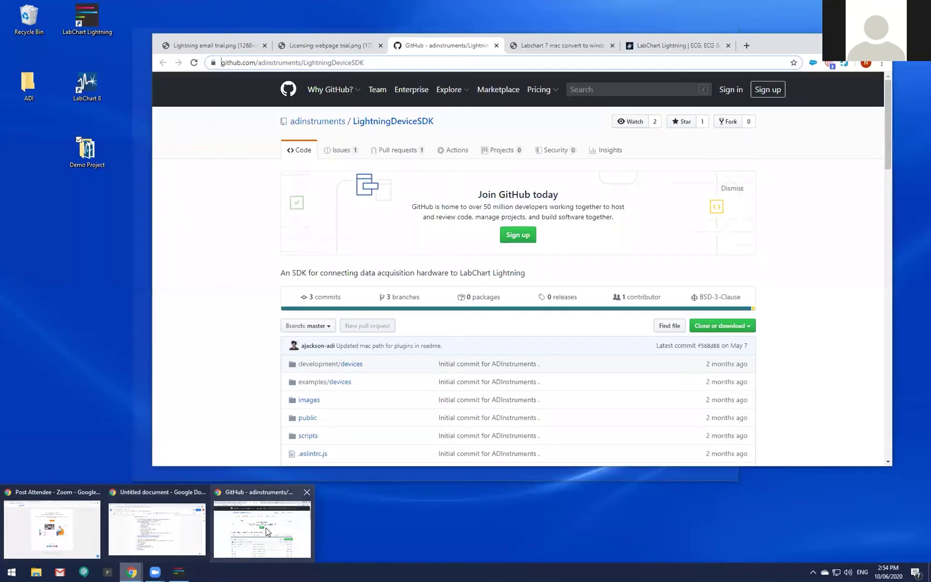
pyautogui.click(280, 514)
pyautogui.click(561, 47)
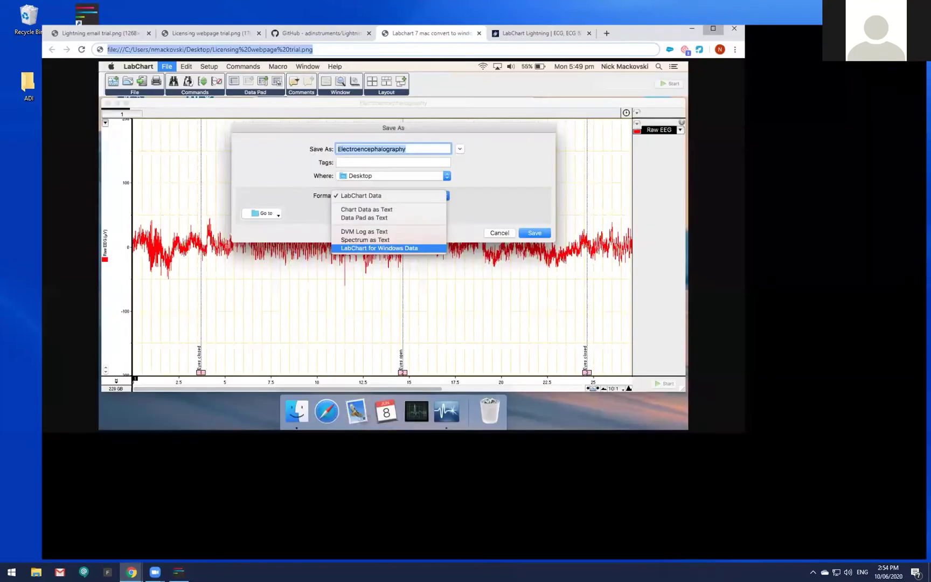
pyautogui.click(713, 28)
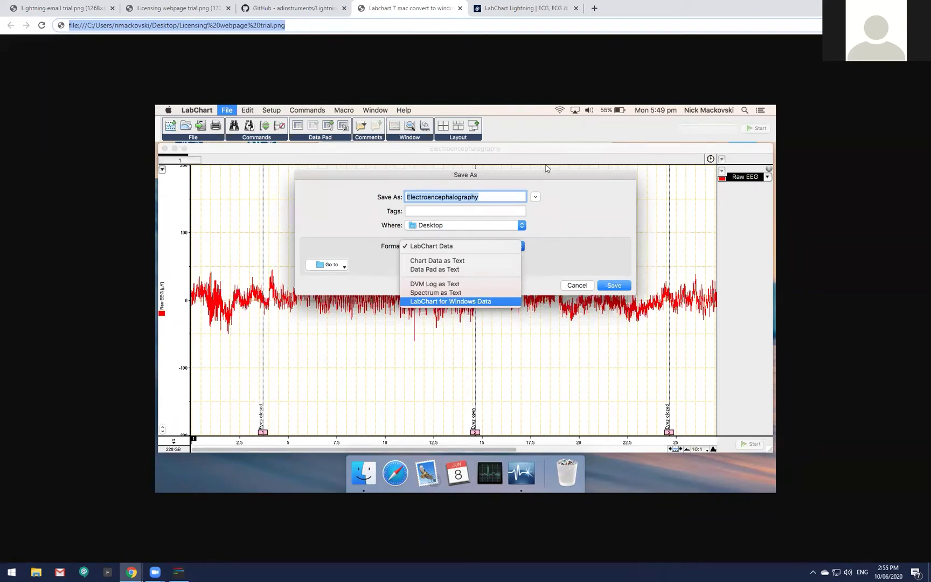
pyautogui.click(875, 6)
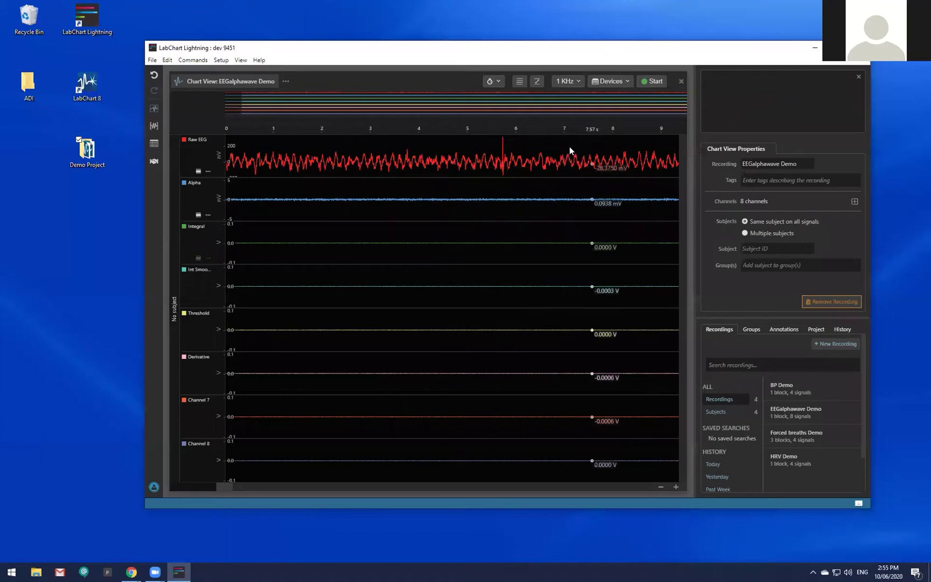
pyautogui.click(795, 390)
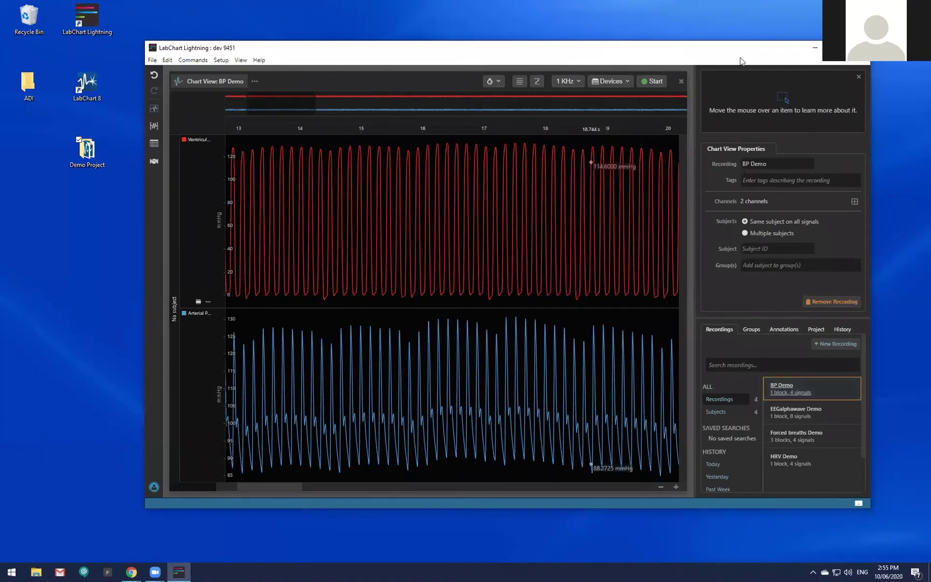
pyautogui.moveTo(739, 57); pyautogui.dragTo(720, 75)
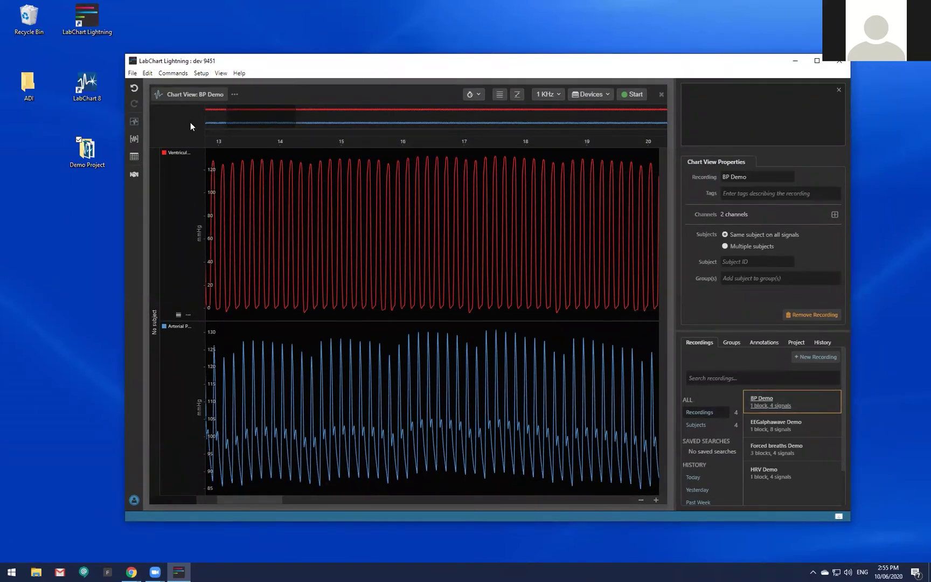
pyautogui.moveTo(287, 69); pyautogui.dragTo(318, 45)
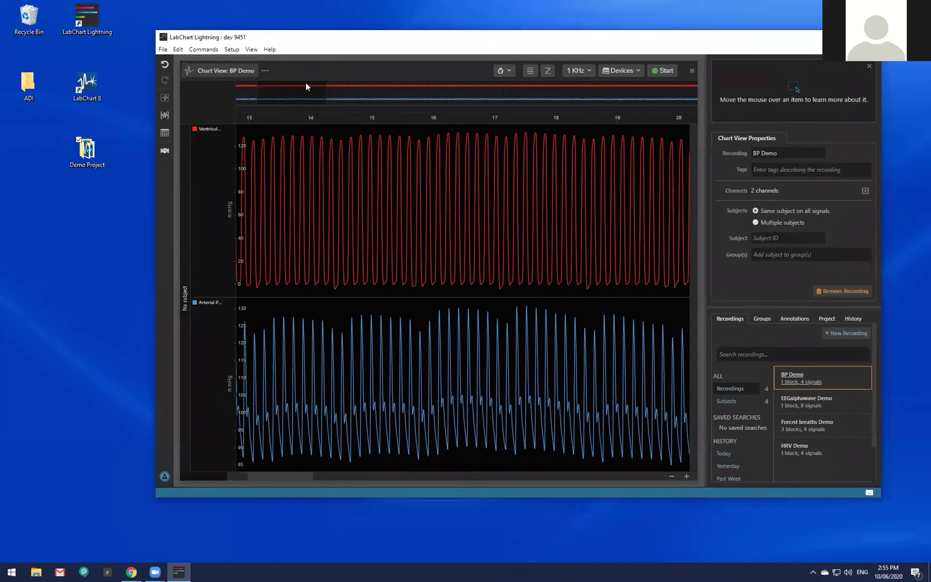
pyautogui.click(163, 49)
pyautogui.moveTo(185, 159)
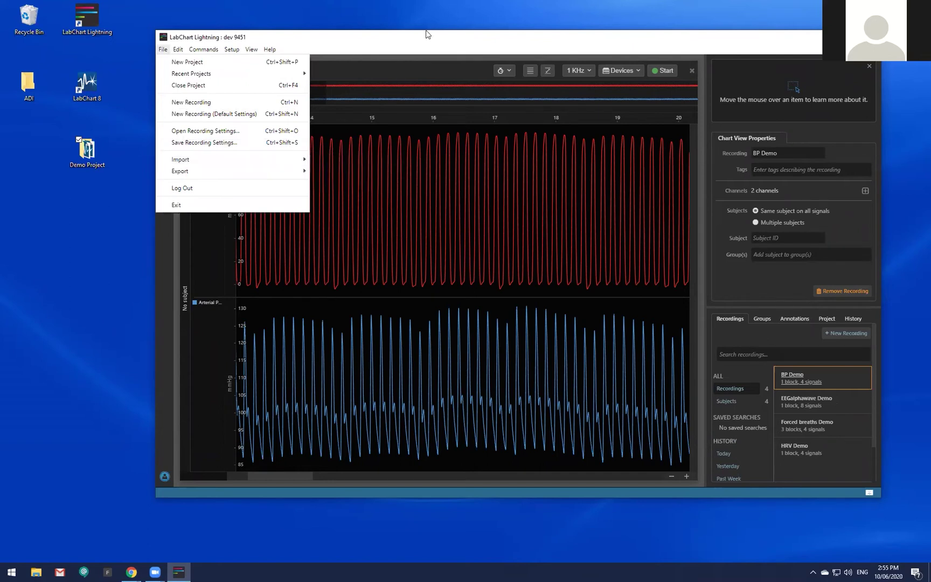
pyautogui.click(426, 32)
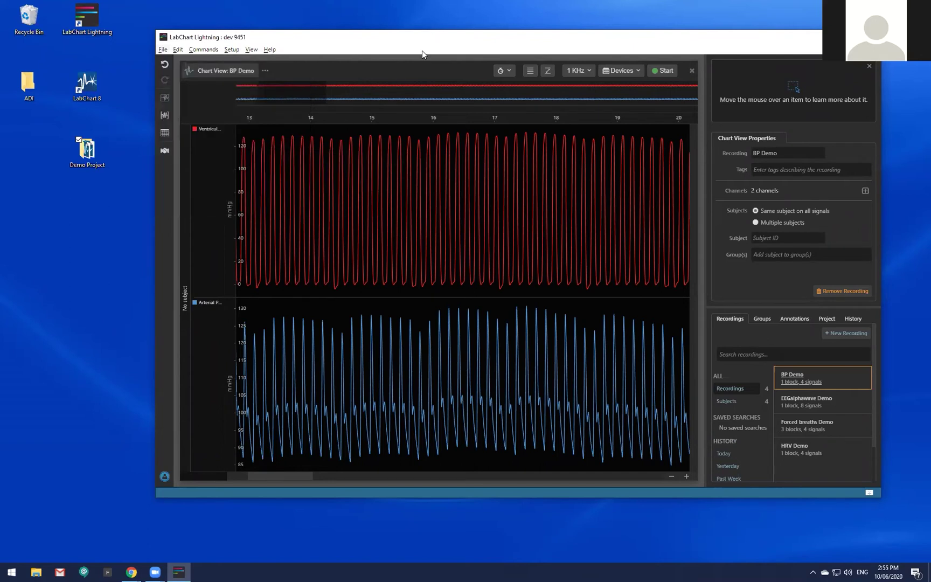
pyautogui.click(163, 49)
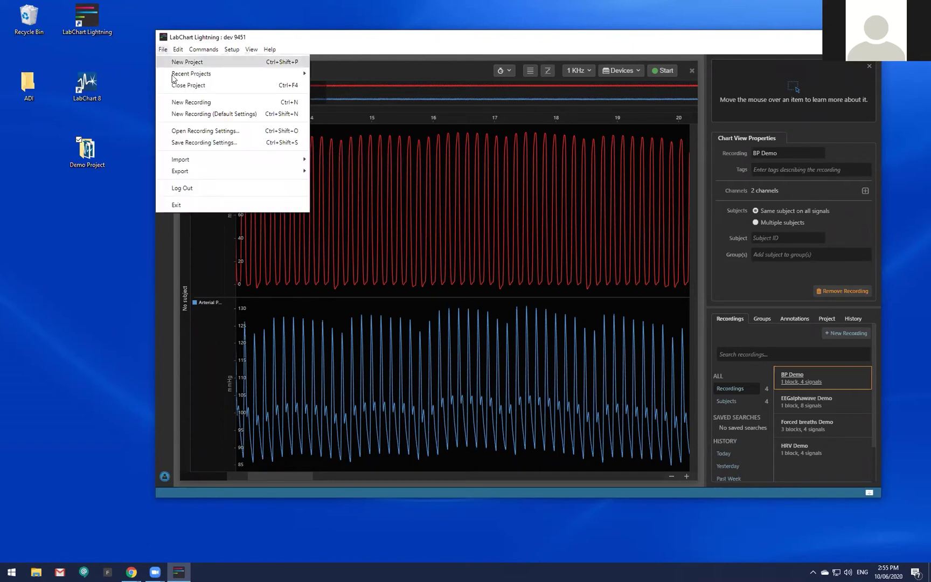
pyautogui.moveTo(193, 173)
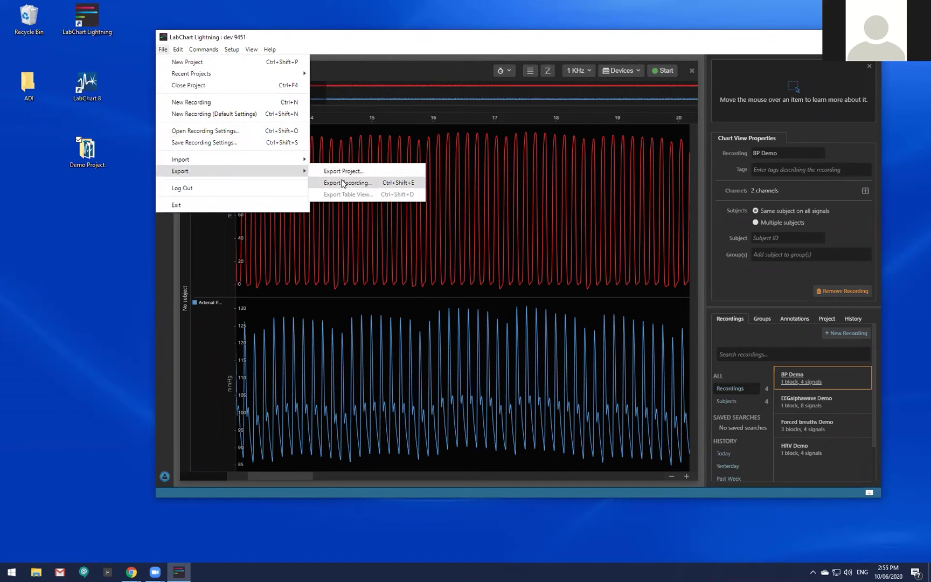
pyautogui.click(380, 42)
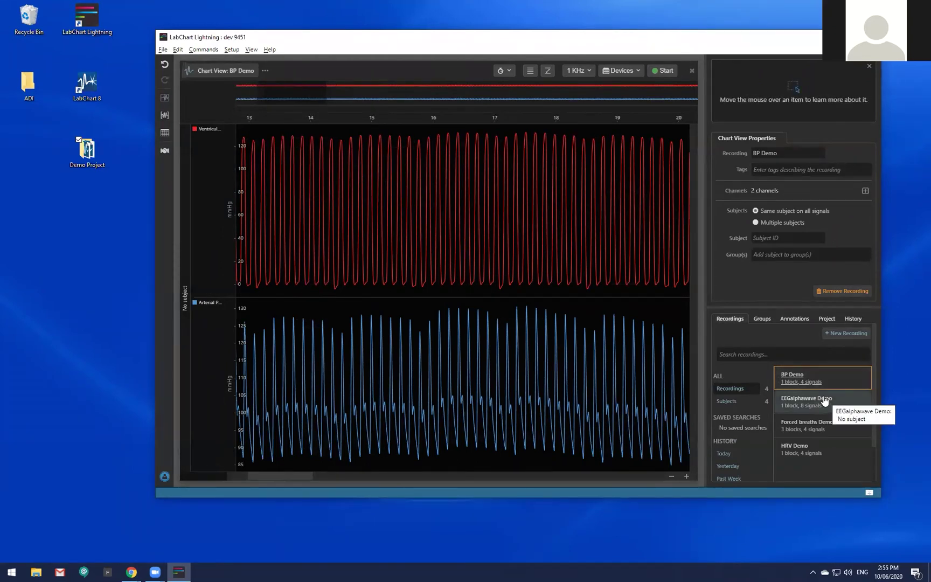
# Maximize the window and give the project the title 'Demo Project'.
pyautogui.click(827, 318)
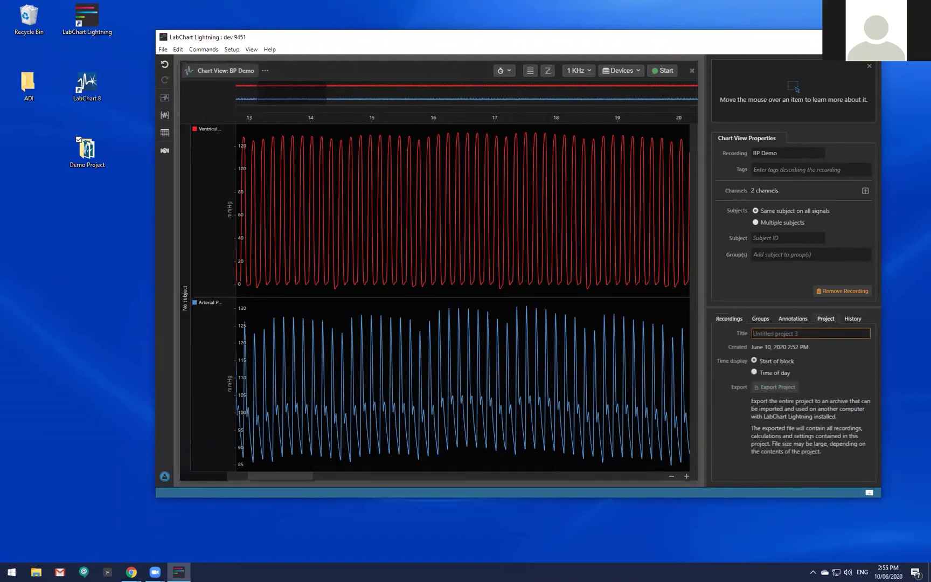
pyautogui.press('super+Up')
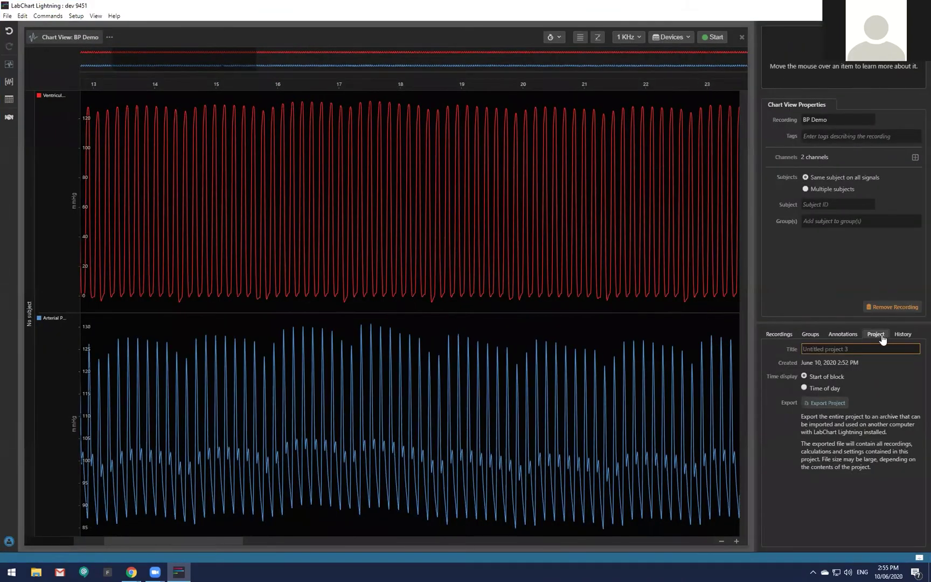
pyautogui.write('Demo Project')
# View the EEGalphawave, Forced breaths and HRV Demo recordings in turn, ending on BP Demo.
pyautogui.click(779, 334)
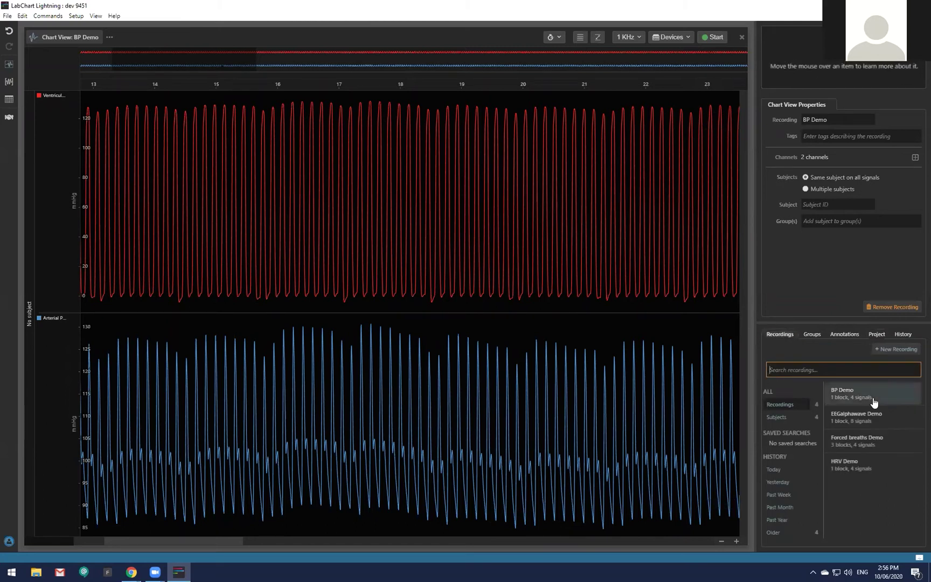
pyautogui.click(888, 419)
pyautogui.click(893, 454)
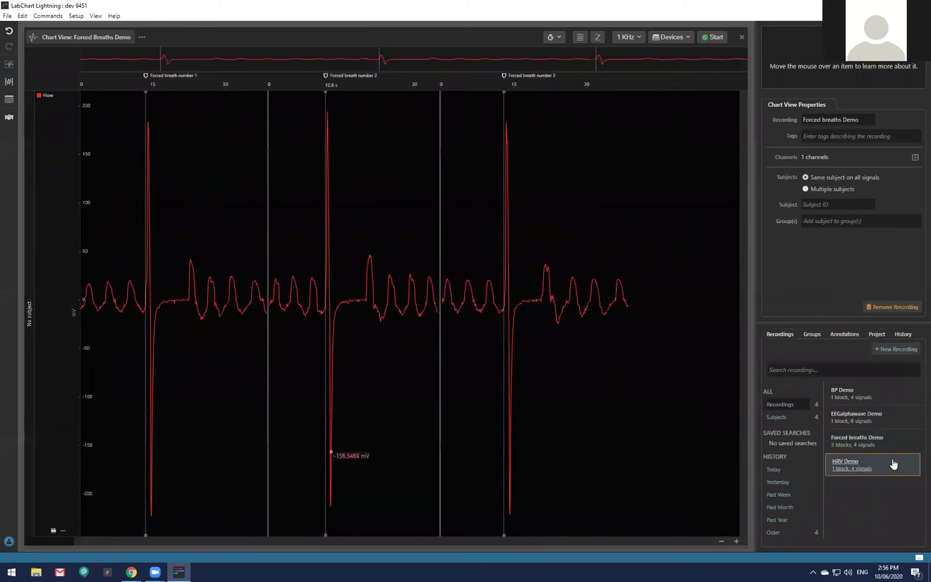
pyautogui.click(892, 464)
pyautogui.click(896, 403)
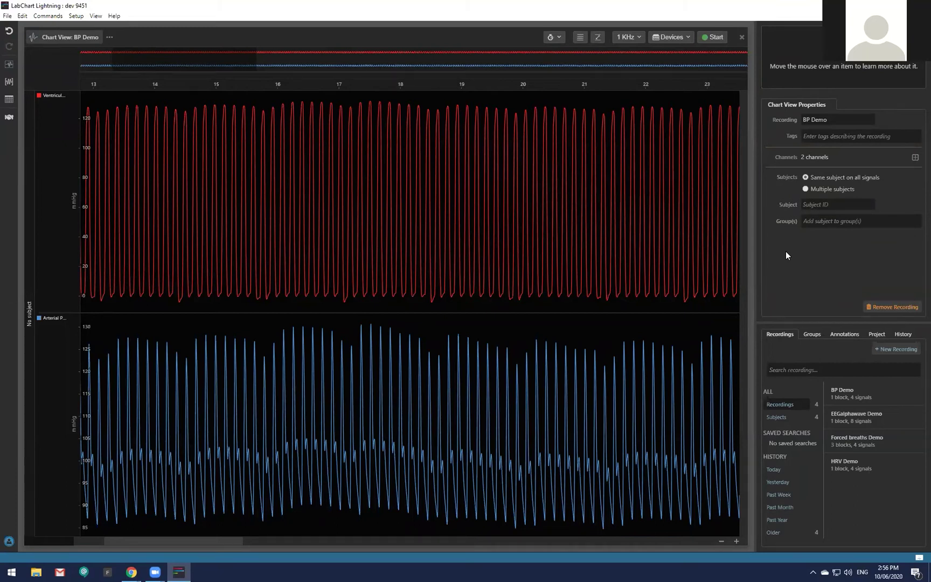
# Export the whole project to the Desktop as 'Demo Project' and confirm the export completed.
pyautogui.click(8, 16)
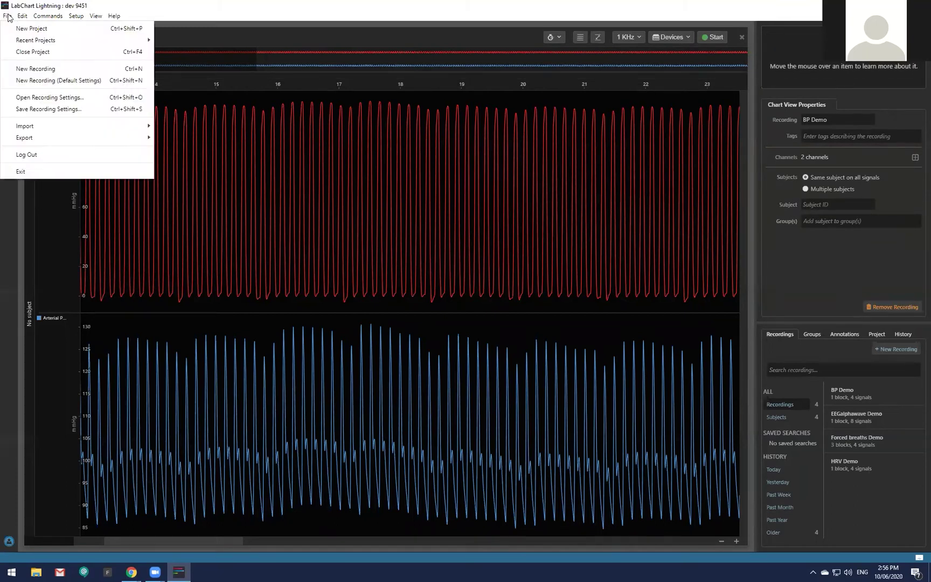
pyautogui.moveTo(37, 139)
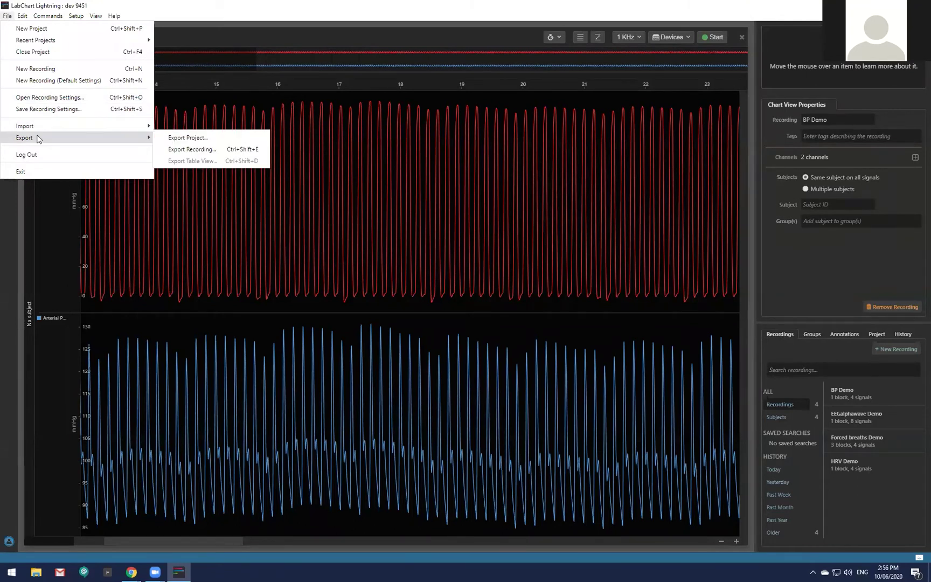
pyautogui.click(201, 139)
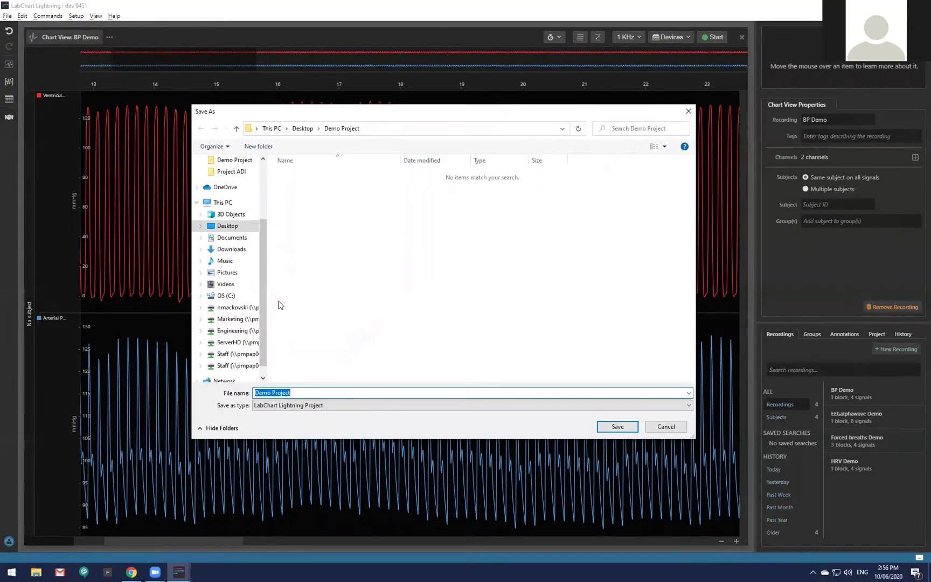
pyautogui.click(312, 392)
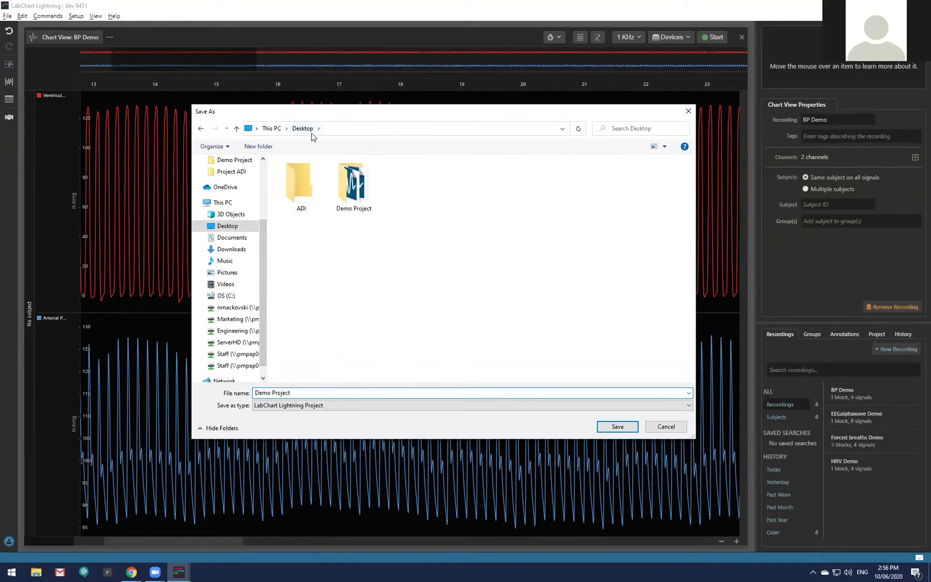
pyautogui.click(617, 426)
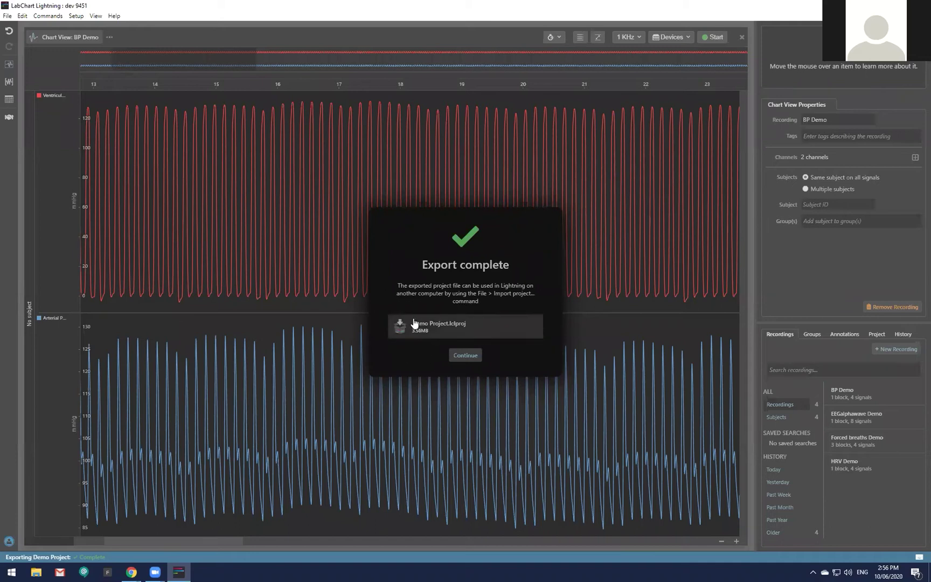
pyautogui.click(464, 355)
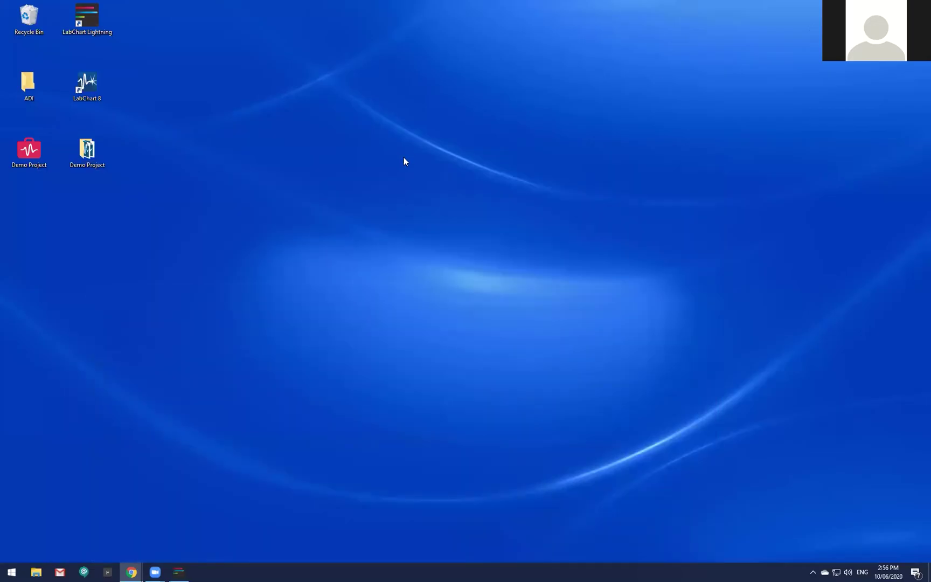
# Drop the exported Demo Project .lclproj file from the desktop onto the LabChart Lightning shortcut.
pyautogui.moveTo(30, 151); pyautogui.dragTo(251, 139)
pyautogui.click(190, 129)
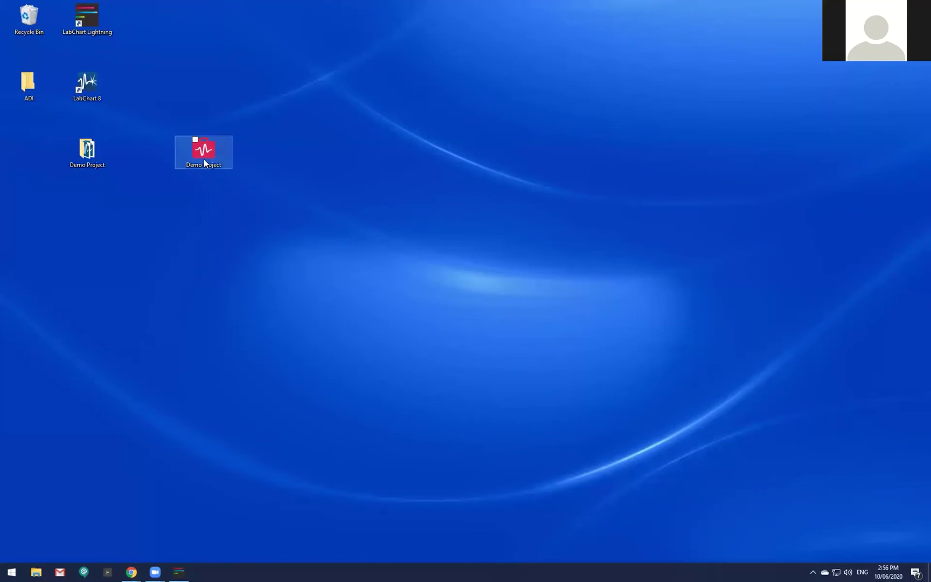
pyautogui.moveTo(211, 153); pyautogui.dragTo(152, 80)
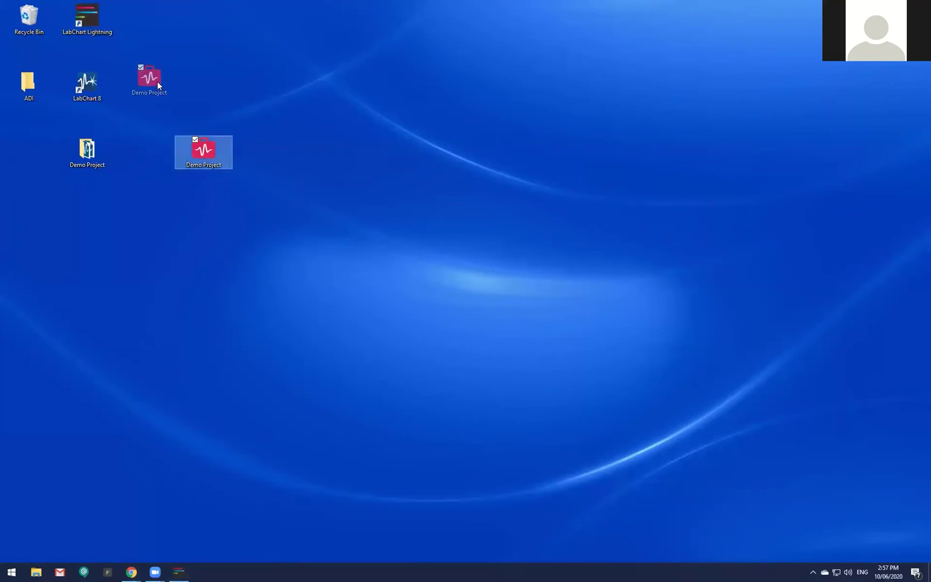
pyautogui.moveTo(157, 81); pyautogui.dragTo(101, 23)
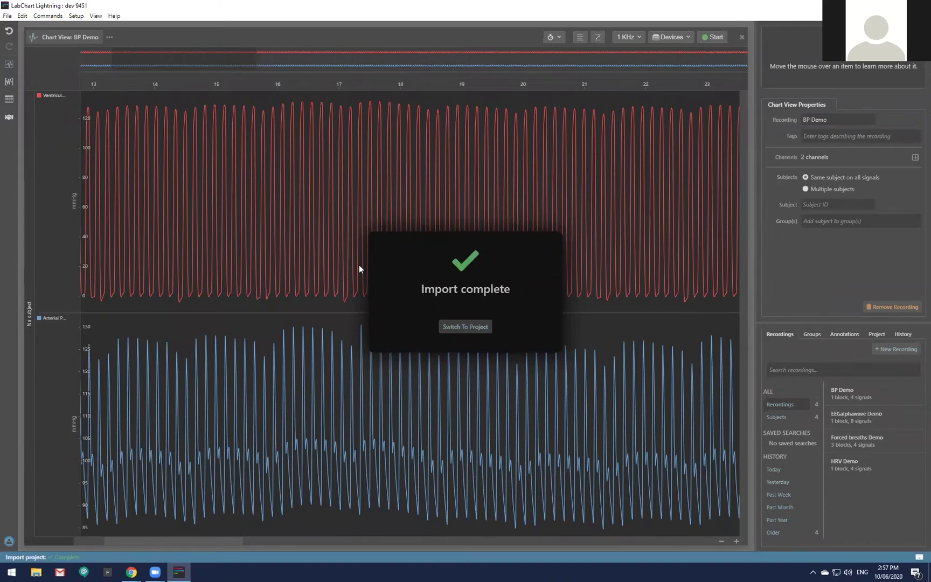
# Switch to the imported Demo Project, then open a project from File > Recent Projects.
pyautogui.click(478, 328)
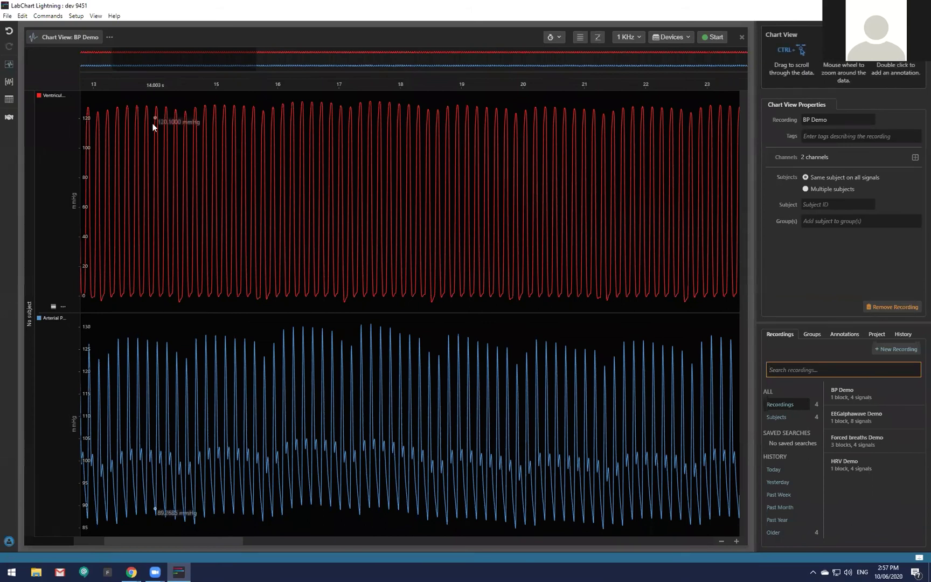
pyautogui.click(8, 16)
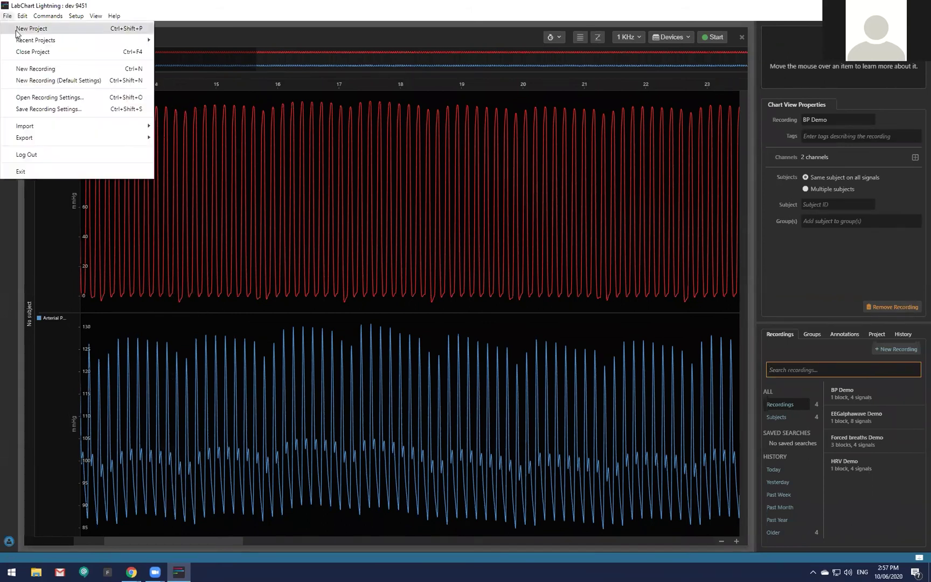
pyautogui.moveTo(24, 45)
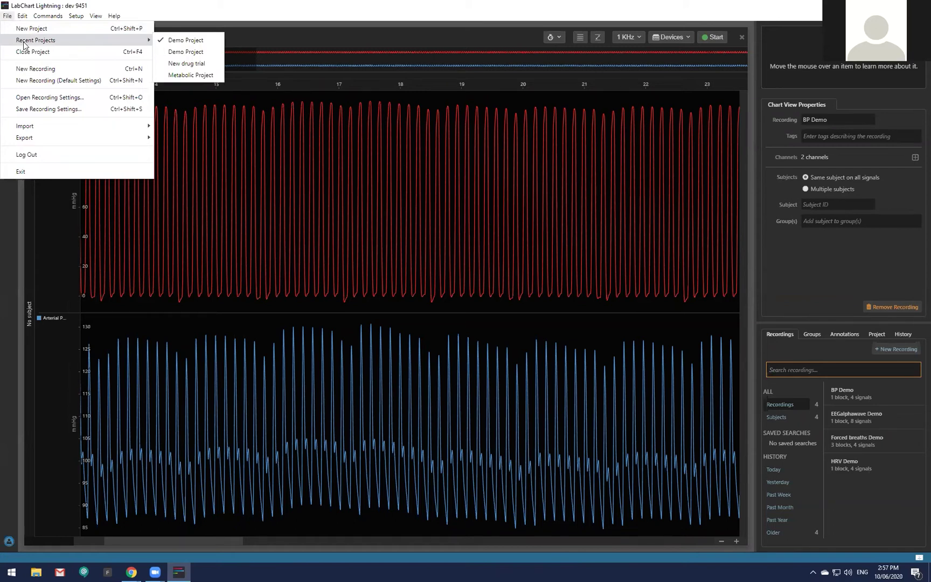
pyautogui.moveTo(47, 140)
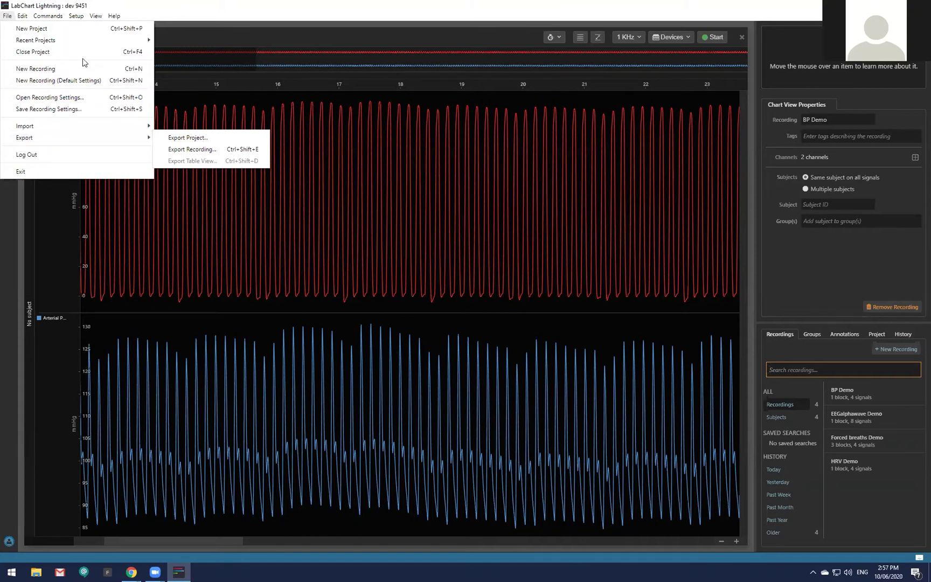
pyautogui.moveTo(81, 46)
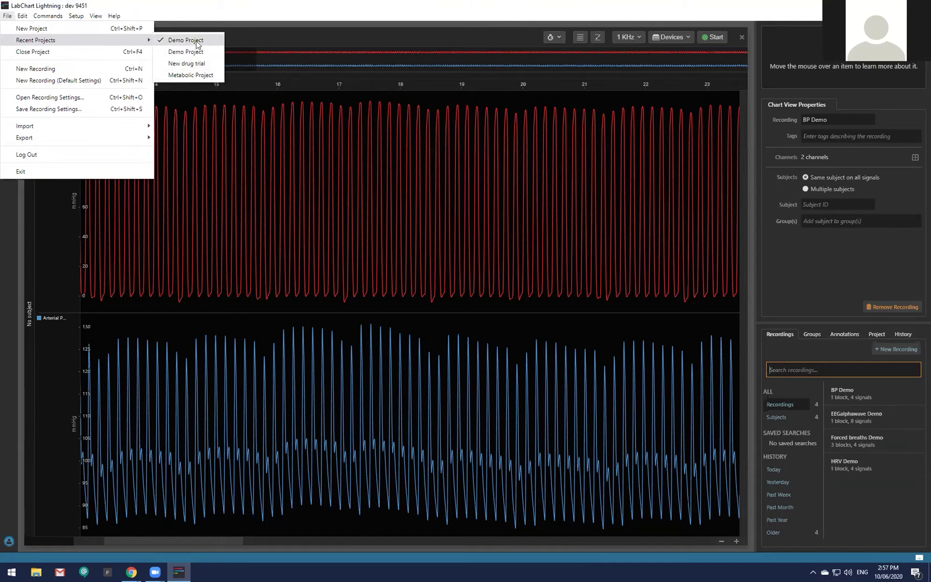
pyautogui.click(189, 63)
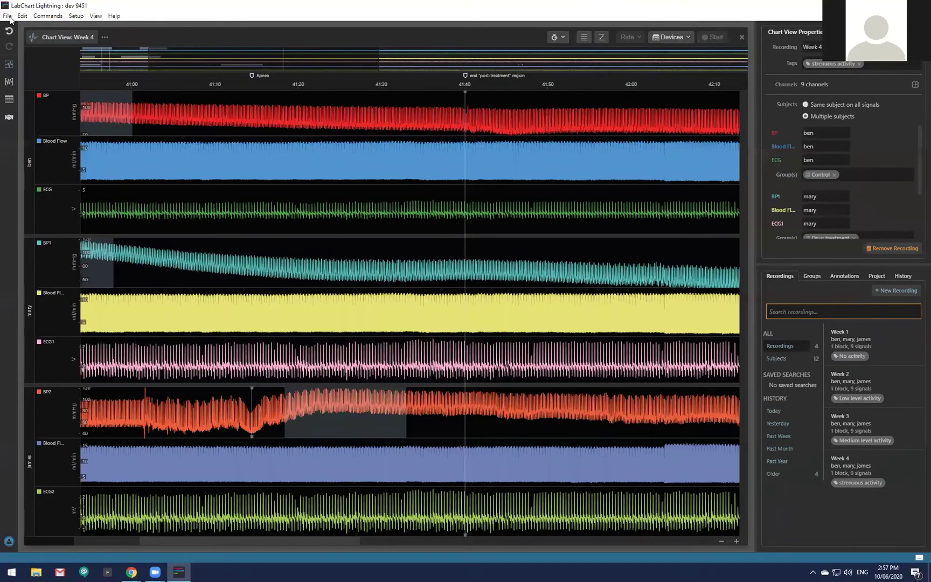
# Open Metabolic Project, then Demo Project, from Recent Projects and close the error notice.
pyautogui.click(8, 16)
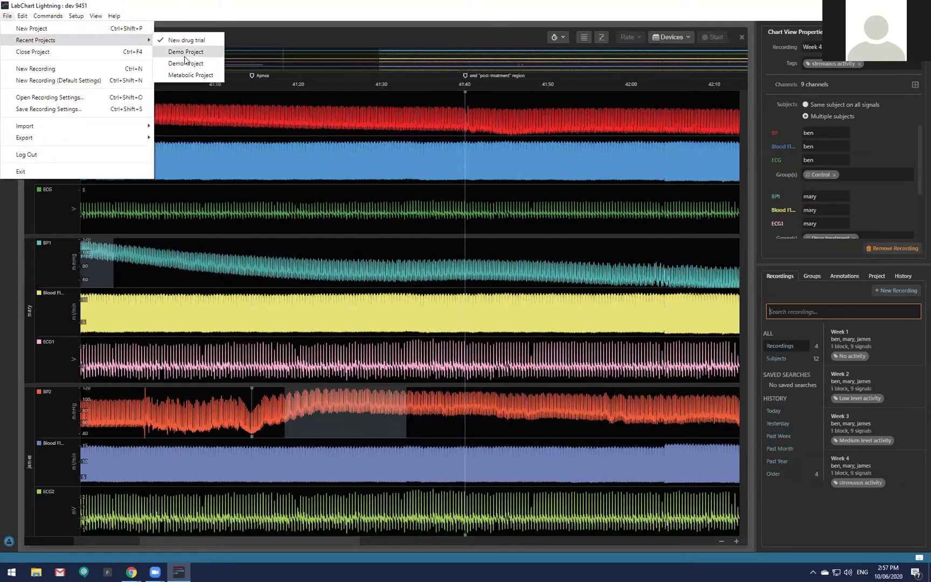
pyautogui.click(191, 75)
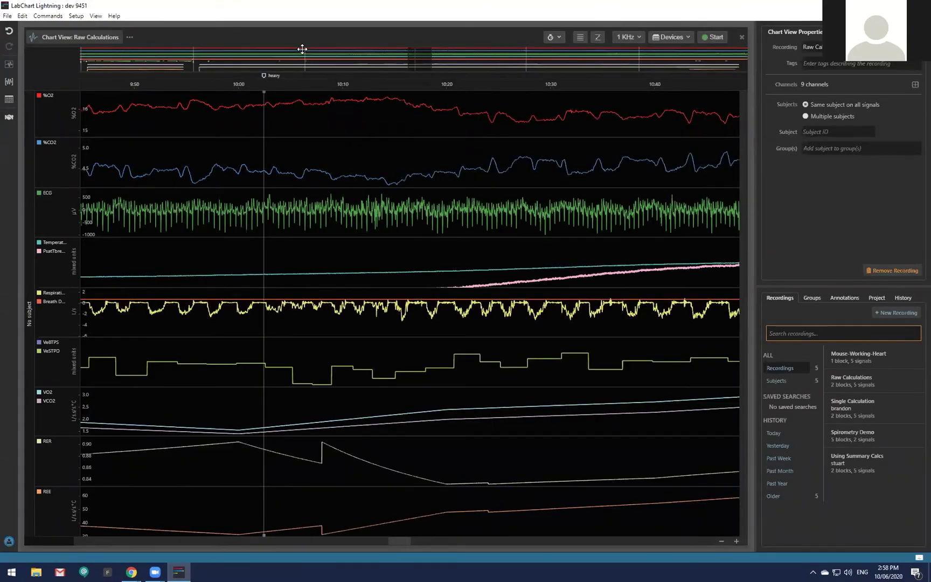
pyautogui.click(8, 16)
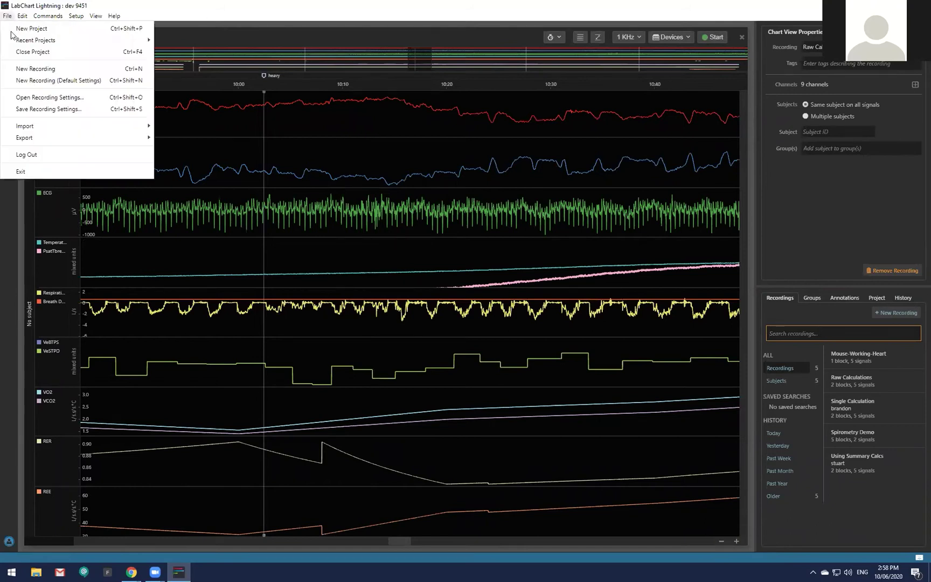
pyautogui.moveTo(32, 42)
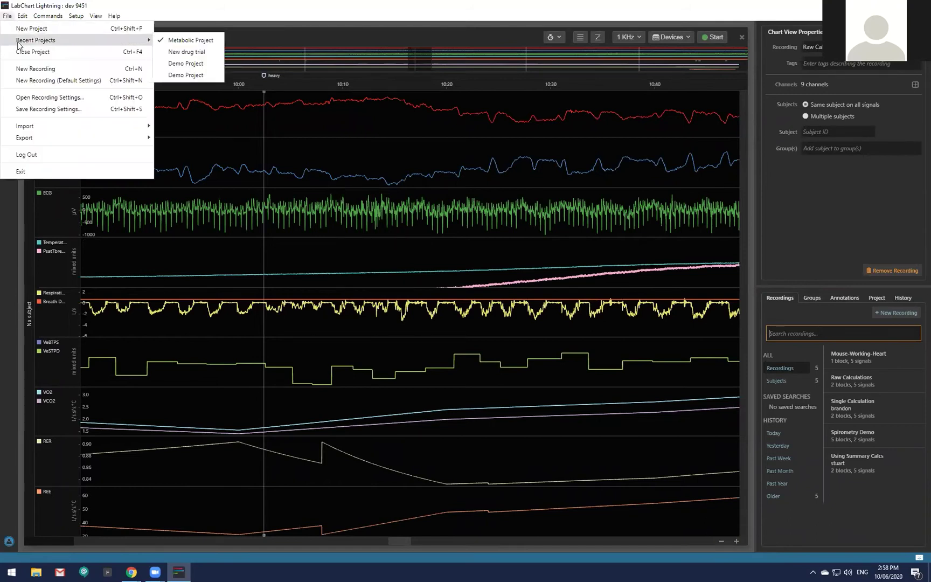
pyautogui.click(185, 65)
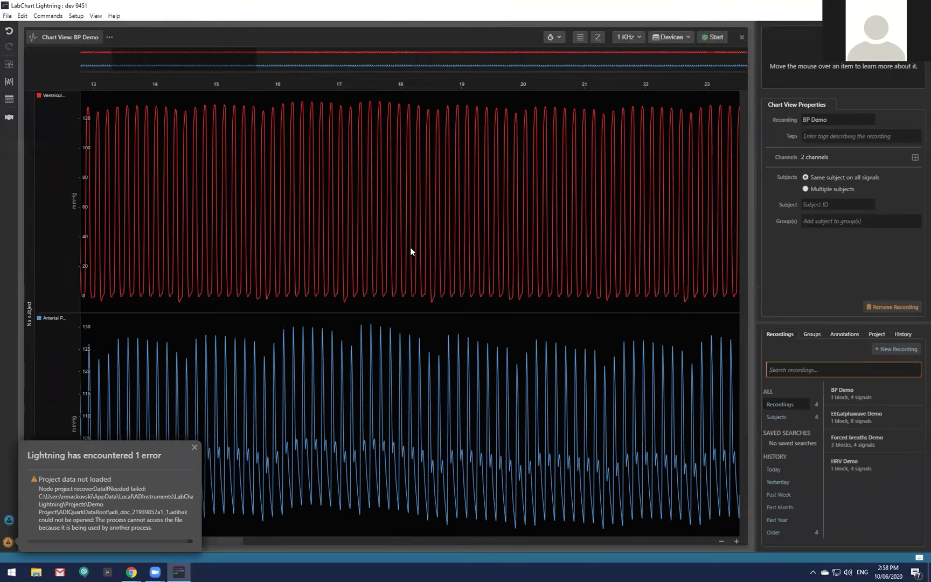
pyautogui.click(194, 448)
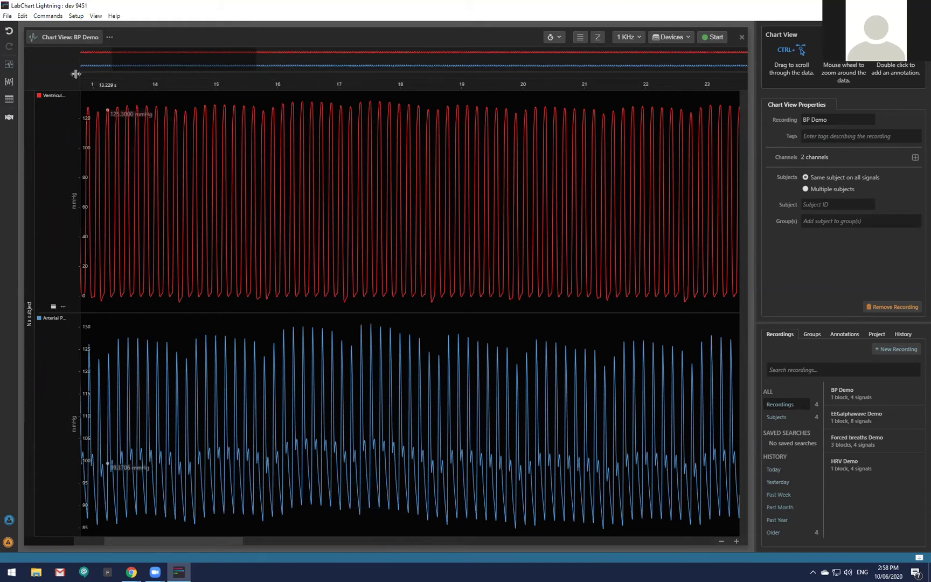
pyautogui.click(8, 16)
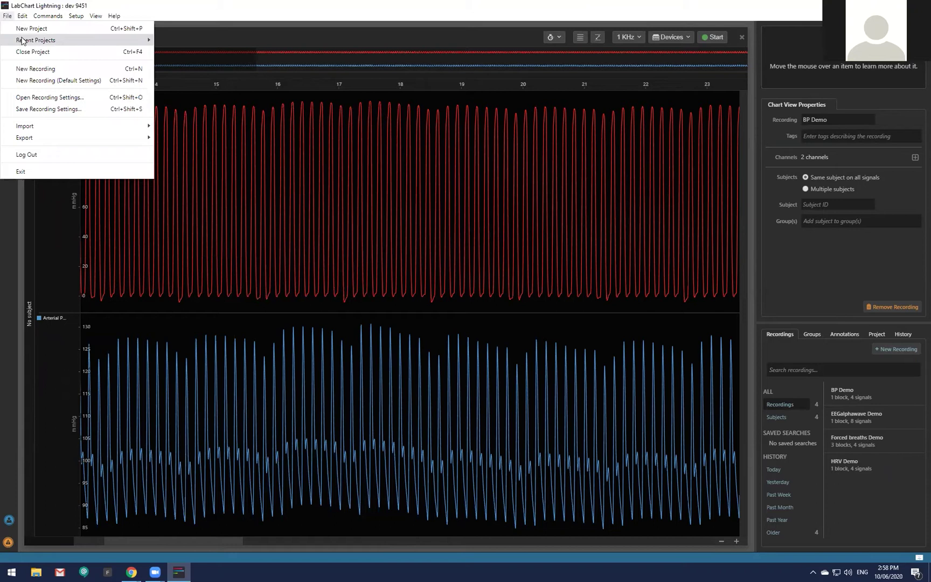
# Reopen the New drug trial project from Recent Projects and zoom into Week 4's time axis.
pyautogui.moveTo(22, 40)
pyautogui.click(181, 65)
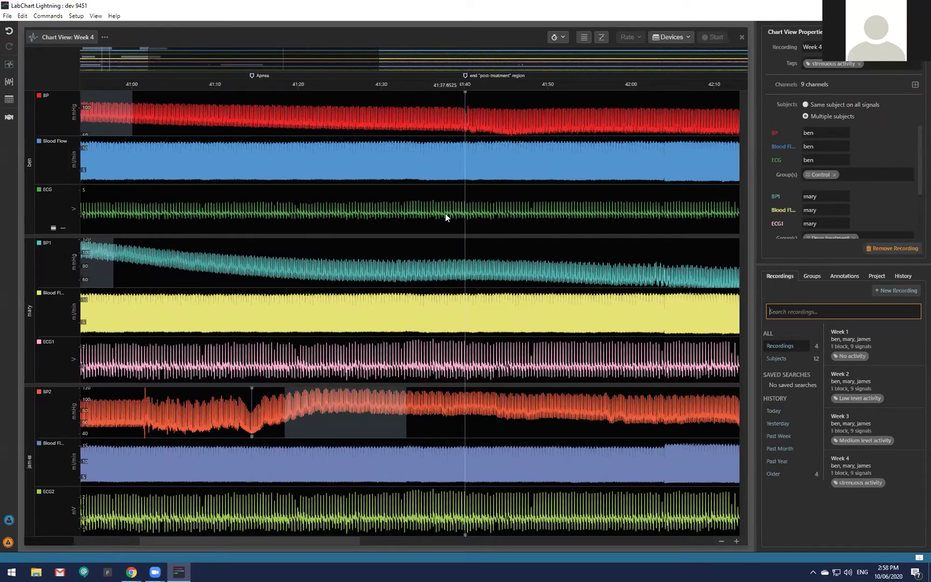
pyautogui.scroll(1, 421, 253)
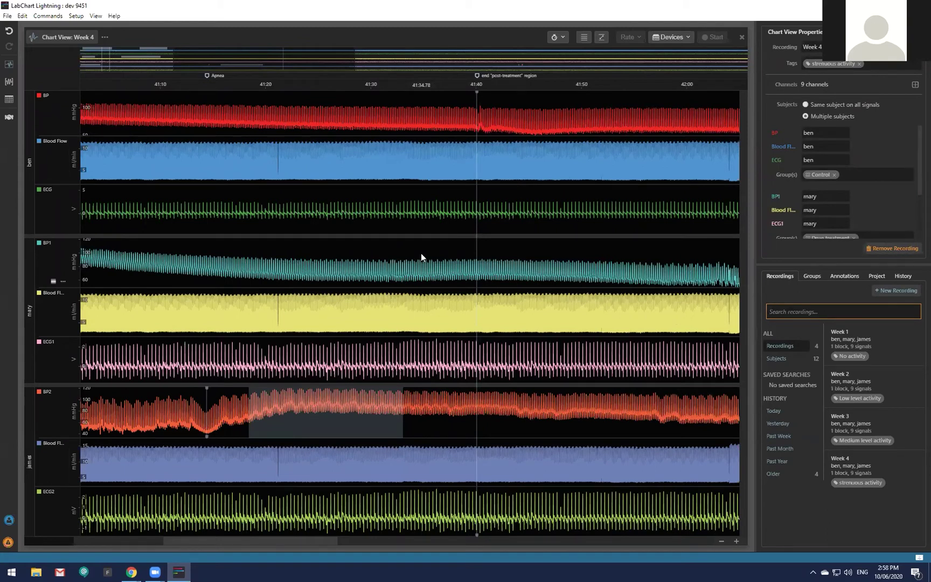
pyautogui.scroll(4, 421, 252)
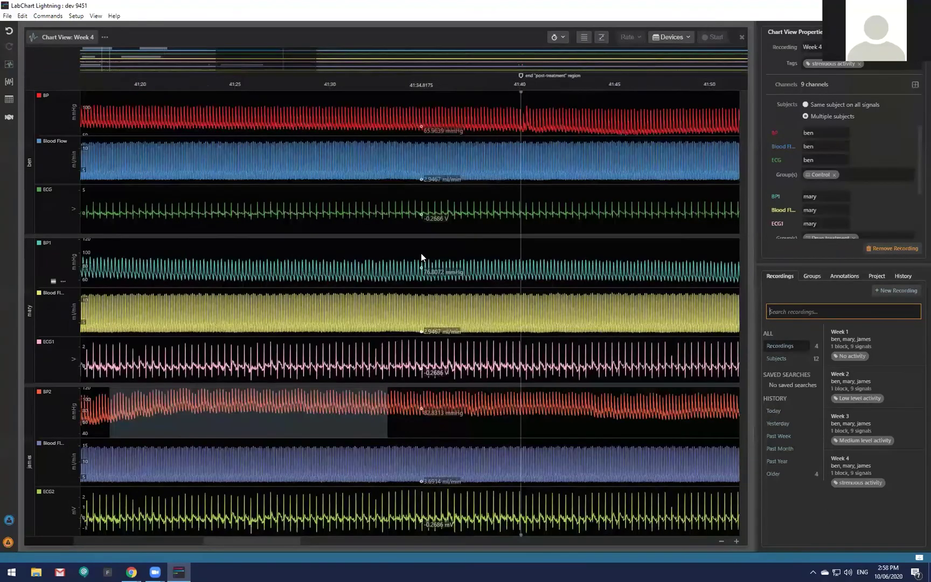
pyautogui.scroll(1, 422, 252)
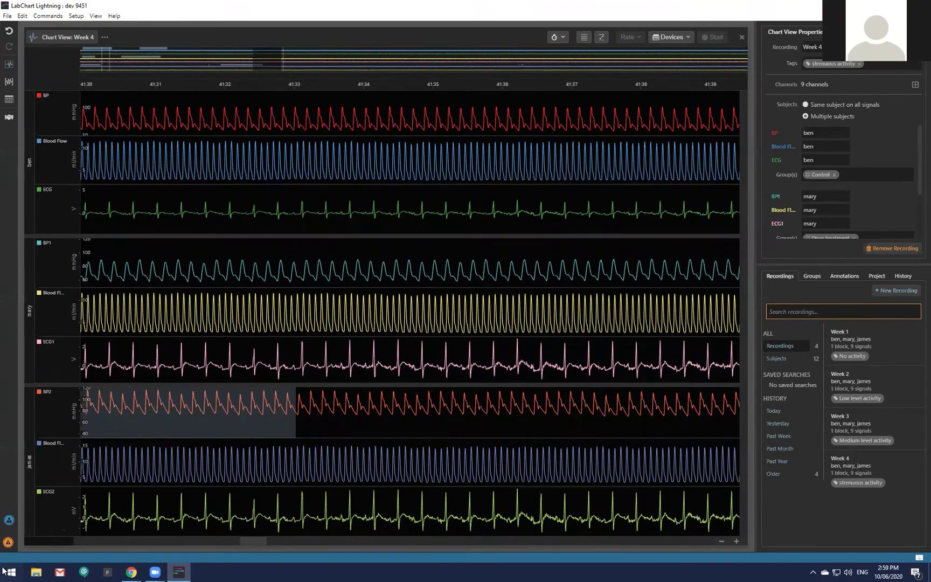
# Zoom the Week 4 time axis in to about 41:30.8–41:32.4.
pyautogui.rightClick(51, 515)
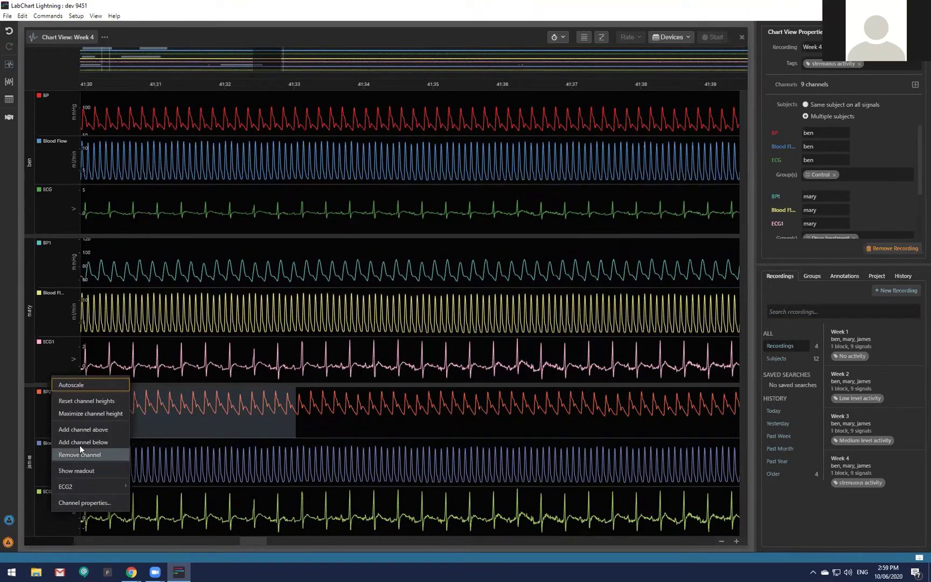
pyautogui.click(882, 92)
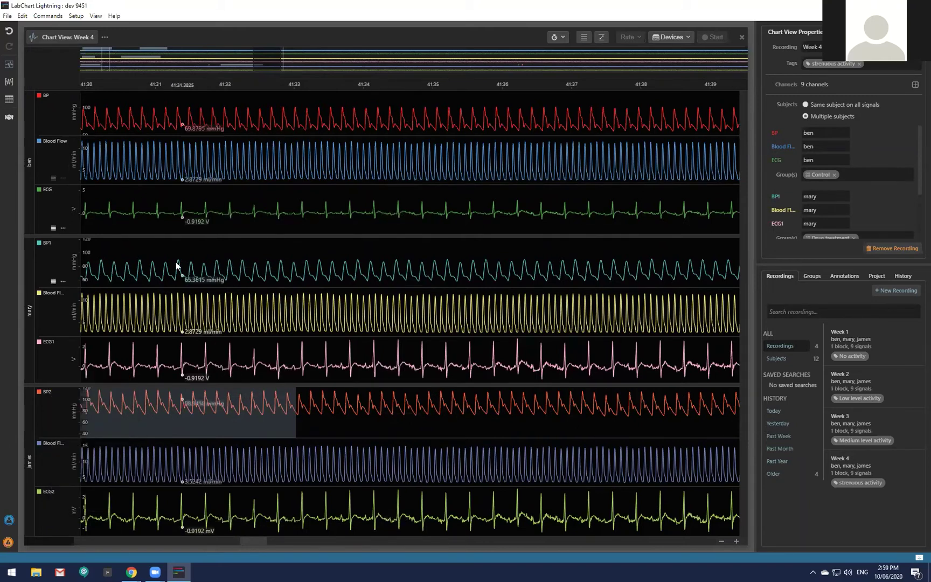
pyautogui.scroll(2, 172, 424)
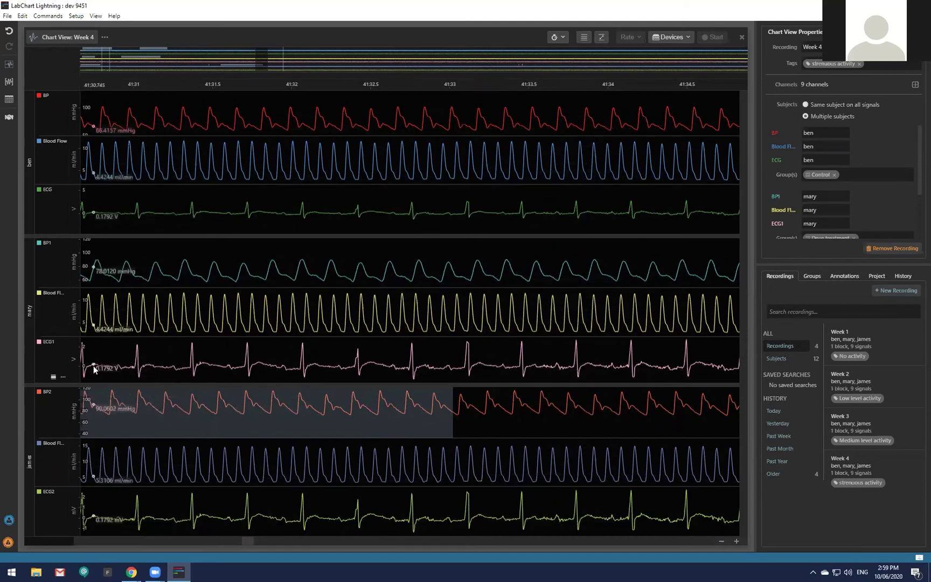
pyautogui.scroll(2, 107, 350)
pyautogui.scroll(1, 108, 350)
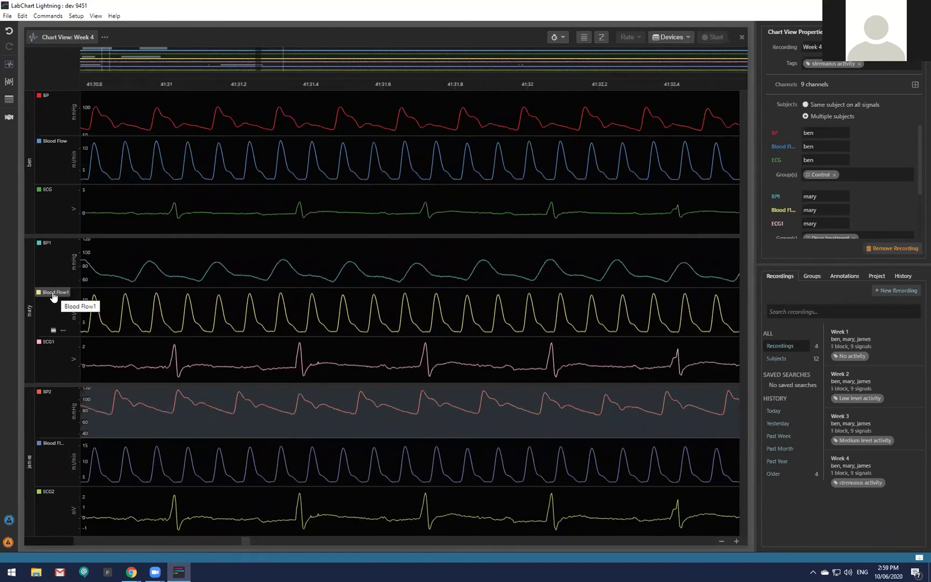
# Drag mary's Blood Flow1 and ECG1 signals into her BP1 channel.
pyautogui.moveTo(53, 297); pyautogui.dragTo(55, 250)
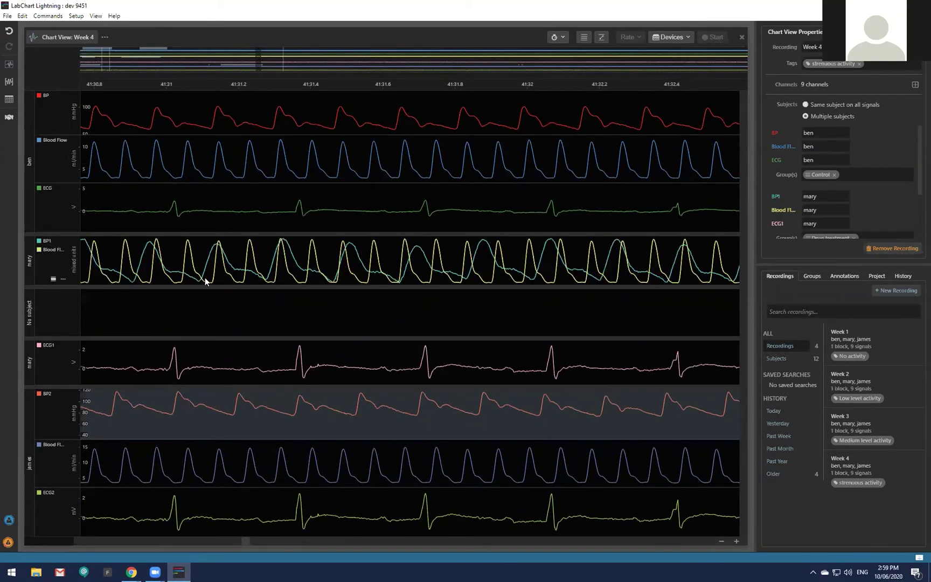
pyautogui.scroll(3, 258, 264)
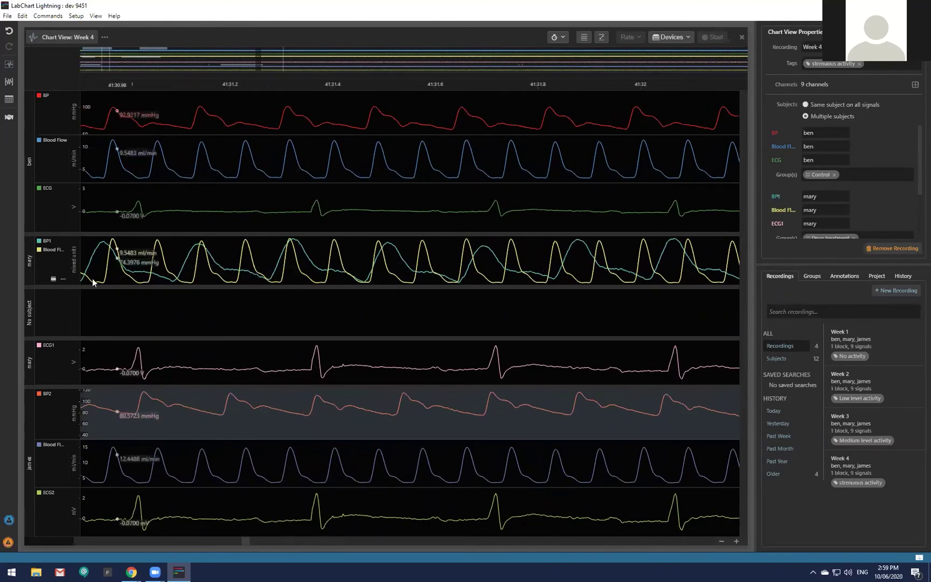
pyautogui.moveTo(48, 346); pyautogui.dragTo(63, 262)
pyautogui.moveTo(200, 262); pyautogui.dragTo(201, 261)
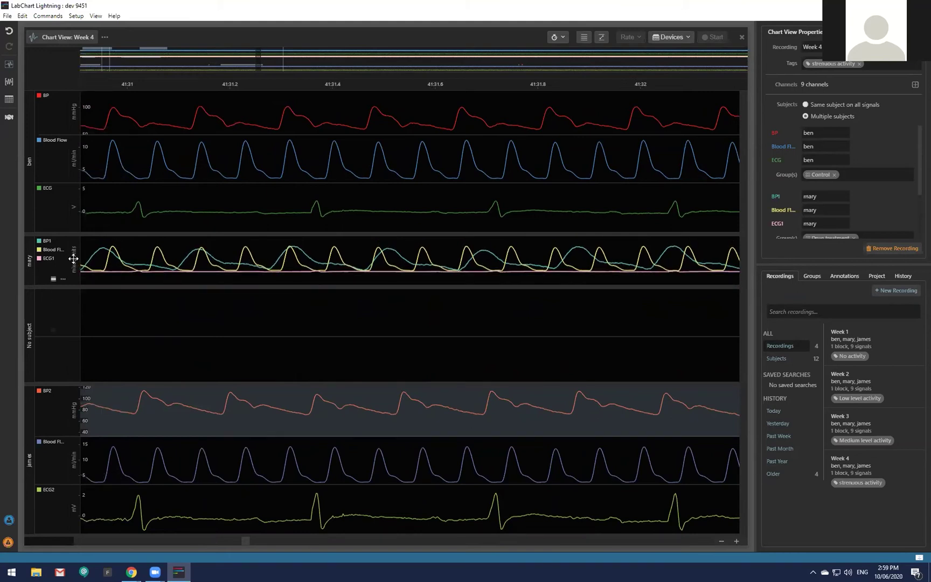
pyautogui.scroll(3, 73, 258)
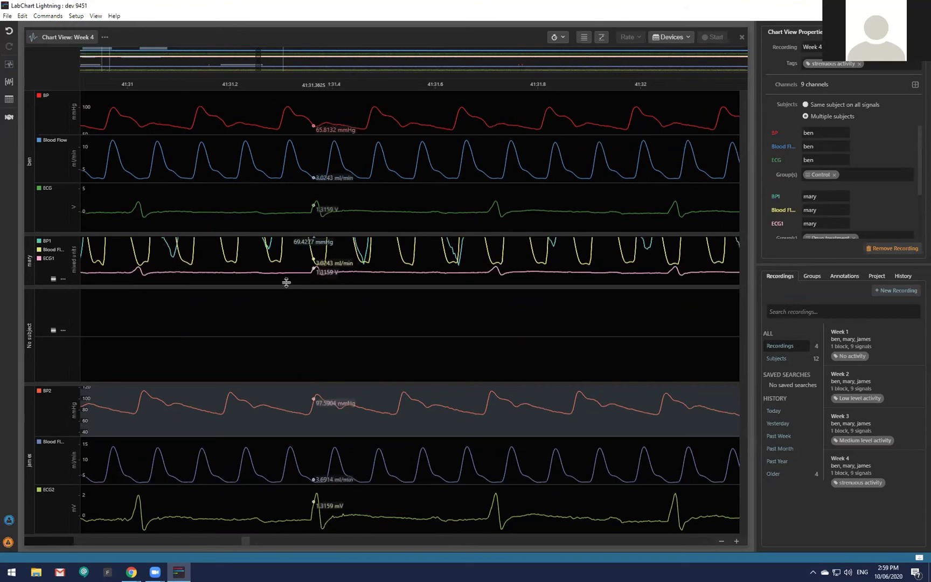
# Enlarge mary's combined channel to fill the chart and autoscale its overlaid traces.
pyautogui.click(53, 279)
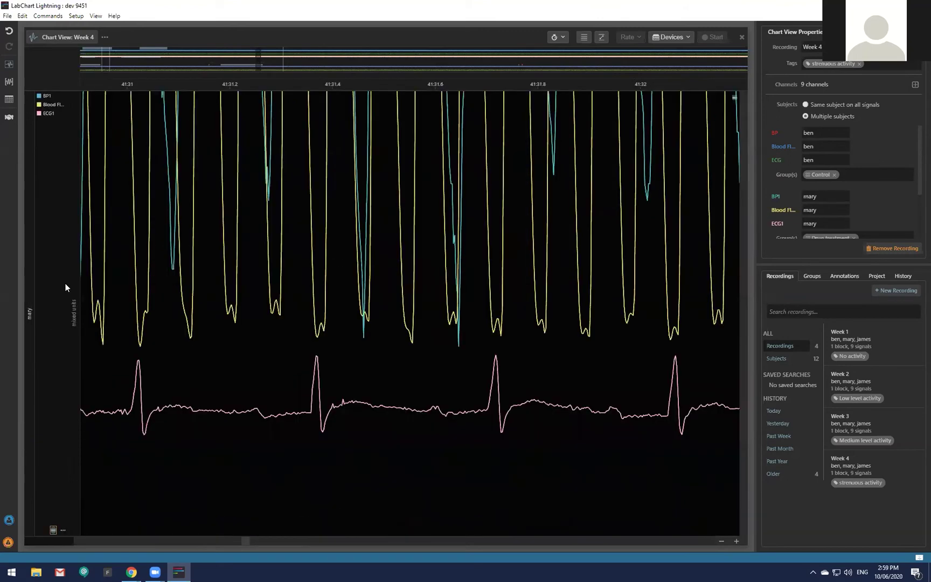
pyautogui.click(602, 42)
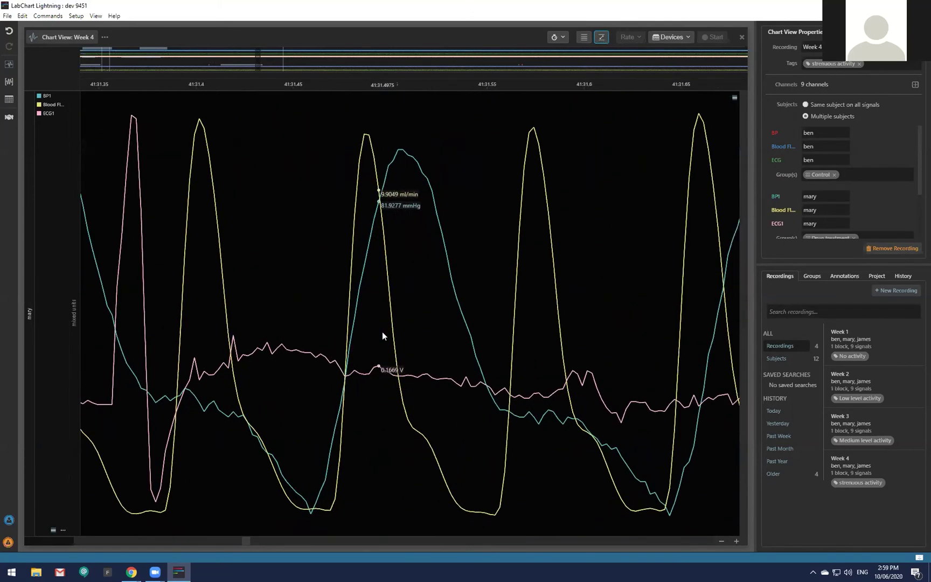
pyautogui.scroll(-1, 382, 332)
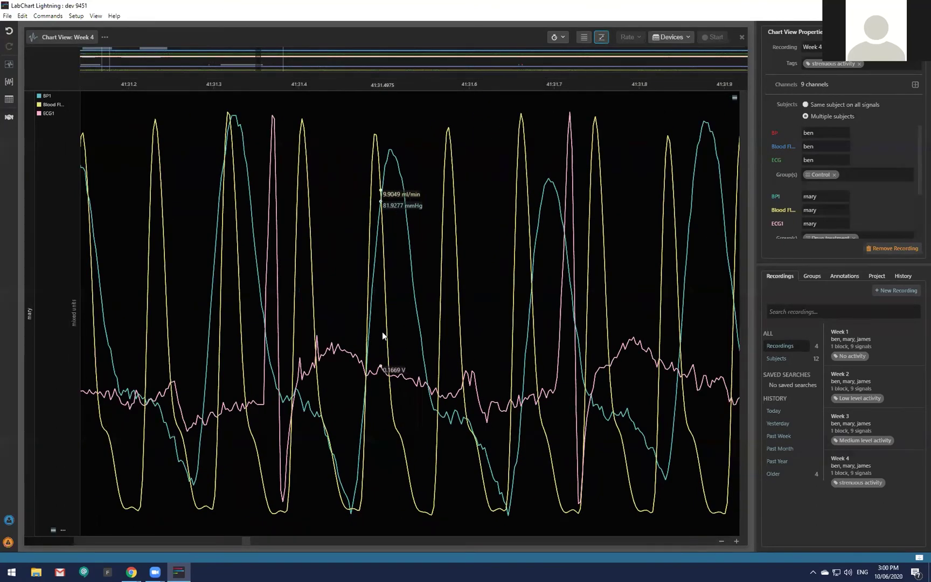
pyautogui.scroll(1, 356, 347)
pyautogui.scroll(1, 355, 347)
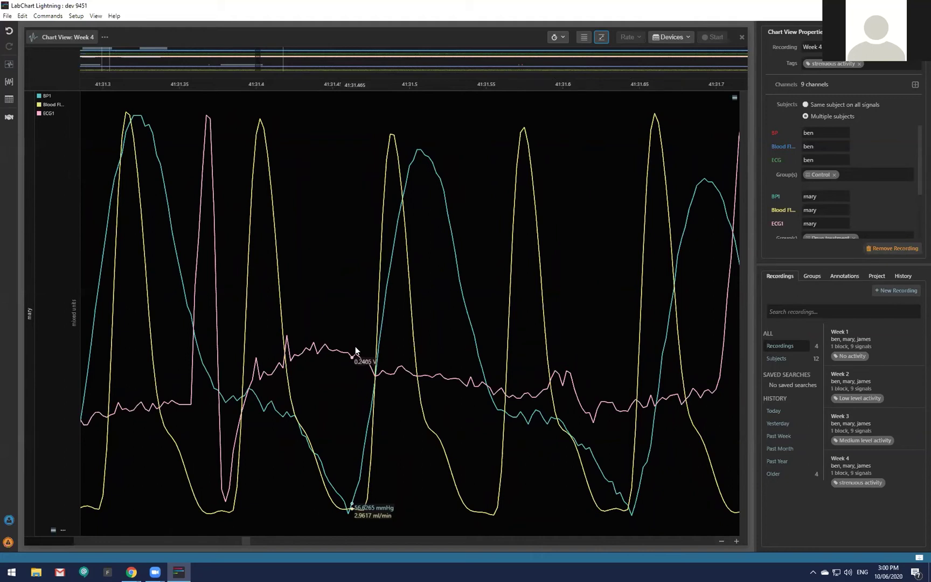
pyautogui.scroll(-3, 355, 350)
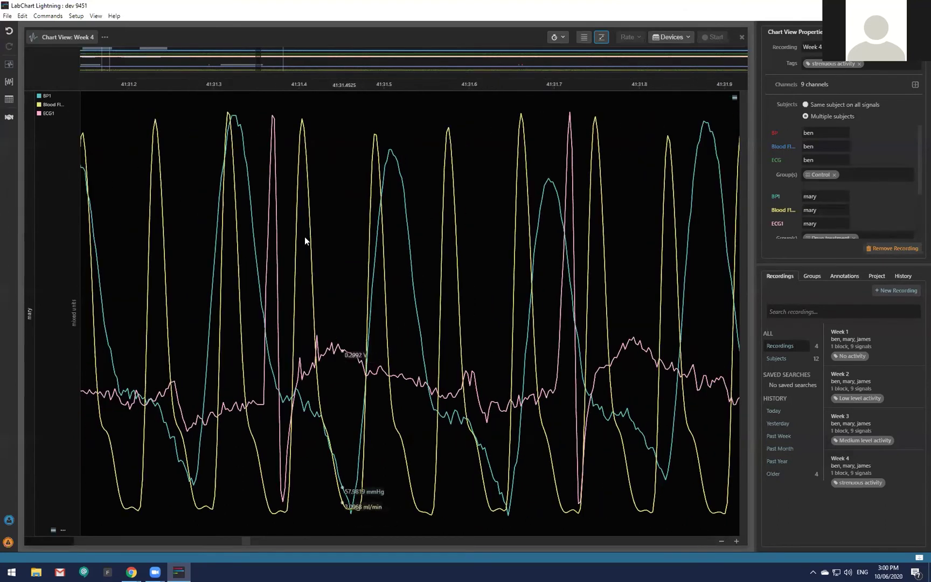
# Restore all channels and move mary's ECG1 signal into the empty No subject channel.
pyautogui.doubleClick(276, 448)
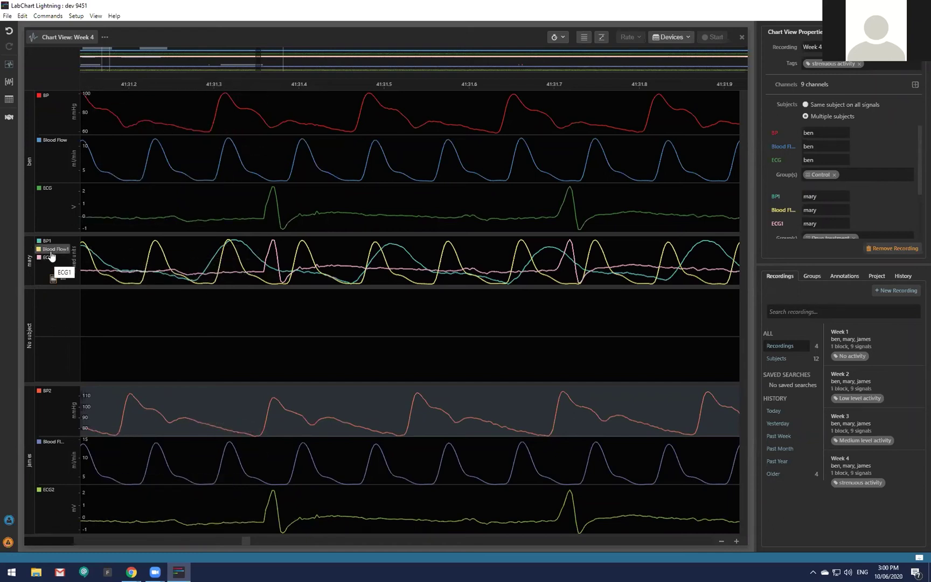
pyautogui.moveTo(51, 261); pyautogui.dragTo(54, 312)
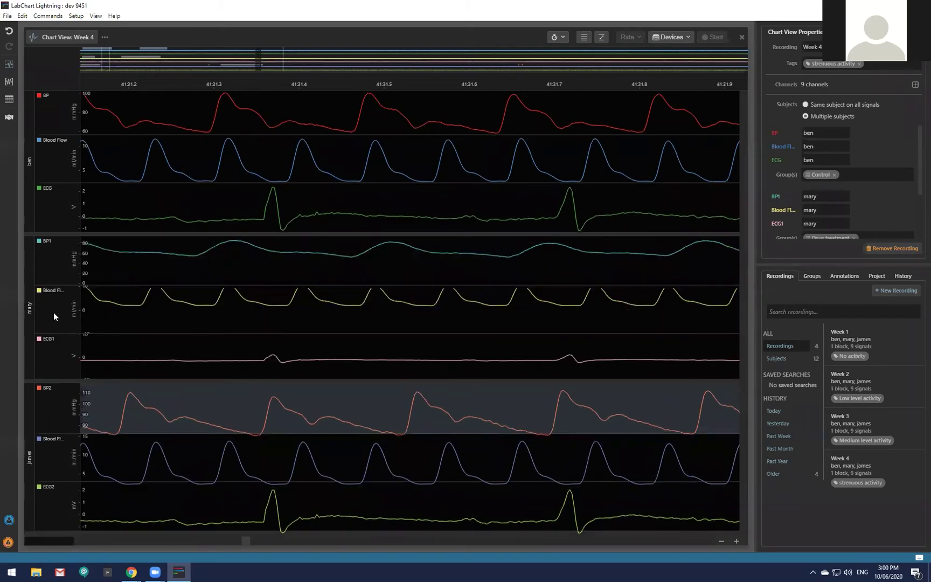
# Autoscale mary's separated traces and pan the chart between 41:56 and 44:00.
pyautogui.click(602, 38)
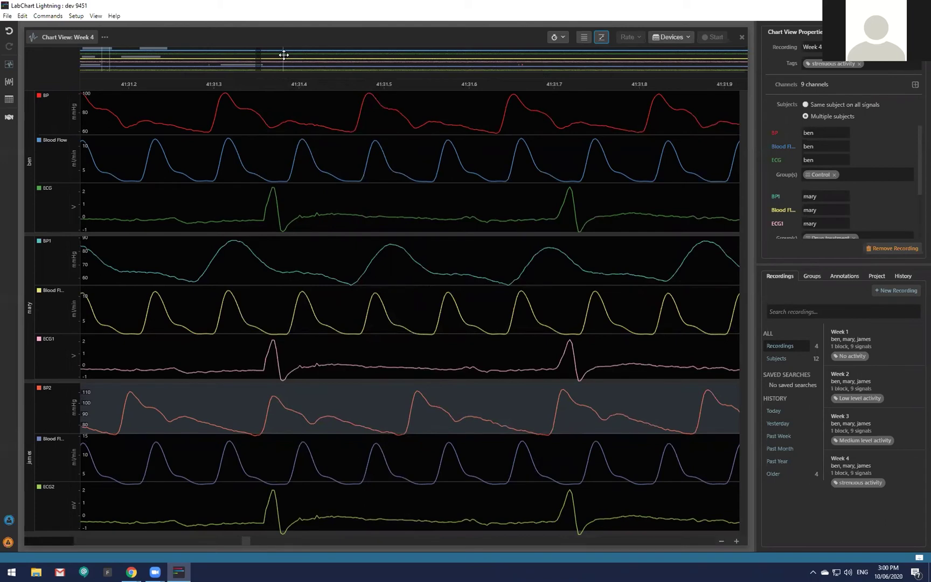
pyautogui.click(330, 61)
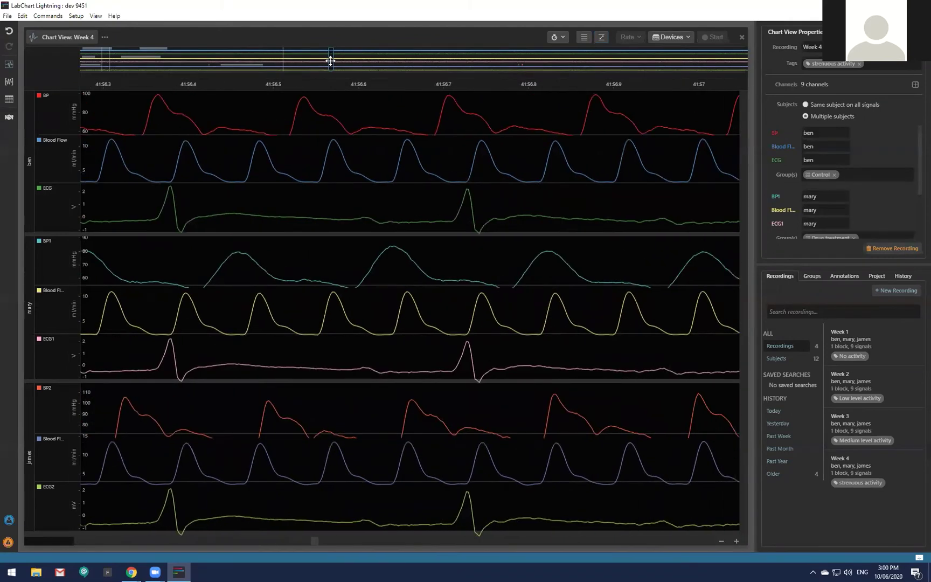
pyautogui.click(693, 62)
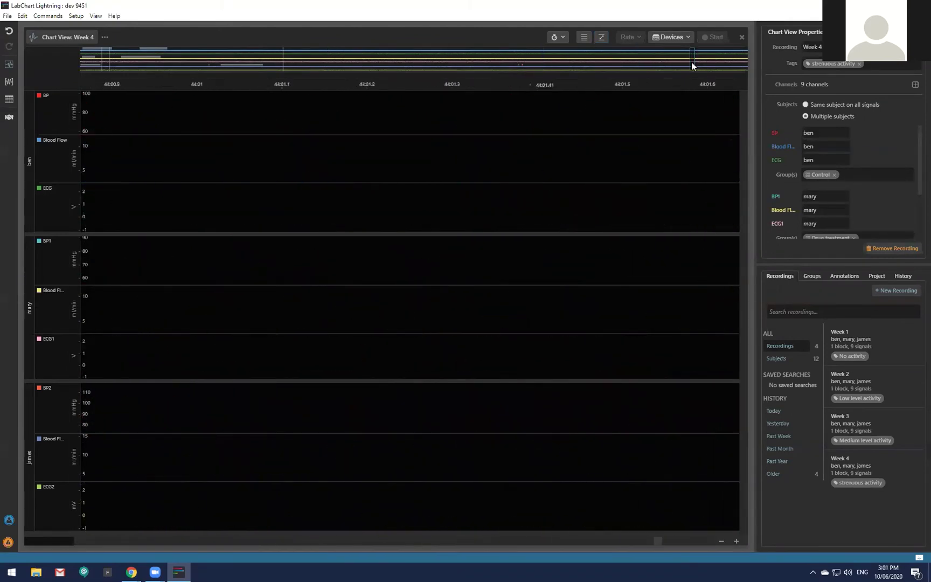
pyautogui.moveTo(693, 63); pyautogui.dragTo(418, 60)
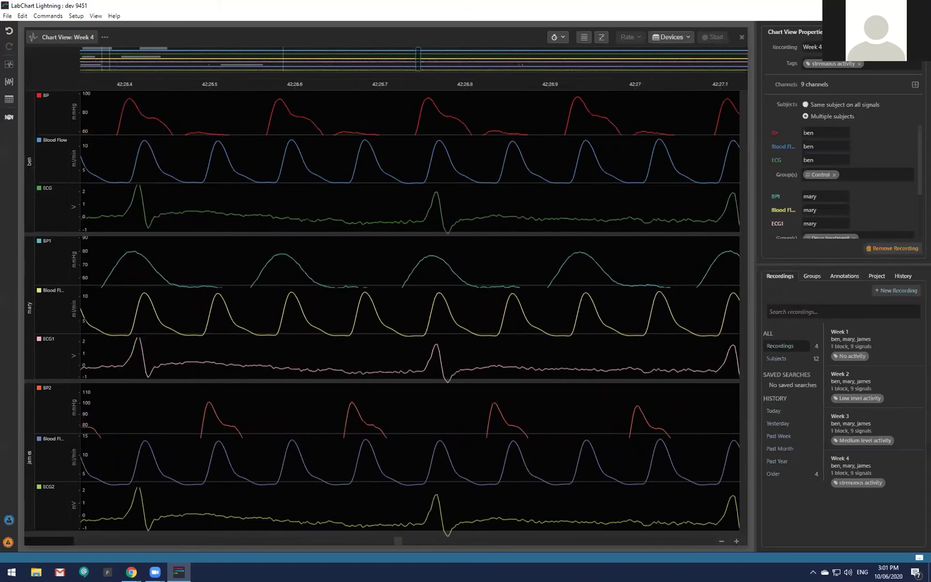
# Move the chart to around 41:56 and zoom in to a few heartbeats.
pyautogui.click(172, 56)
pyautogui.click(299, 62)
pyautogui.click(330, 63)
pyautogui.scroll(-2, 363, 235)
pyautogui.scroll(2, 363, 235)
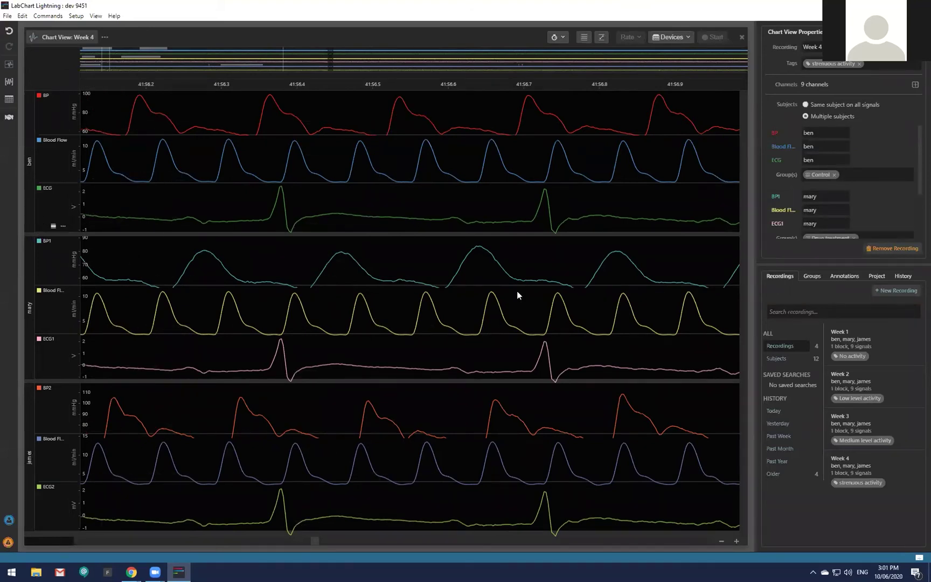
# Try zooming the time axis out and back in with the −/+ buttons.
pyautogui.click(722, 542)
pyautogui.click(736, 543)
pyautogui.click(722, 543)
pyautogui.click(736, 542)
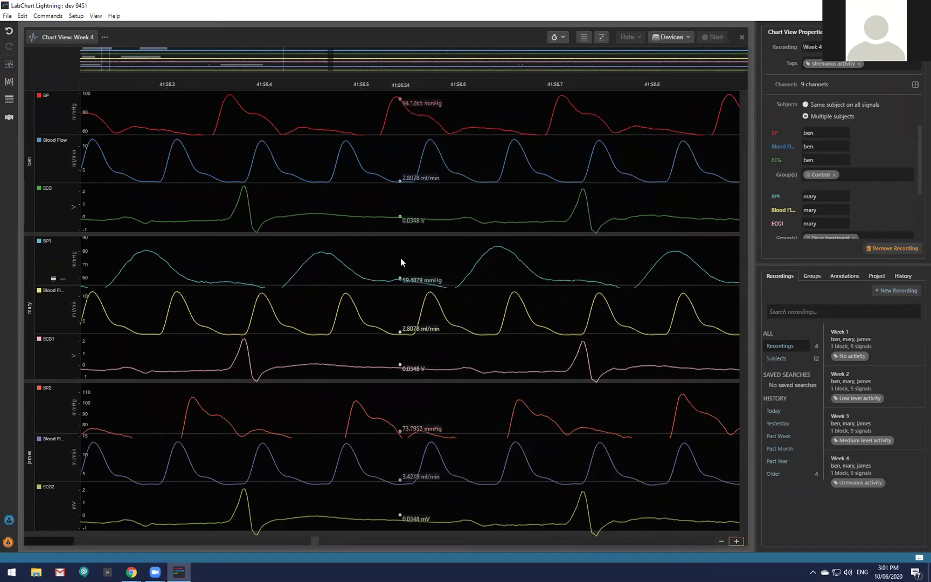
# Rescale the chart and ECG axis, widening the view to about 41:45–43:10.
pyautogui.scroll(-4, 401, 262)
pyautogui.scroll(3, 401, 262)
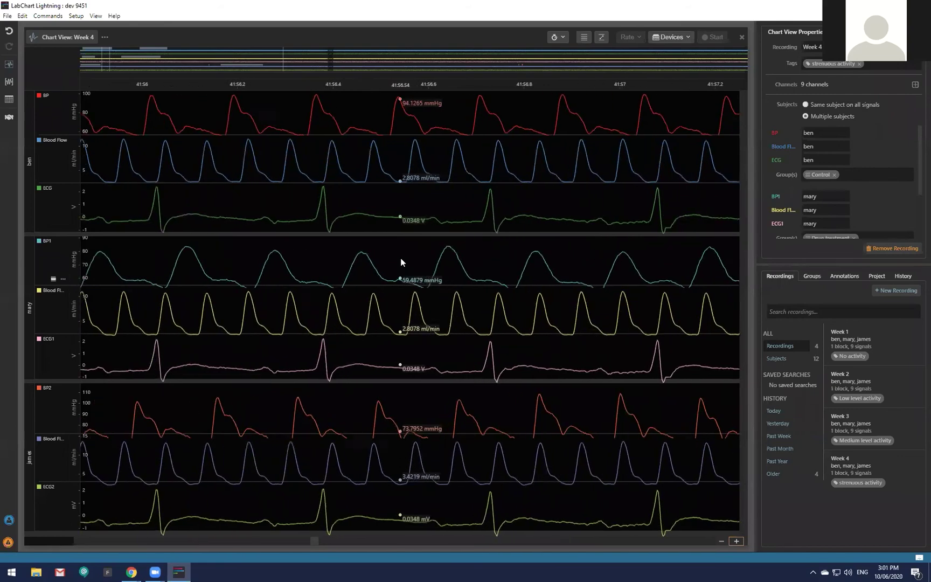
pyautogui.scroll(-4, 401, 262)
pyautogui.scroll(2, 401, 262)
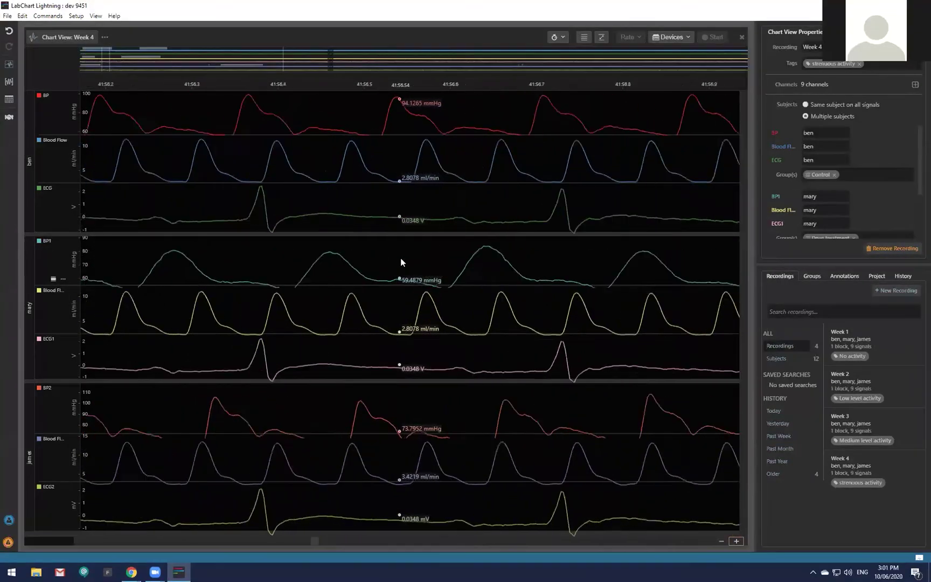
pyautogui.scroll(-6, 401, 262)
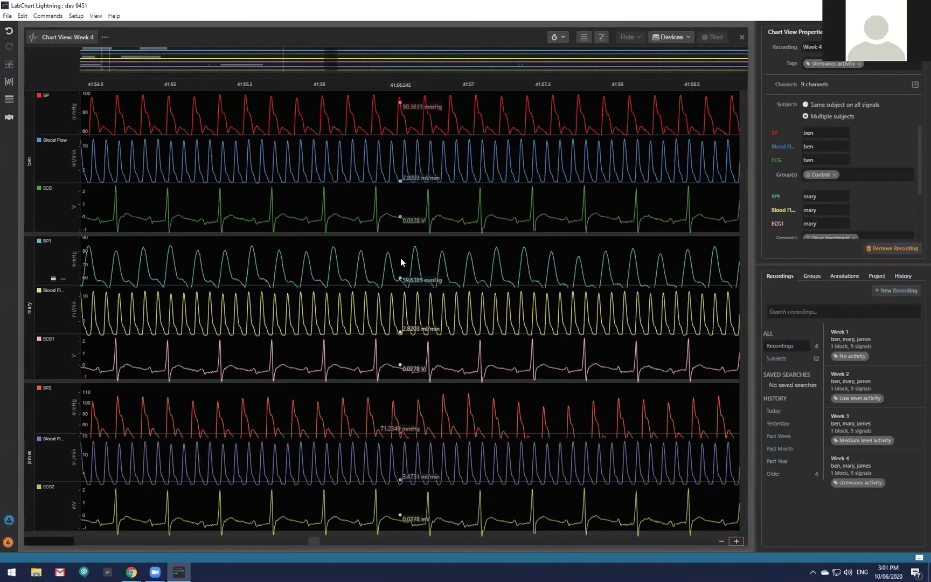
pyautogui.scroll(-6, 401, 259)
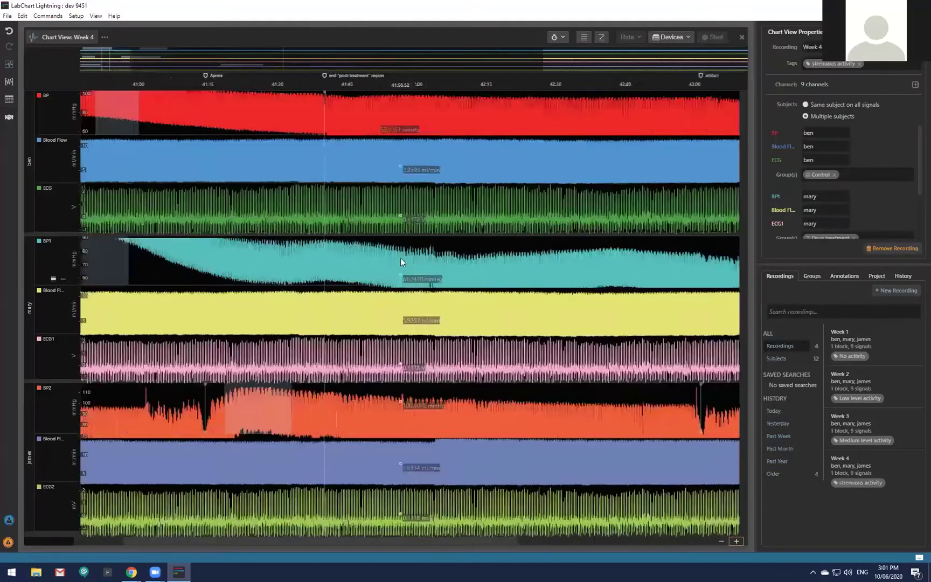
pyautogui.scroll(3, 400, 257)
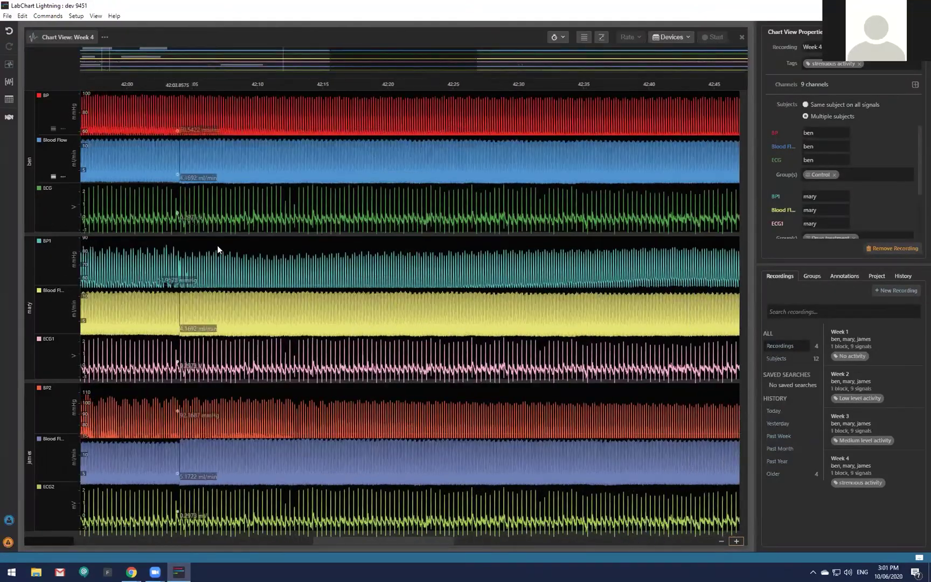
pyautogui.scroll(5, 74, 211)
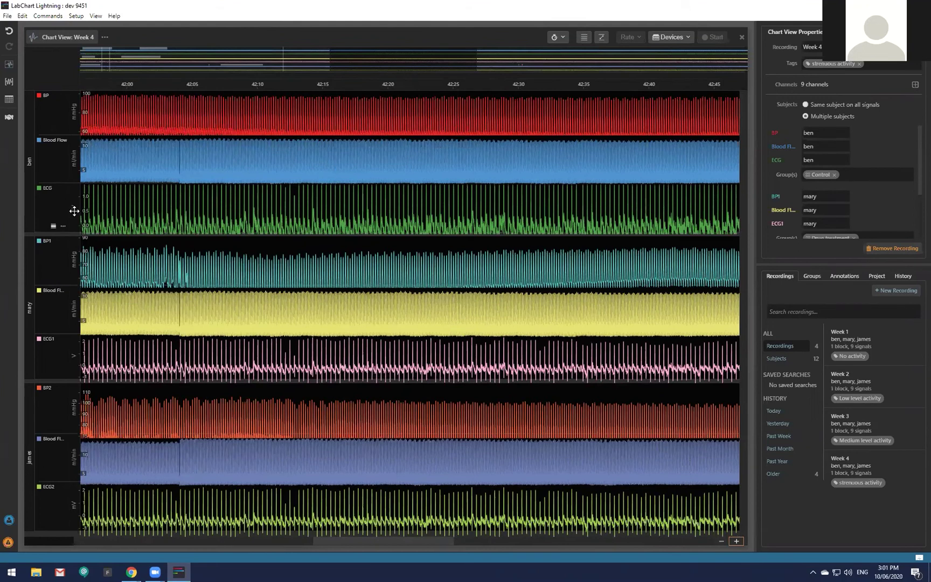
pyautogui.scroll(-6, 74, 211)
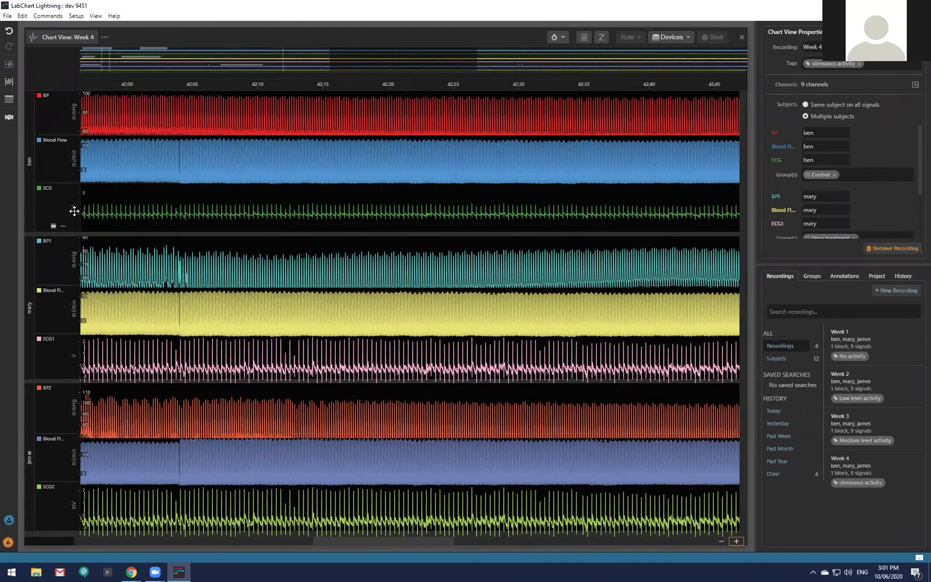
pyautogui.scroll(2, 73, 212)
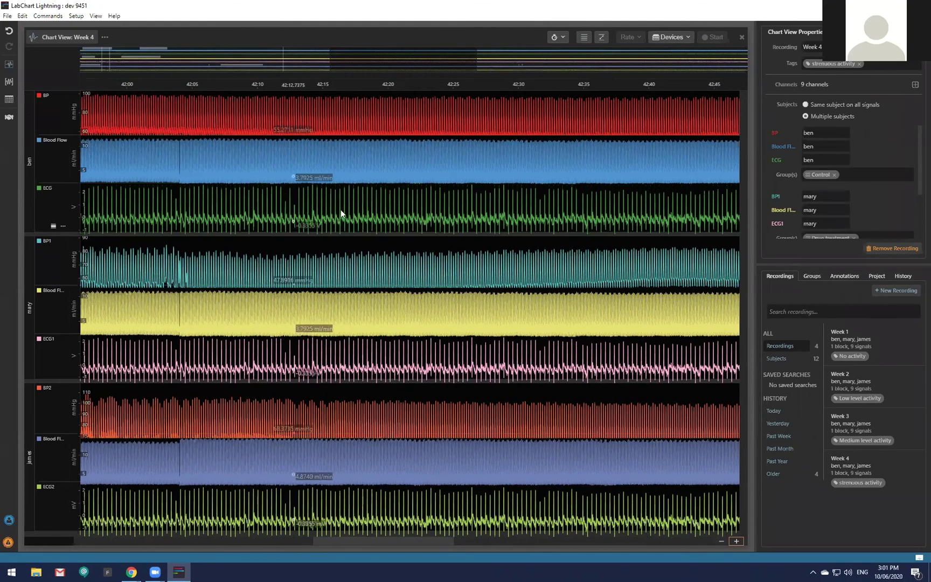
pyautogui.scroll(3, 353, 208)
pyautogui.scroll(-5, 353, 208)
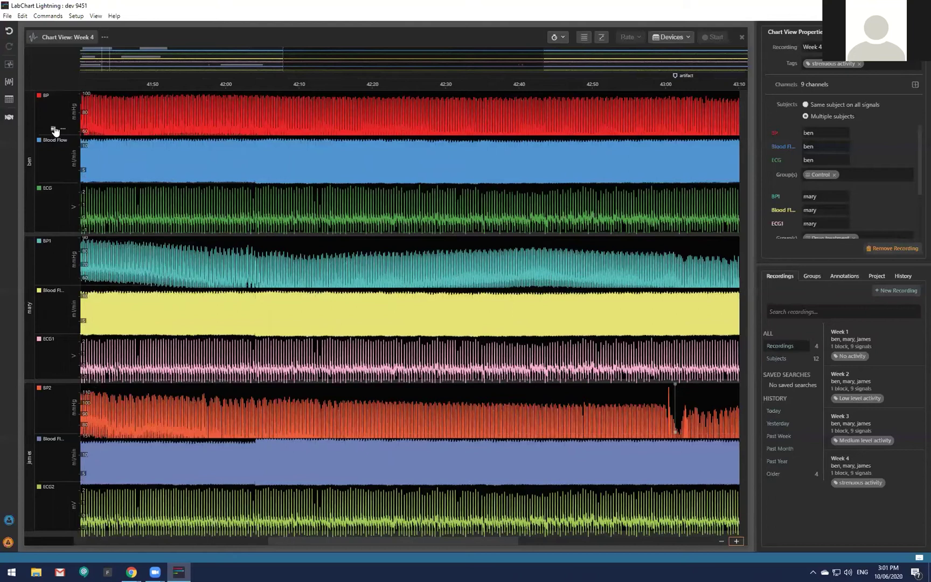
# Maximise ben's BP channel, zoom into its beats, then restore all nine channels at 42:24–42:26.
pyautogui.click(53, 128)
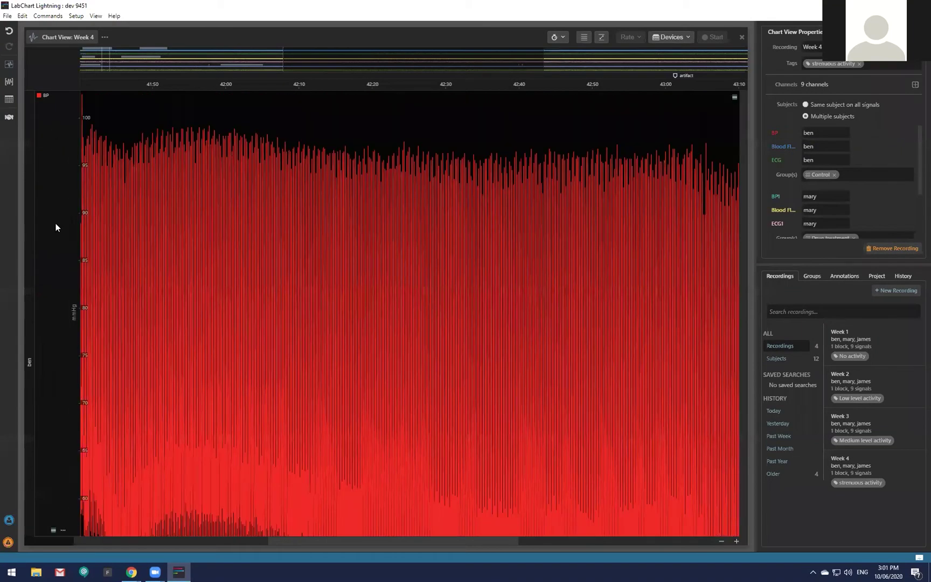
pyautogui.scroll(-3, 70, 329)
pyautogui.scroll(2, 409, 351)
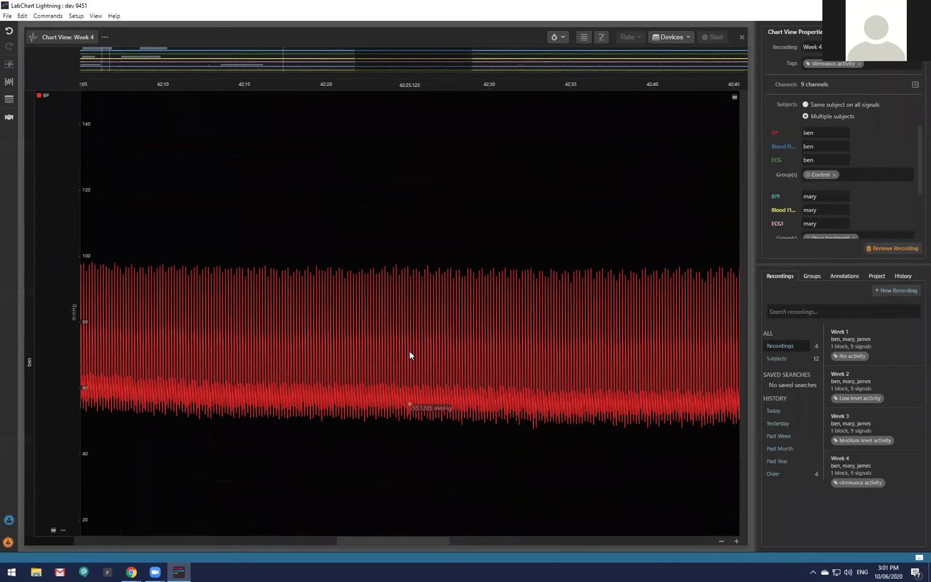
pyautogui.scroll(5, 409, 351)
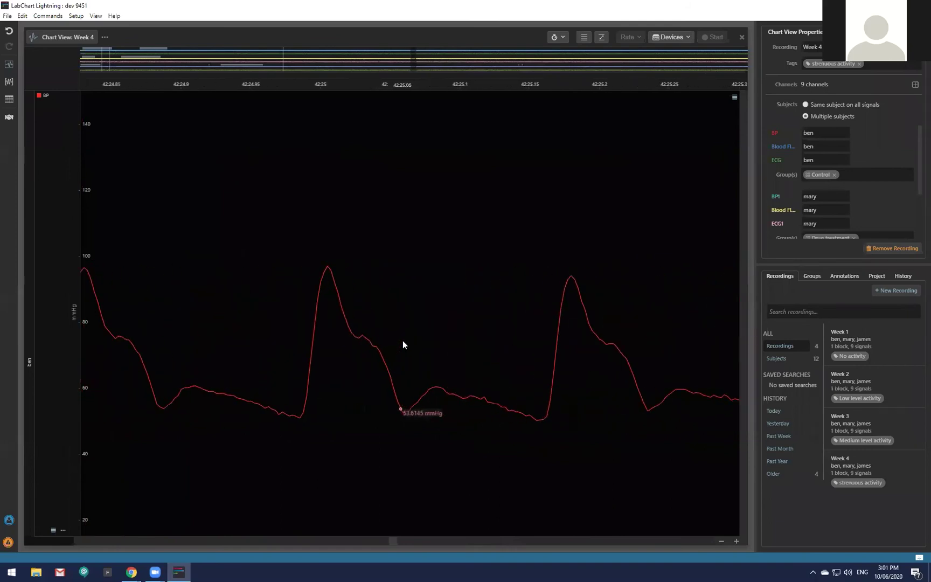
pyautogui.scroll(-5, 403, 344)
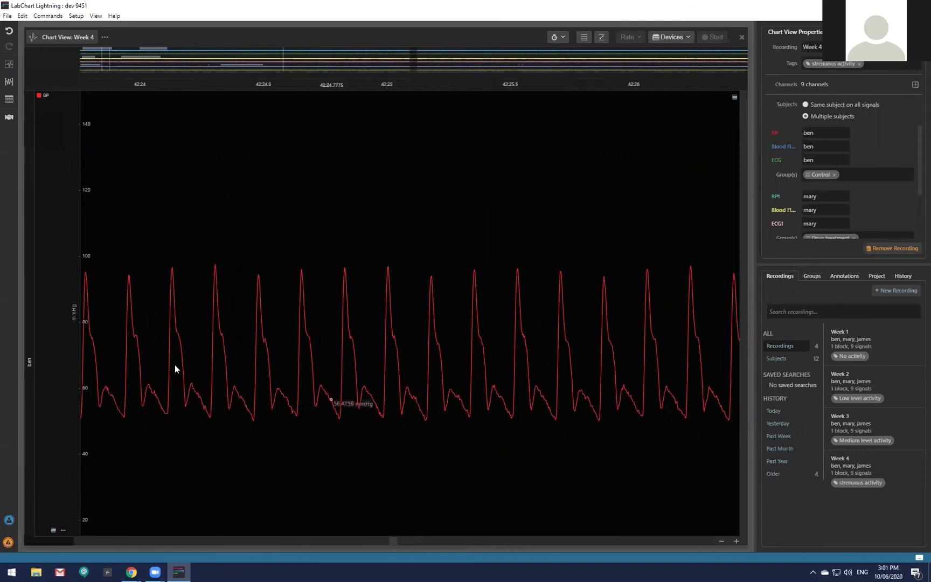
pyautogui.click(53, 530)
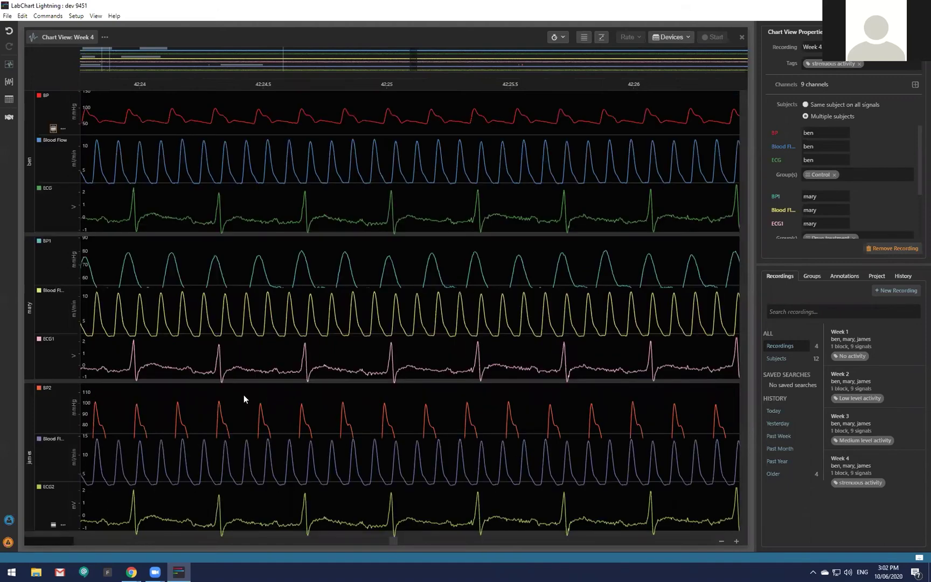
# Autoscale every channel's vertical axis, then browse the File menu.
pyautogui.click(601, 38)
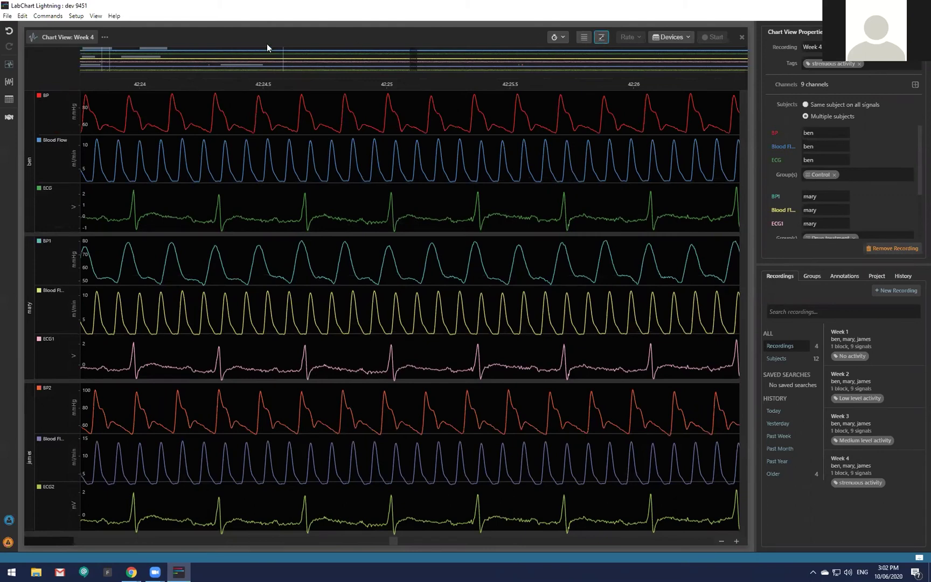
pyautogui.click(8, 16)
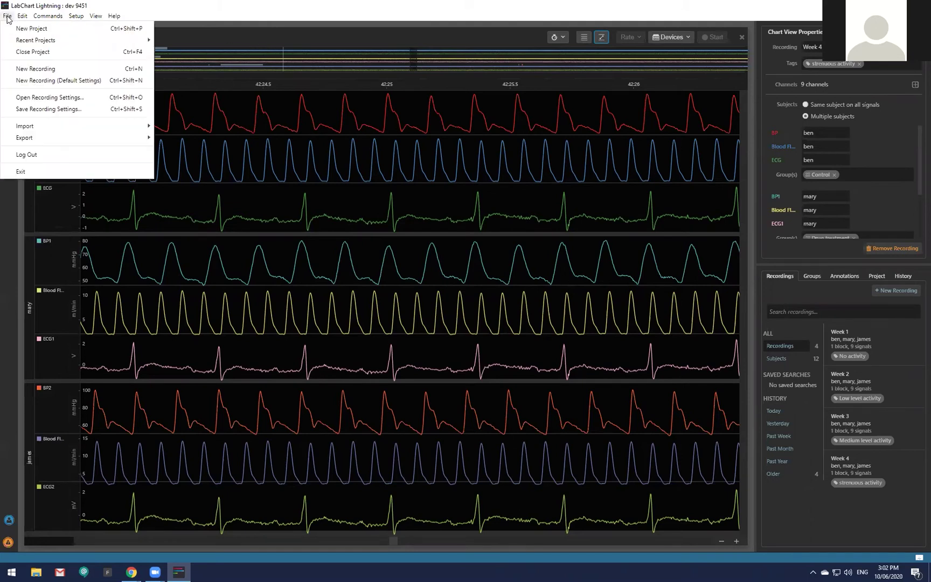
pyautogui.moveTo(24, 19)
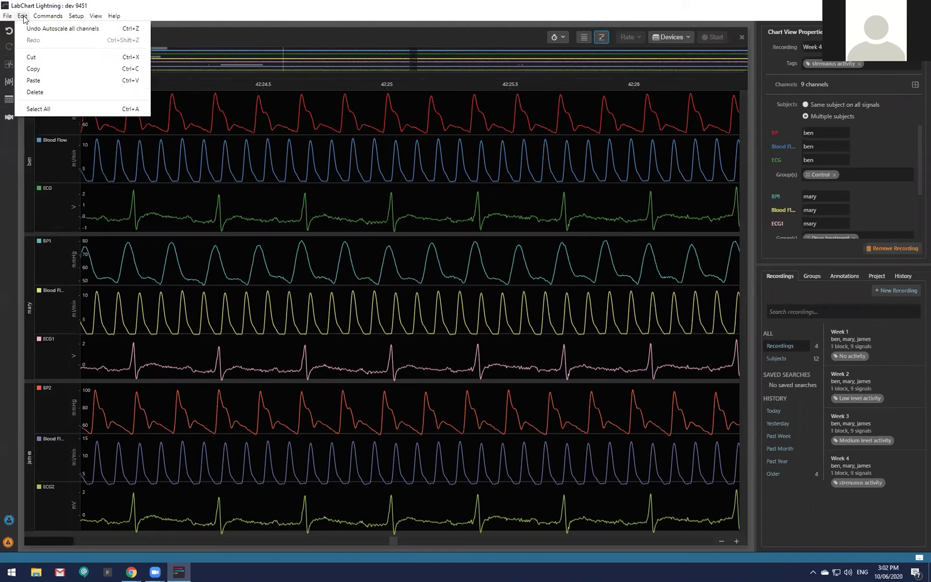
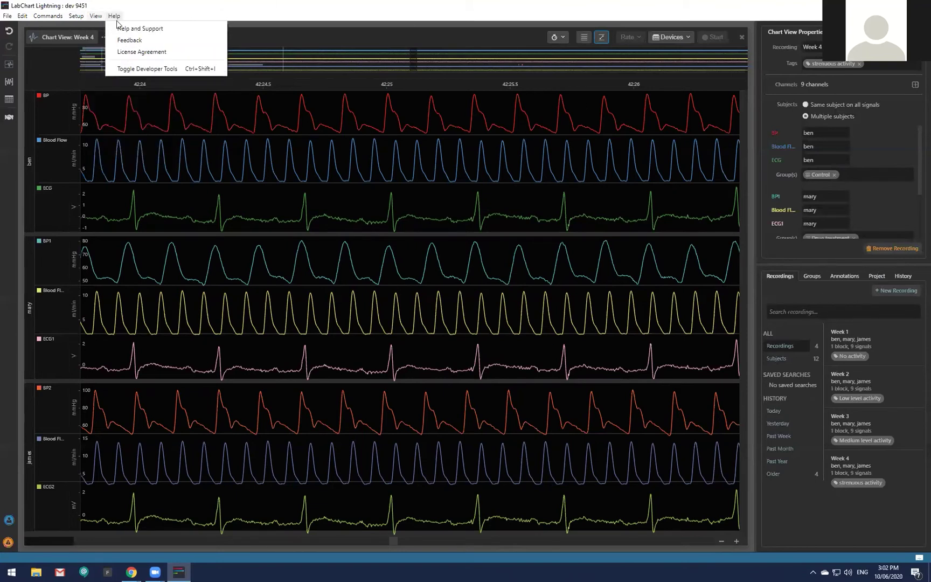
# Add a PowerLab 26T recording device, which supplies 4 signals at 1 kHz.
pyautogui.click(287, 15)
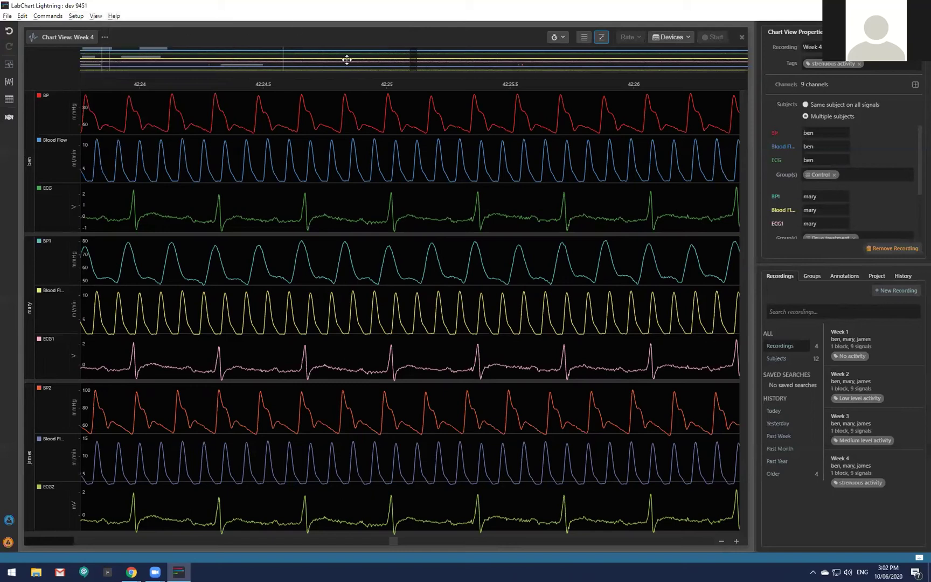
pyautogui.click(689, 40)
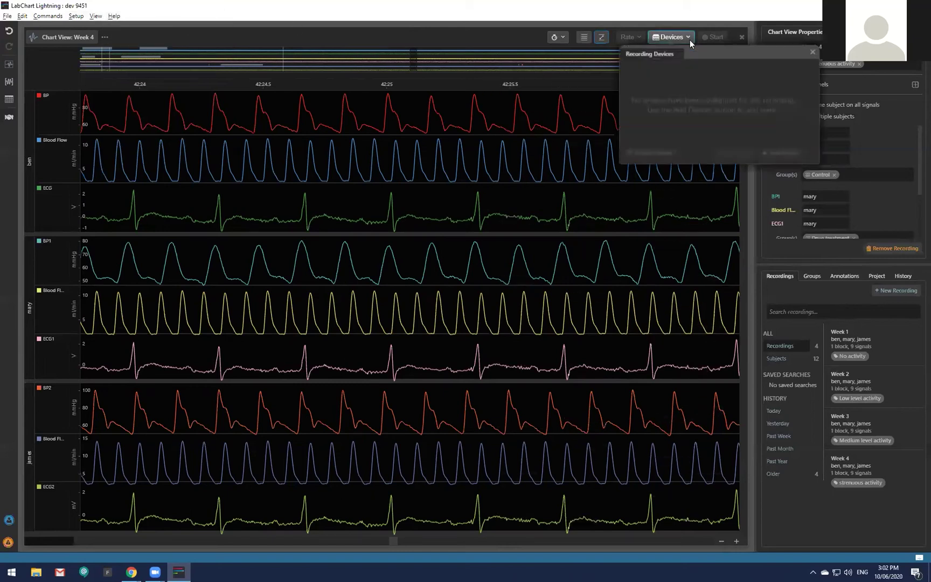
pyautogui.click(785, 158)
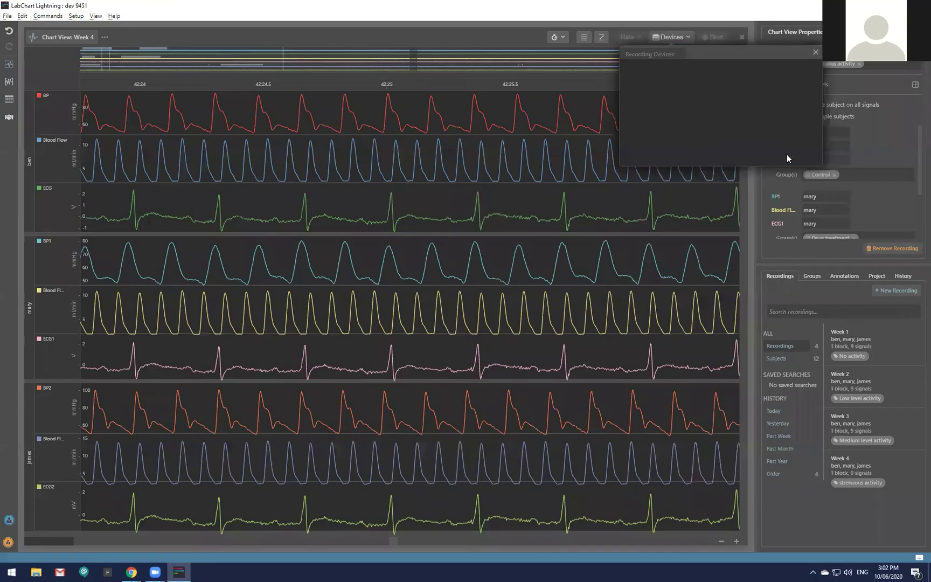
pyautogui.click(708, 100)
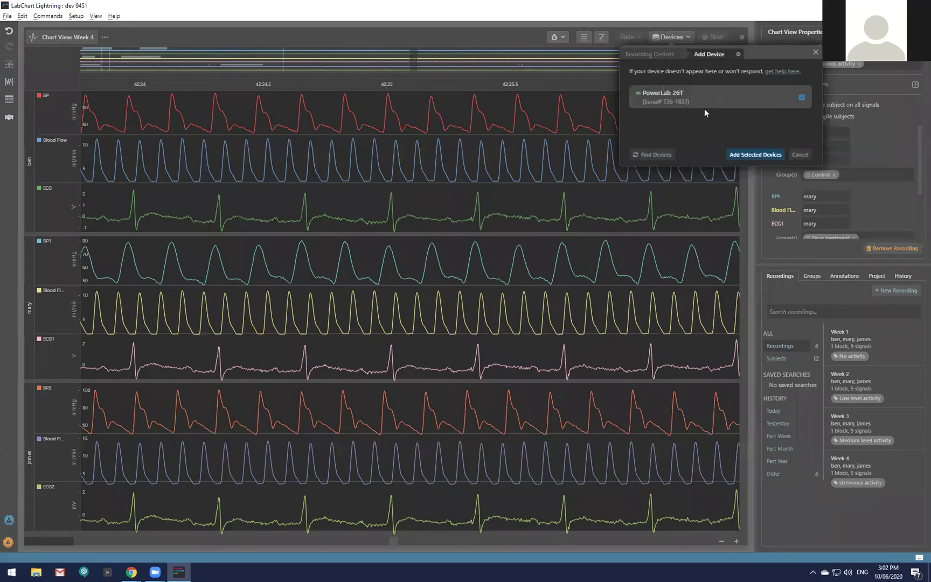
pyautogui.click(766, 155)
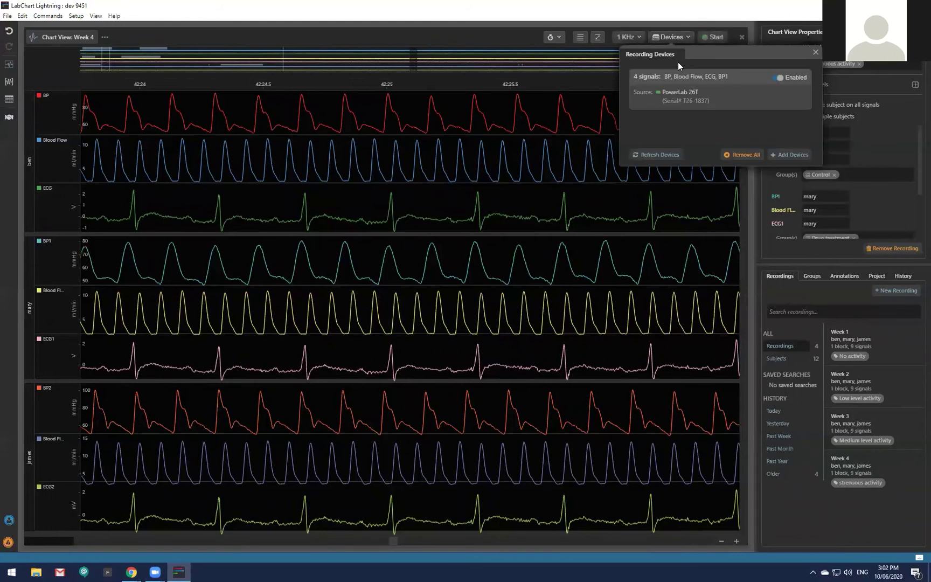
pyautogui.click(517, 38)
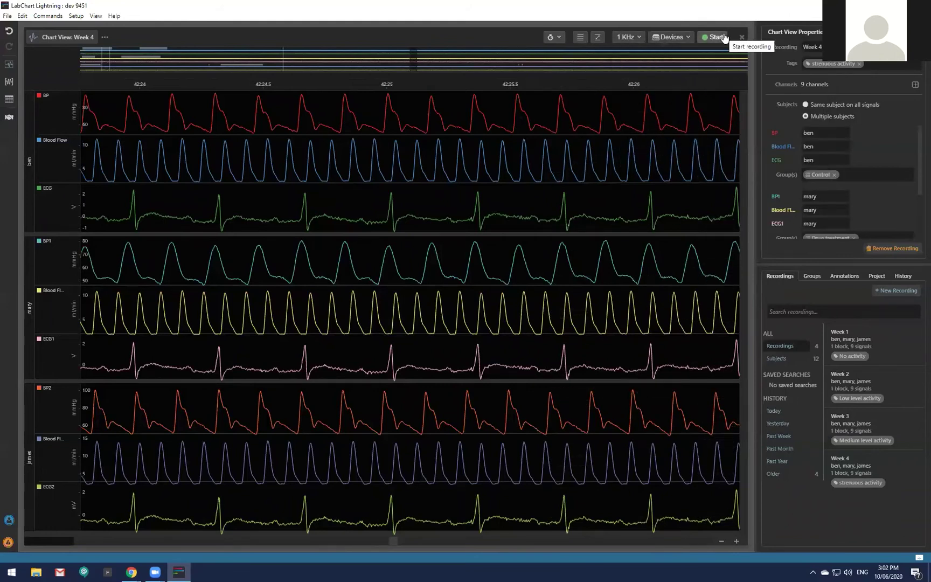
# Zoom the Week 4 time axis to about a one-second stretch of the traces.
pyautogui.scroll(4, 474, 191)
pyautogui.scroll(-4, 473, 191)
pyautogui.scroll(4, 473, 191)
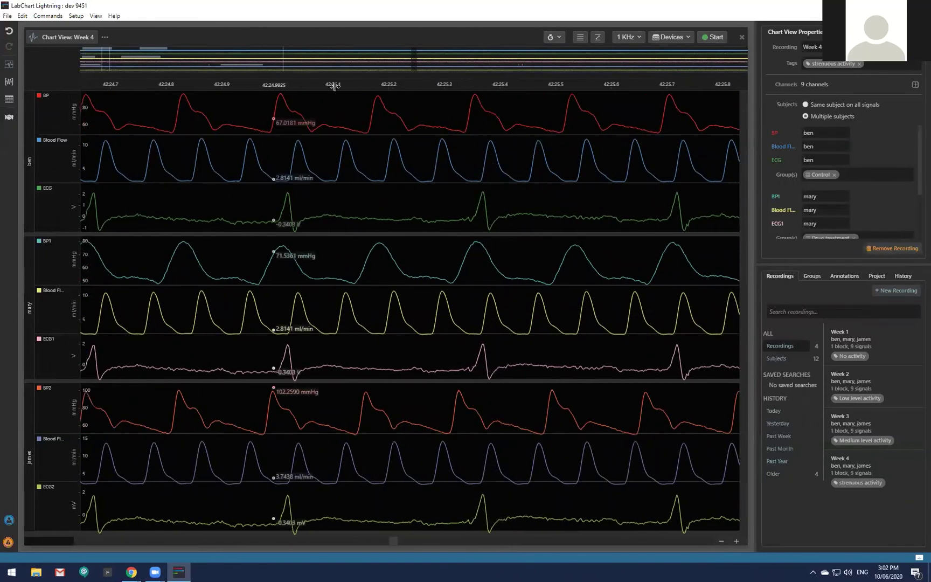
pyautogui.scroll(-2, 534, 226)
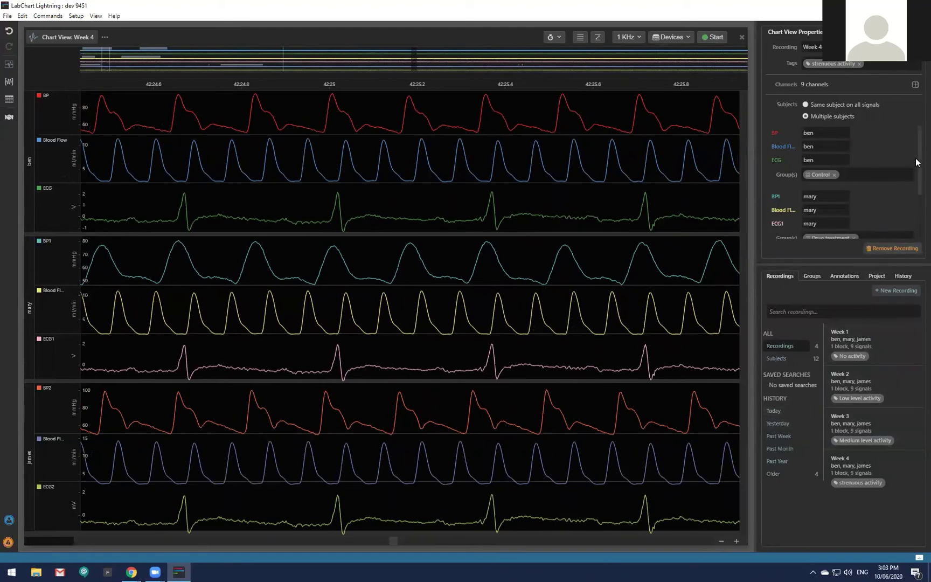
pyautogui.moveTo(916, 151); pyautogui.dragTo(916, 128)
# Select the Week 4 recording and scroll its subject list to review the three subjects' groups.
pyautogui.click(830, 47)
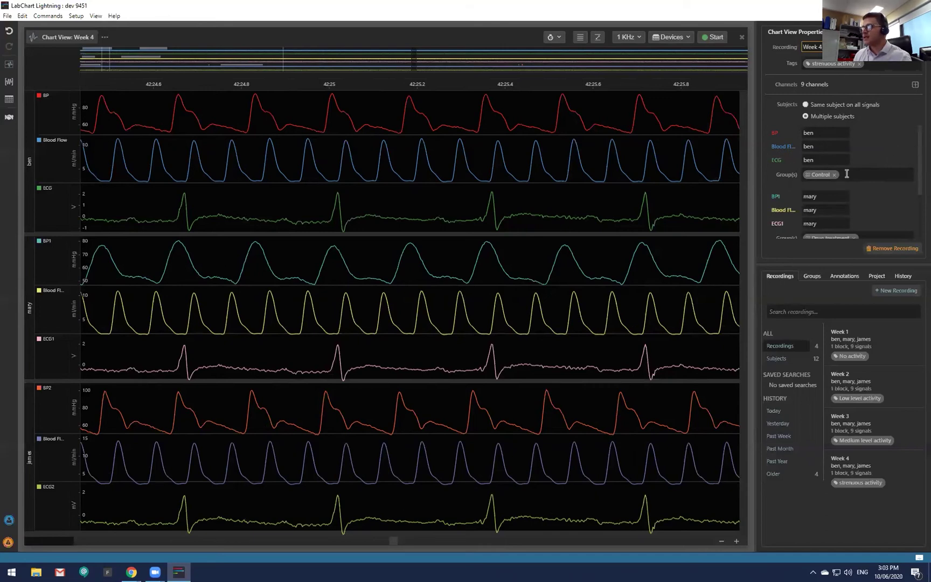
pyautogui.moveTo(916, 160); pyautogui.dragTo(916, 189)
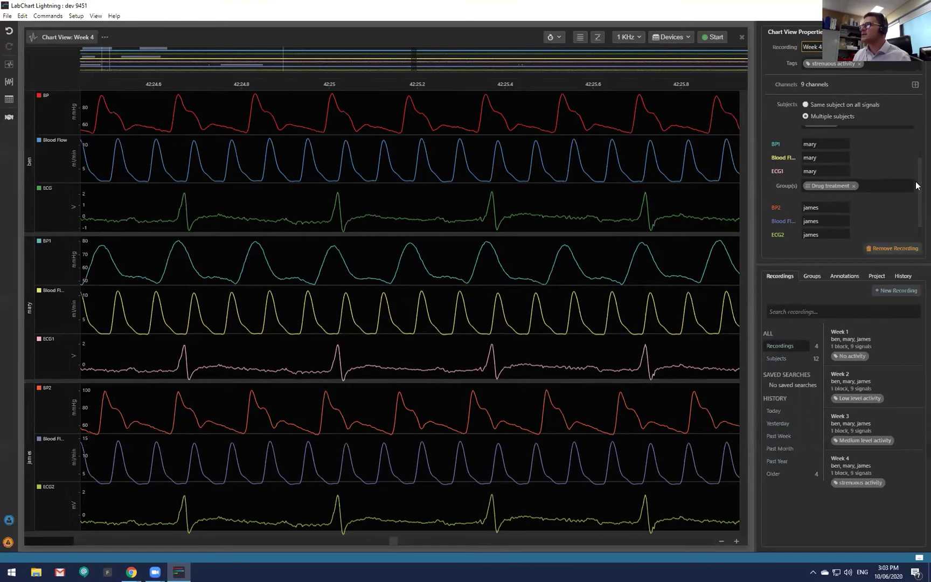
pyautogui.scroll(-1, 915, 181)
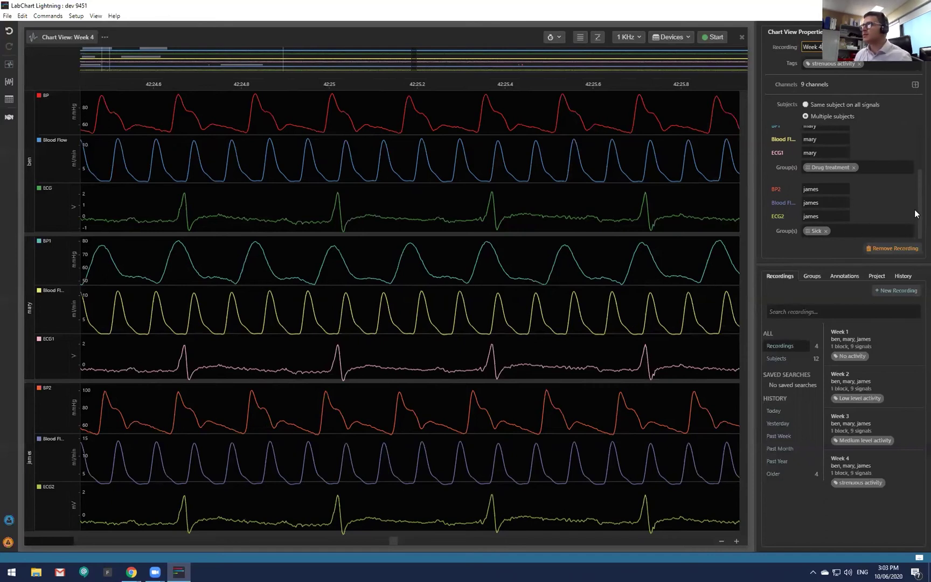
pyautogui.scroll(3, 916, 200)
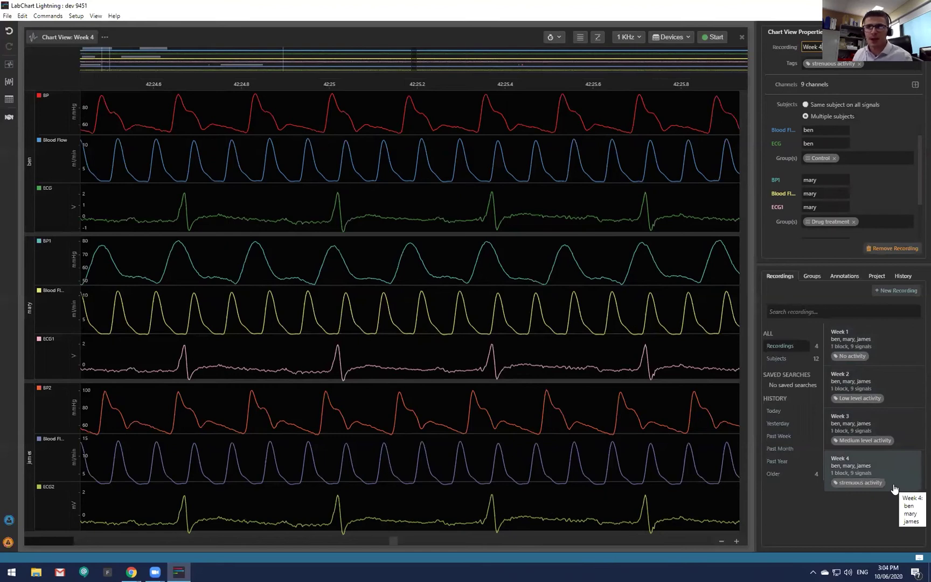
# Compare the Week 2, Week 3, Week 1 and Week 4 recordings in the chart.
pyautogui.click(893, 384)
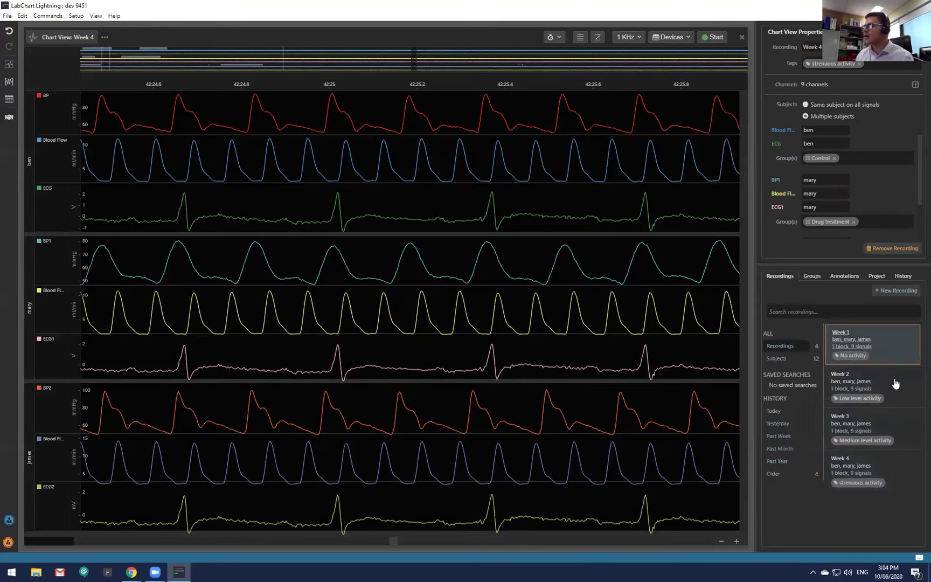
pyautogui.click(895, 428)
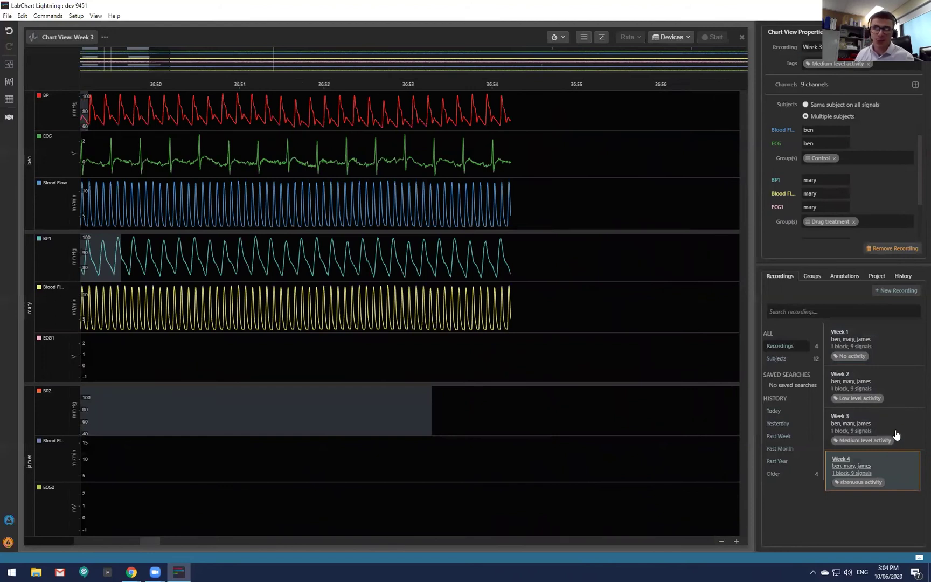
pyautogui.click(896, 401)
pyautogui.click(895, 354)
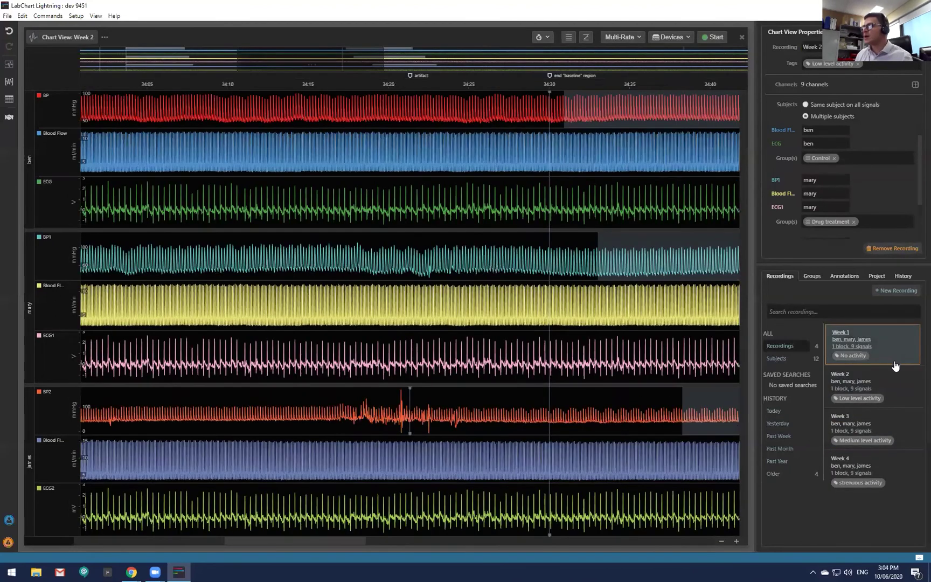
pyautogui.click(899, 395)
pyautogui.click(898, 468)
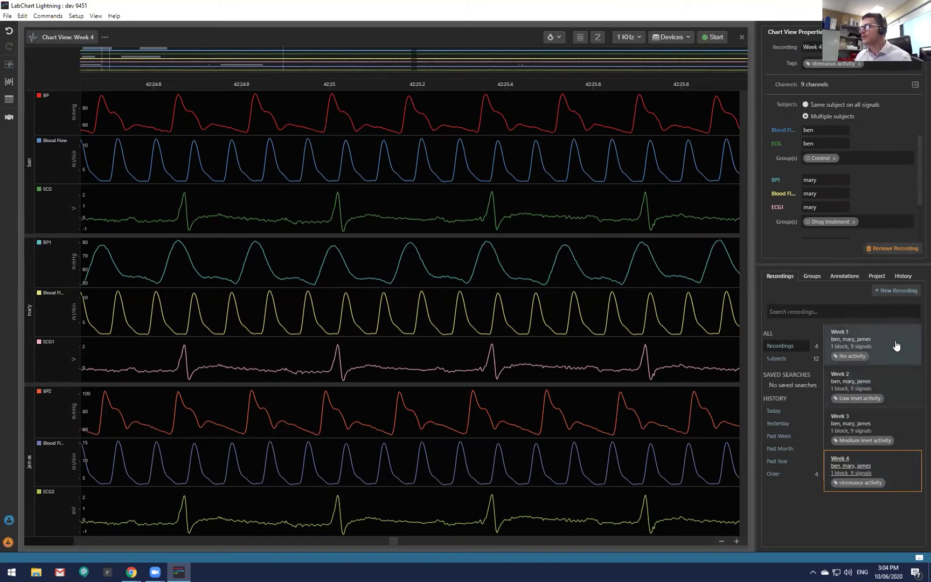
# Open the Week 1 recording, tagged No activity, zoom its traces, and start a recording search.
pyautogui.click(873, 345)
pyautogui.scroll(1, 871, 129)
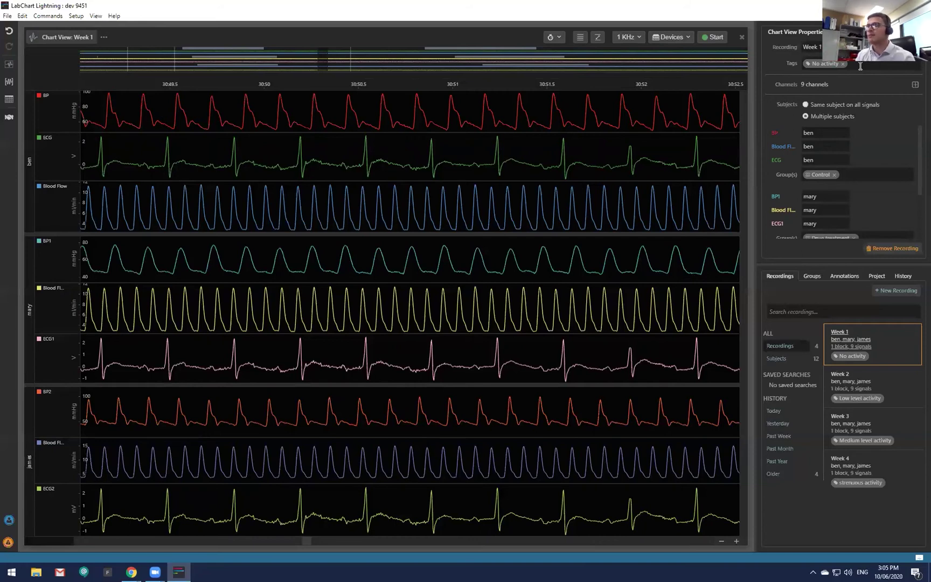
pyautogui.scroll(-2, 871, 202)
pyautogui.scroll(2, 870, 202)
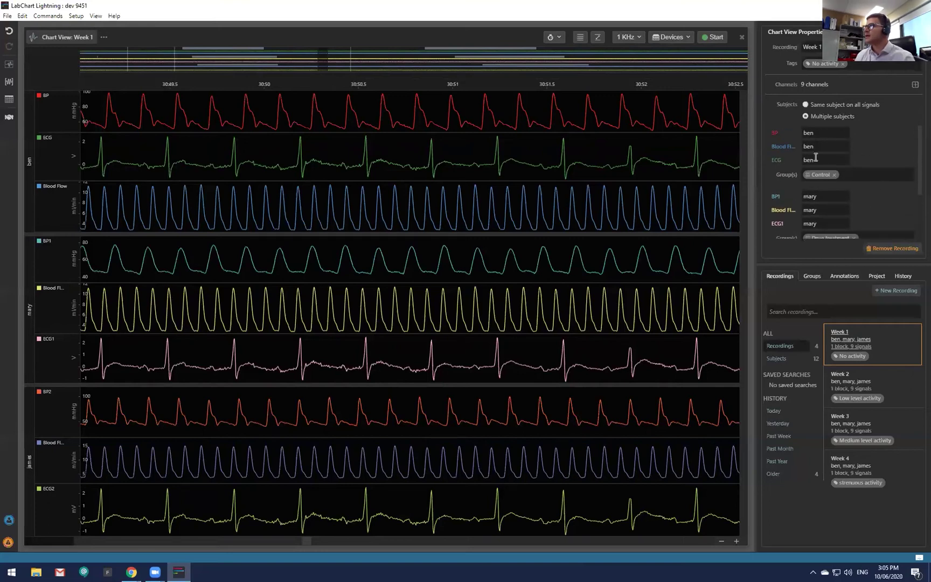
pyautogui.scroll(-2, 863, 178)
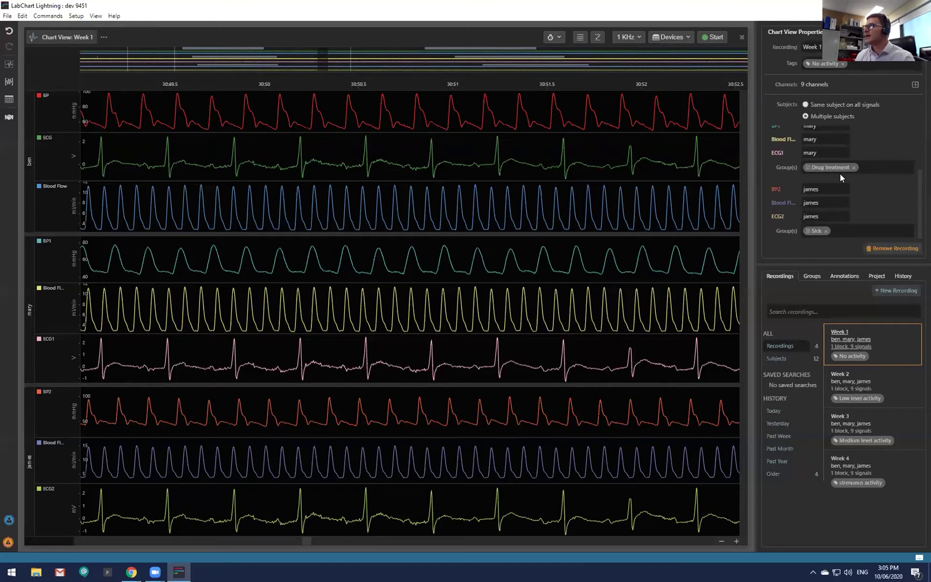
pyautogui.scroll(2, 840, 174)
pyautogui.scroll(-2, 824, 165)
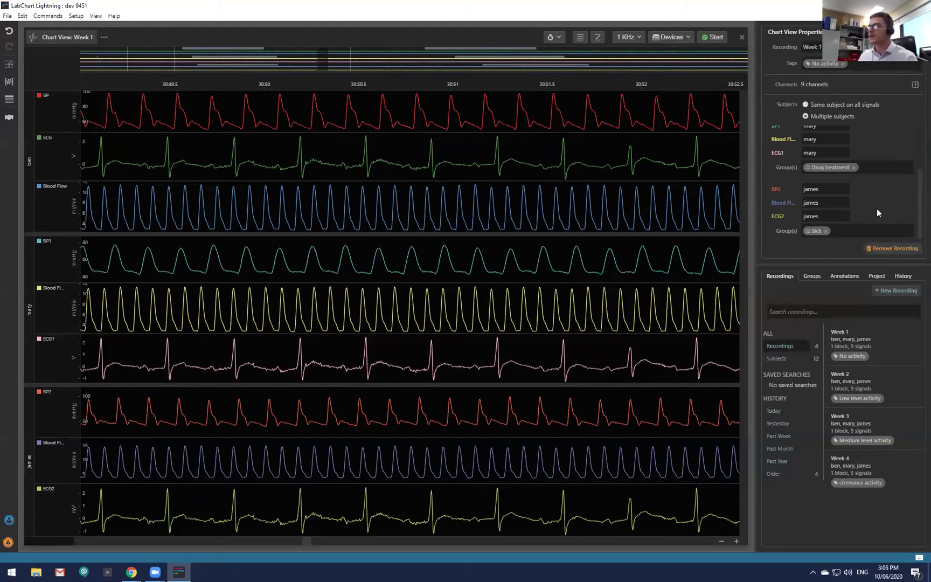
pyautogui.click(812, 312)
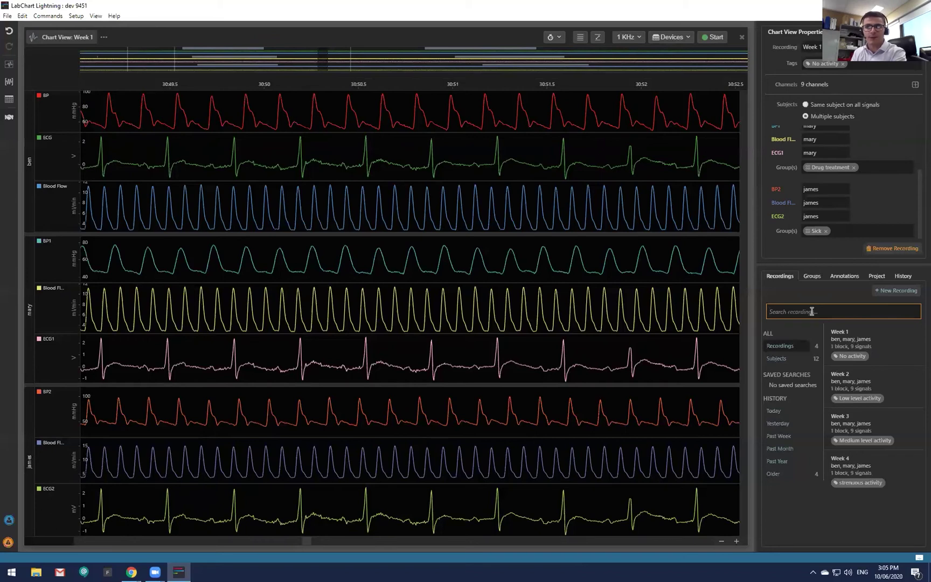
# Filter the recordings by the Placebo tag, then clear that filter.
pyautogui.write('plac')
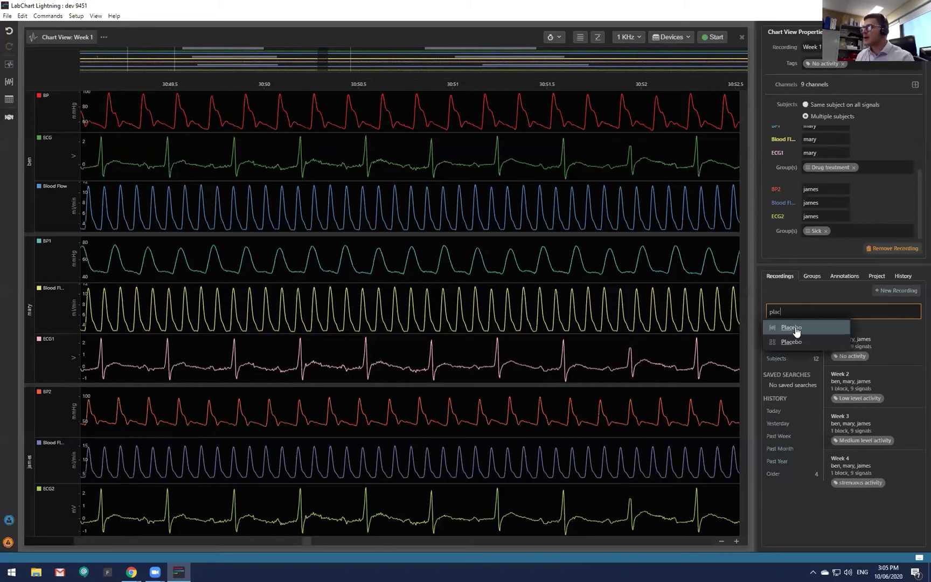
pyautogui.click(802, 328)
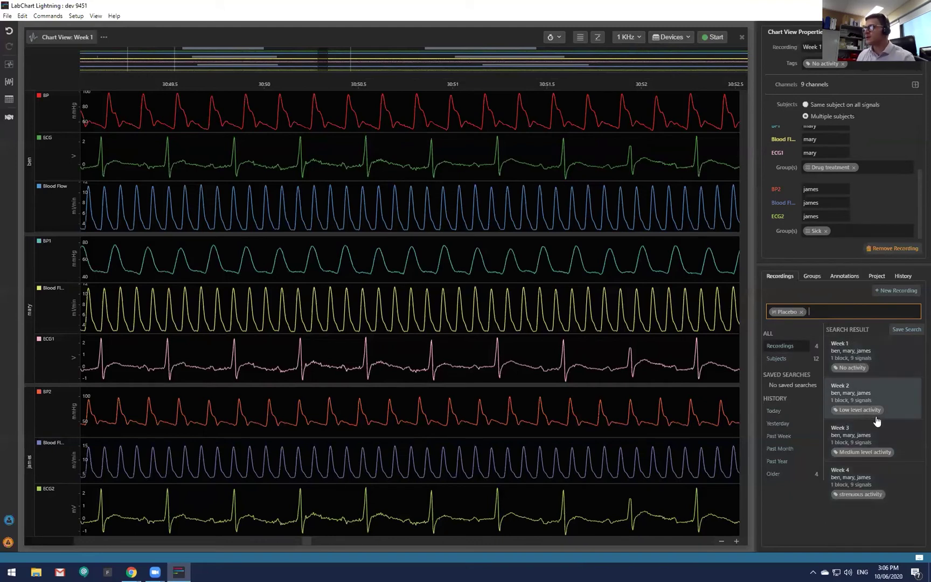
pyautogui.click(802, 312)
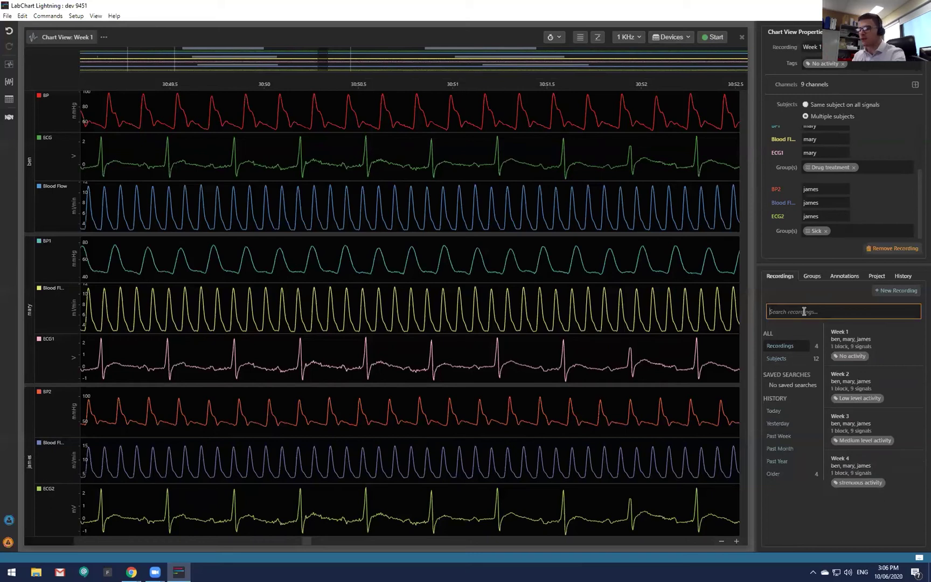
# Filter recordings by the artifact tag, then remove it and switch to annotation search.
pyautogui.write('art')
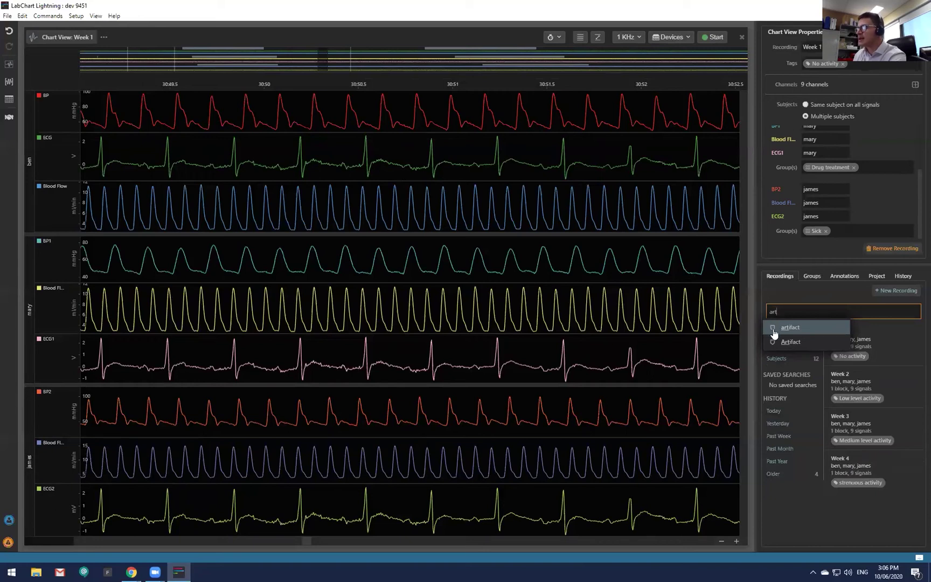
pyautogui.click(791, 329)
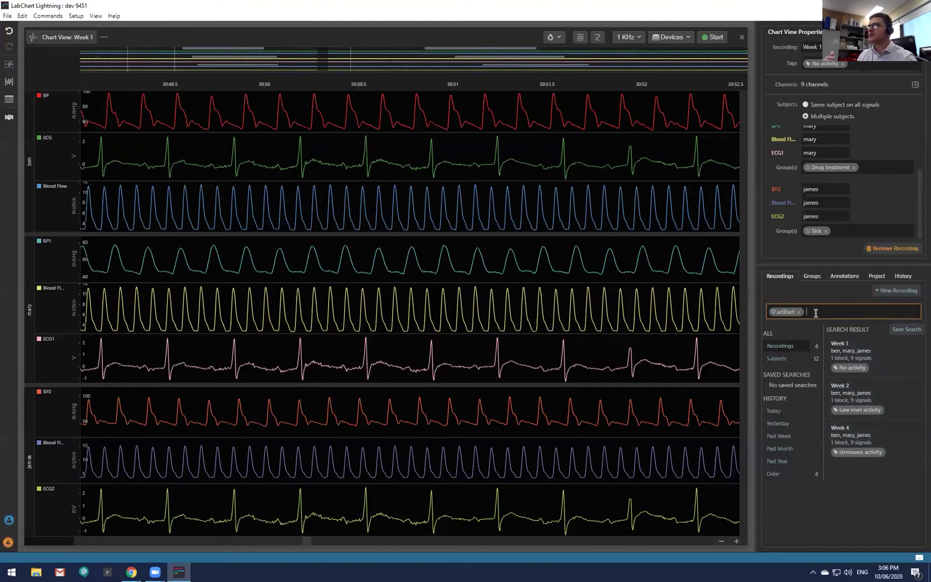
pyautogui.click(800, 311)
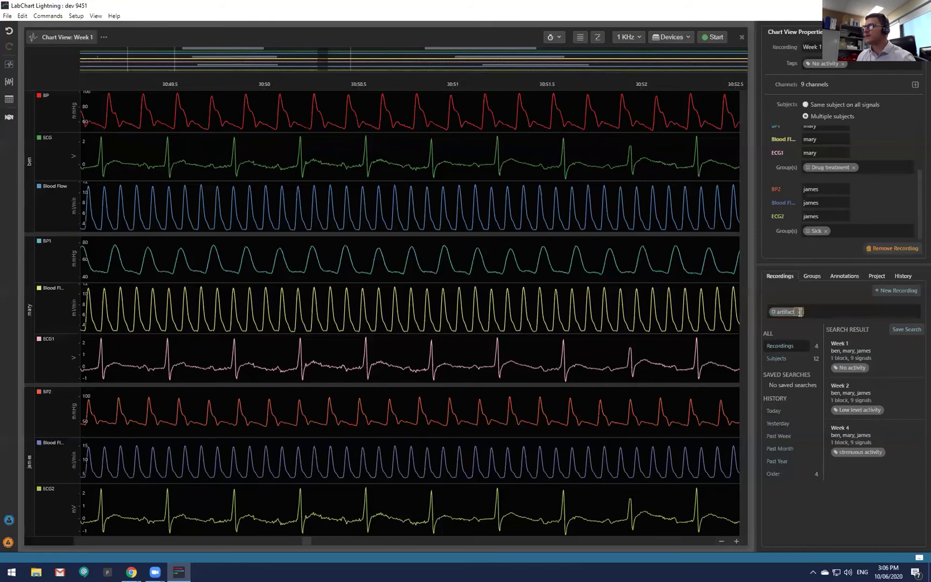
pyautogui.click(842, 276)
# Search annotations for 'arti', then clear the search to list all annotations.
pyautogui.write('arti')
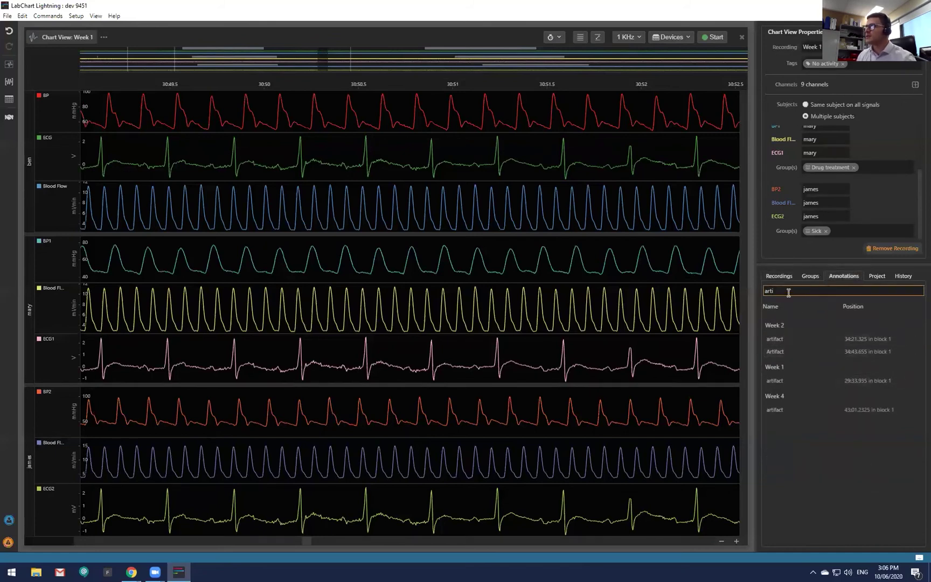
pyautogui.moveTo(789, 293); pyautogui.dragTo(731, 294)
pyautogui.press('BackSpace')
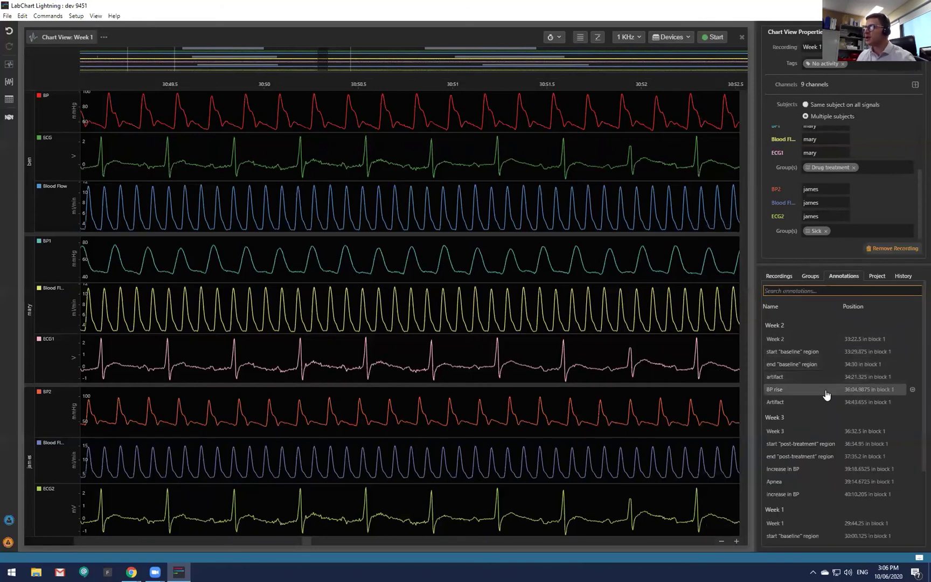
pyautogui.scroll(-3, 827, 393)
pyautogui.scroll(3, 816, 461)
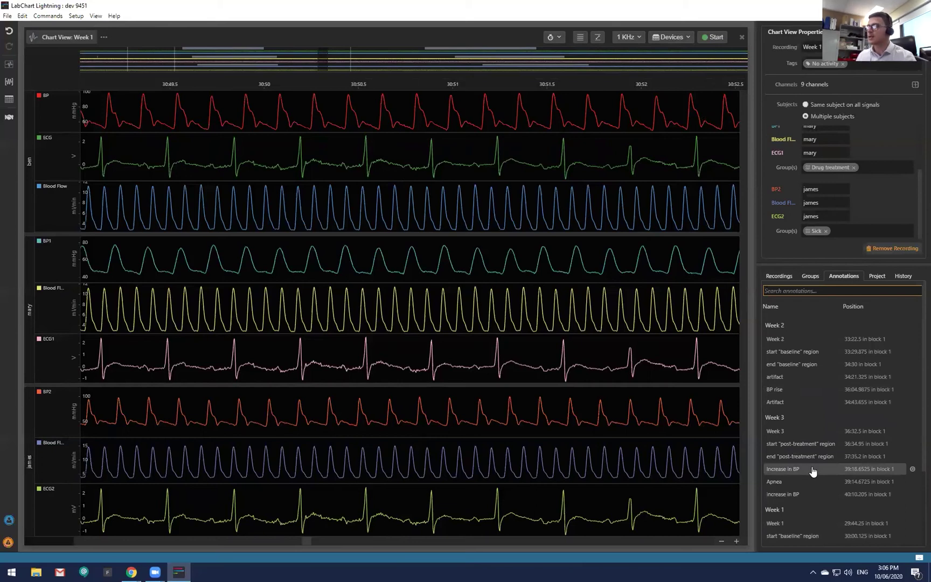
# Jump to Week 2's end baseline, then Week 1's start baseline annotation at 30:00.125.
pyautogui.click(816, 364)
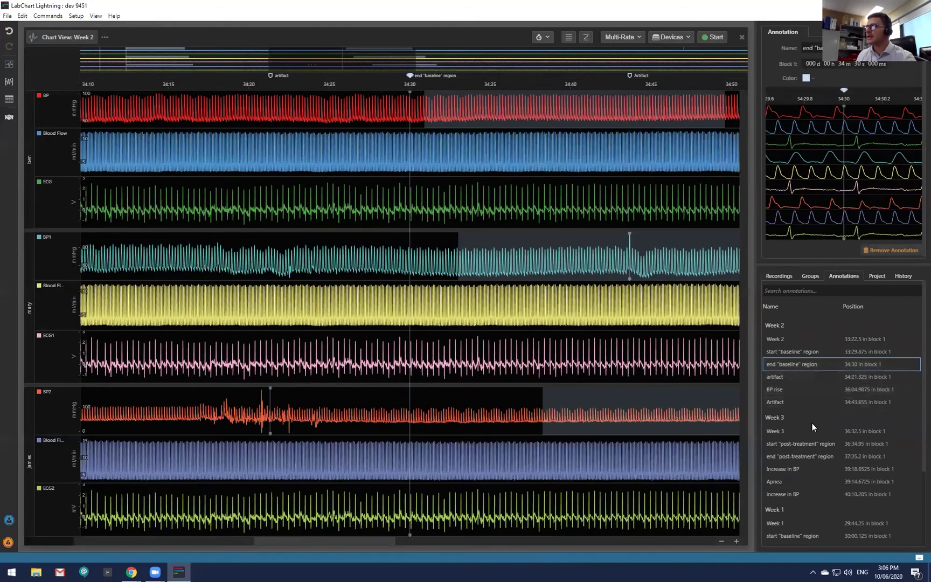
pyautogui.scroll(-3, 797, 530)
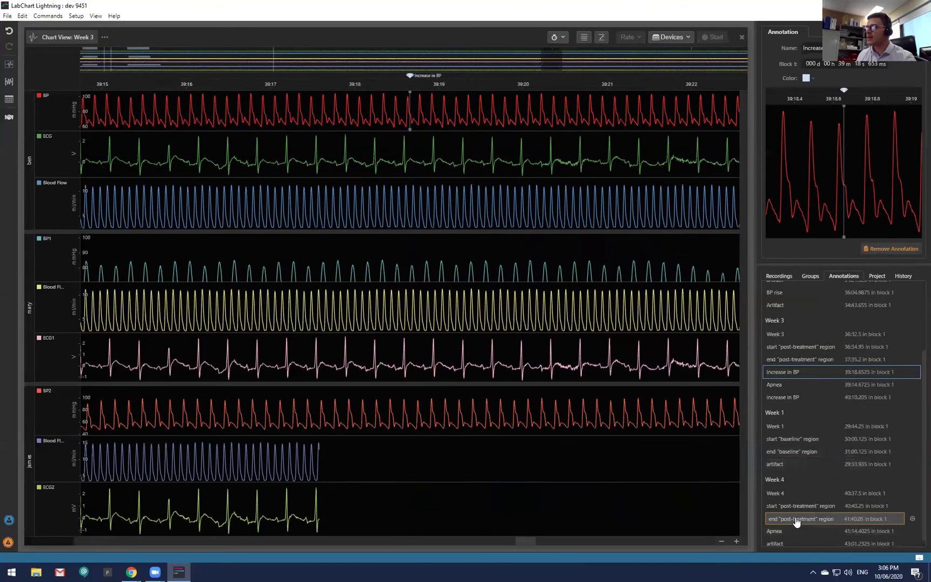
pyautogui.click(793, 440)
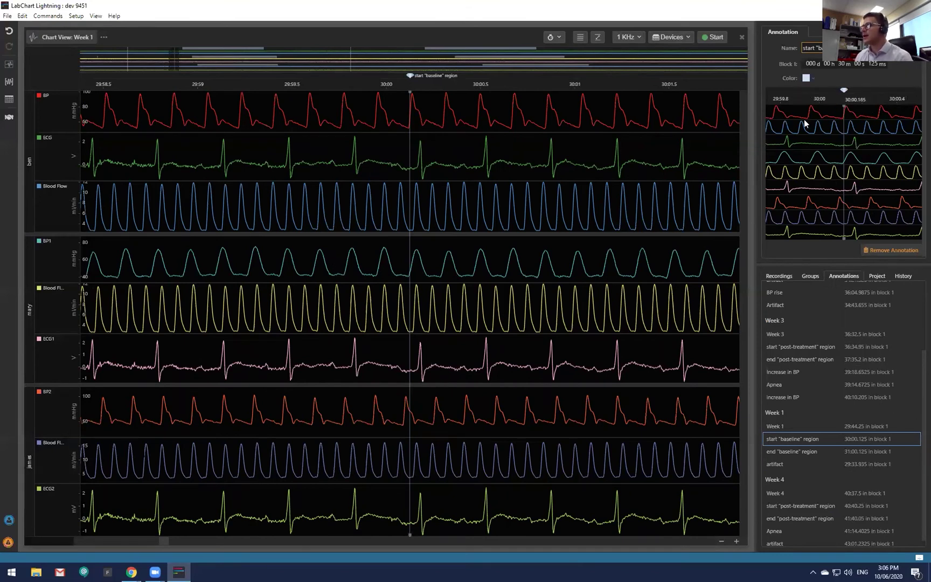
pyautogui.scroll(3, 842, 187)
# Make the Week 1 end baseline annotation purple.
pyautogui.scroll(-2, 842, 189)
pyautogui.scroll(-2, 842, 187)
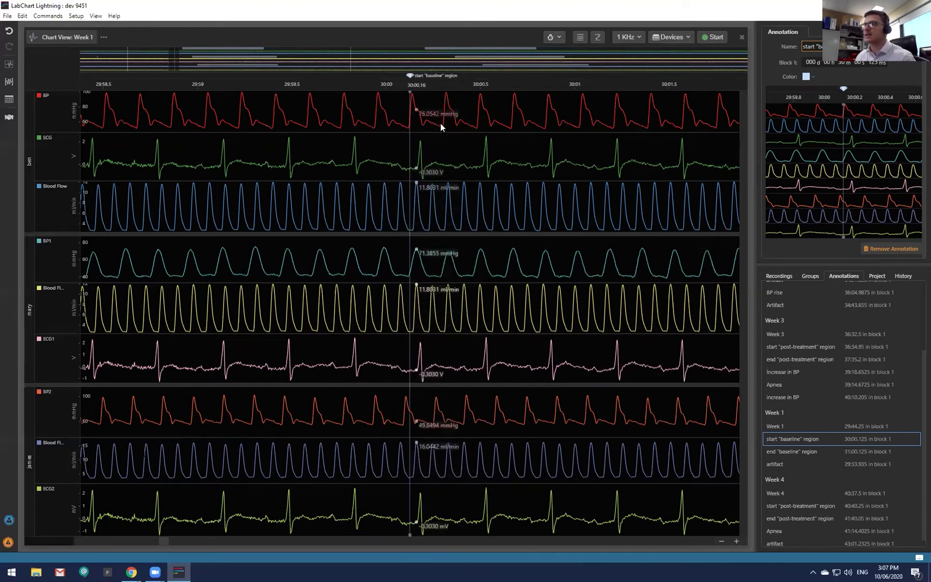
pyautogui.scroll(-5, 486, 167)
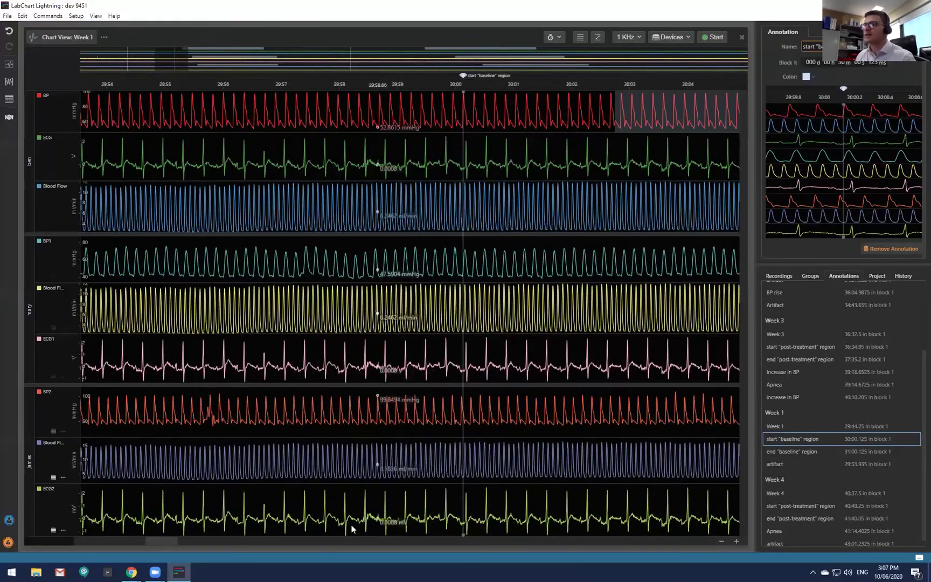
pyautogui.moveTo(157, 543)
pyautogui.mouseDown()
pyautogui.moveTo(380, 570)
pyautogui.moveTo(330, 570)
pyautogui.mouseUp()
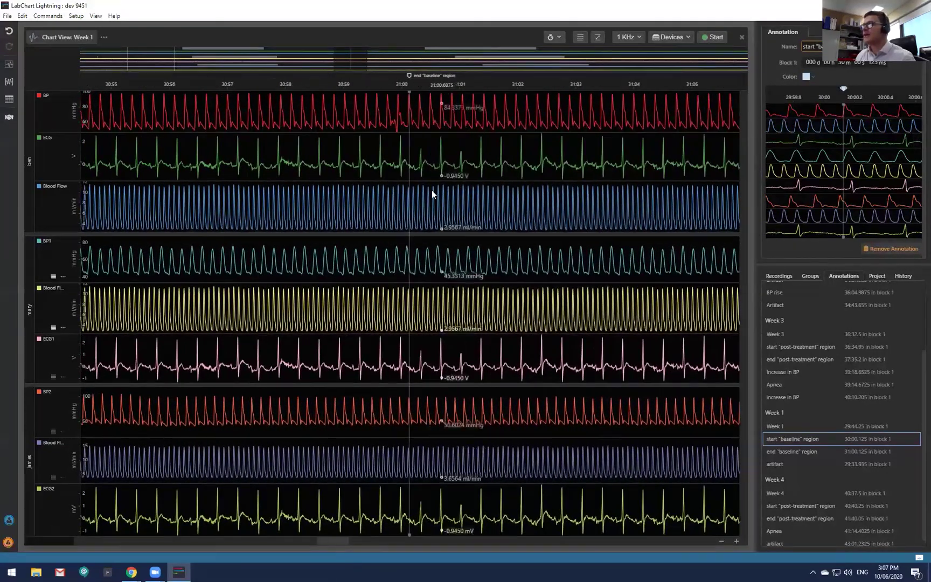
pyautogui.click(410, 75)
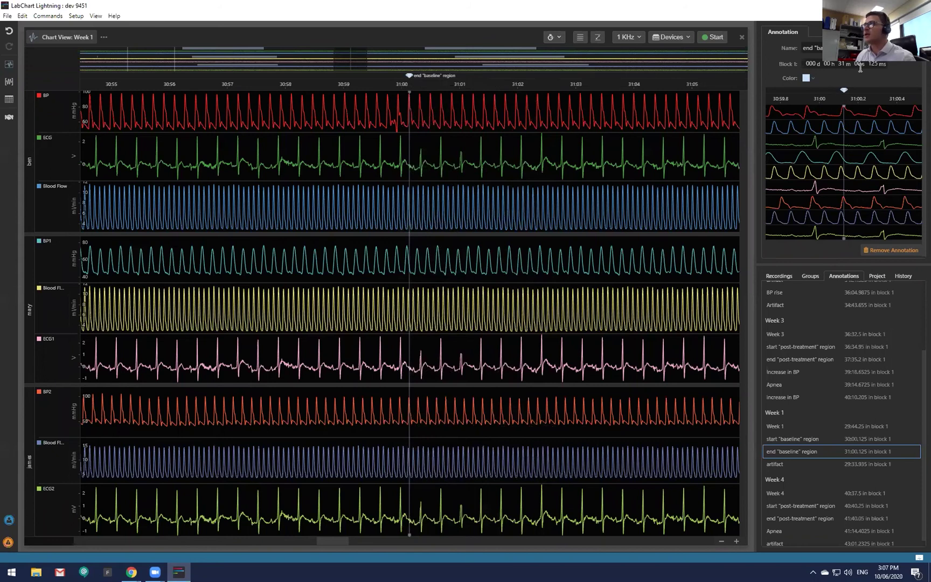
pyautogui.click(811, 76)
pyautogui.click(818, 122)
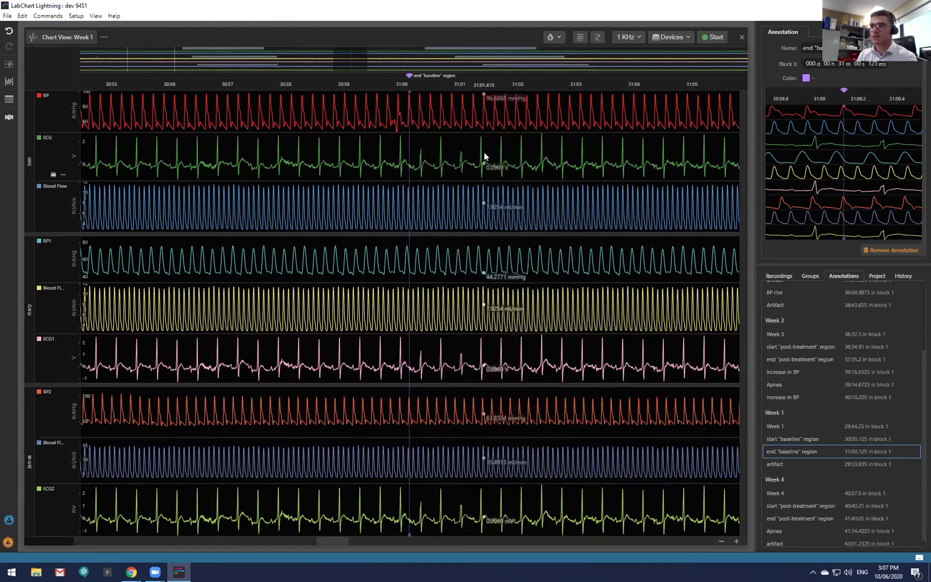
# Jump to Week 2's end baseline, then the Apnea annotation in Week 3.
pyautogui.scroll(3, 842, 434)
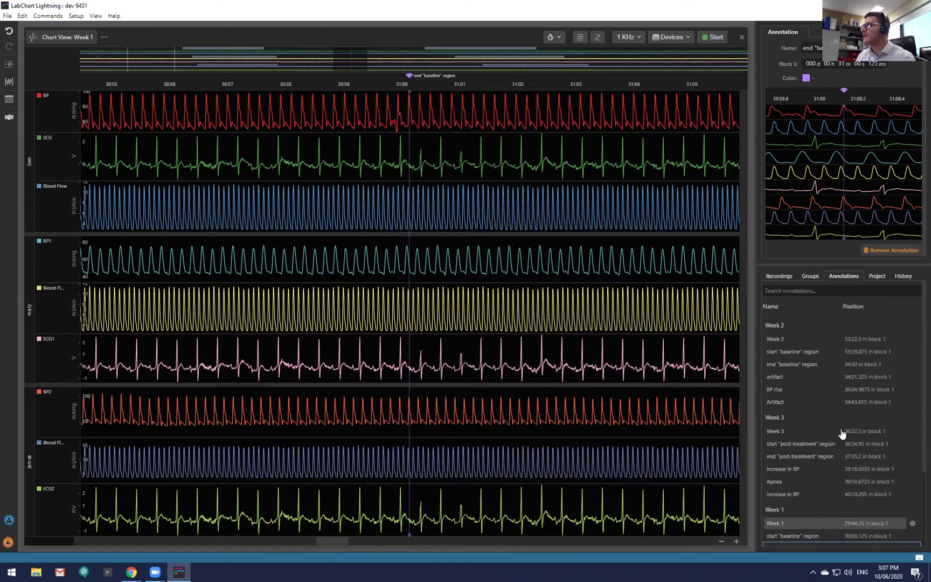
pyautogui.click(807, 364)
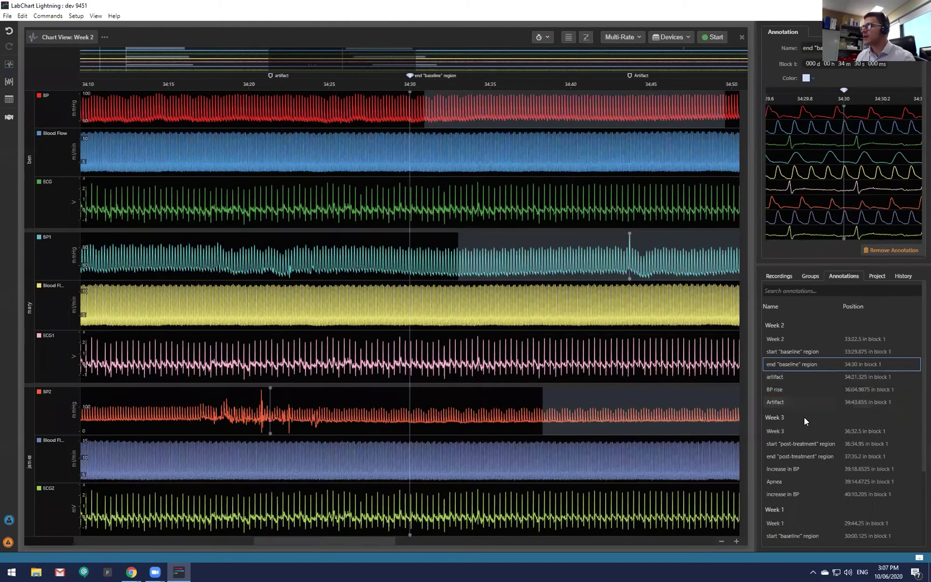
pyautogui.click(792, 481)
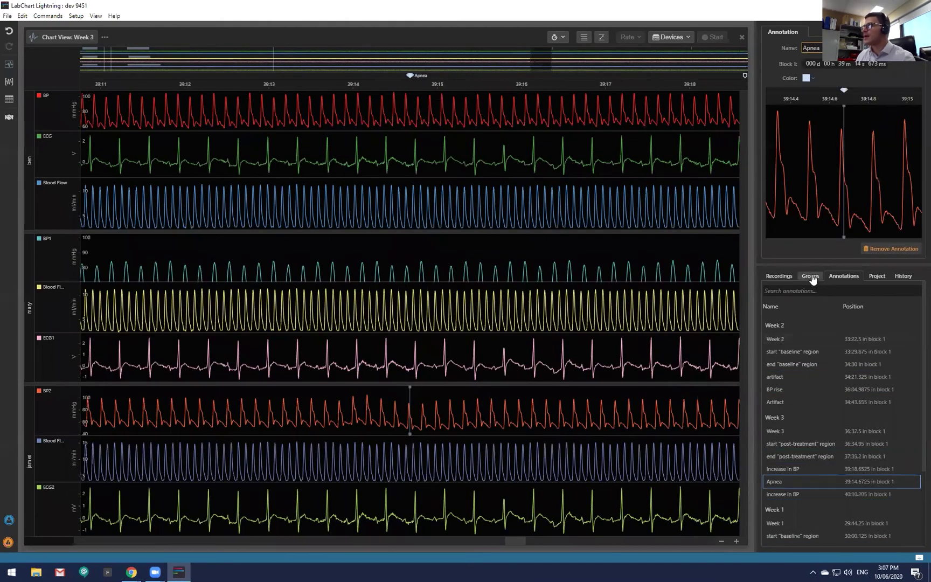
# Review the Control, Placebo, 3 and Sick groups' members, then return to the recordings list.
pyautogui.click(812, 277)
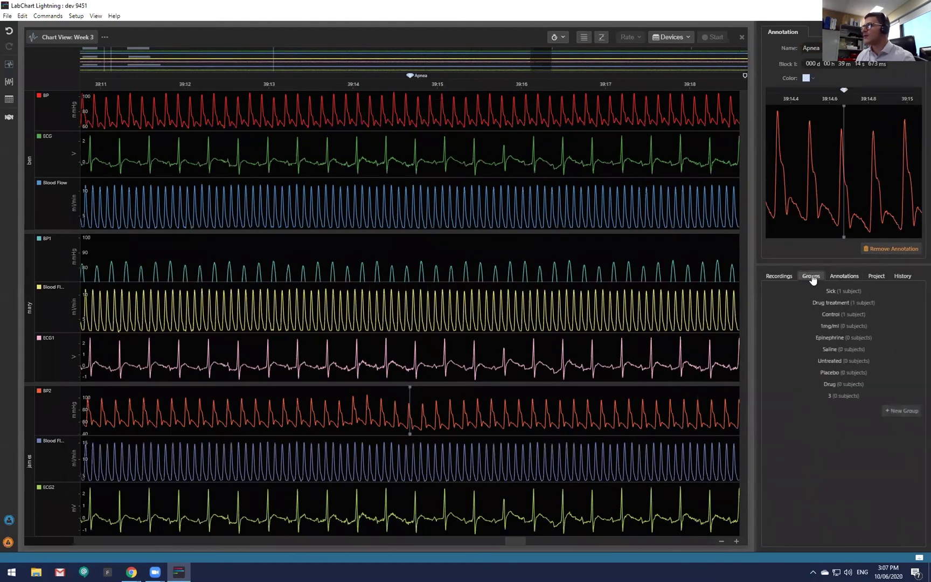
pyautogui.click(861, 316)
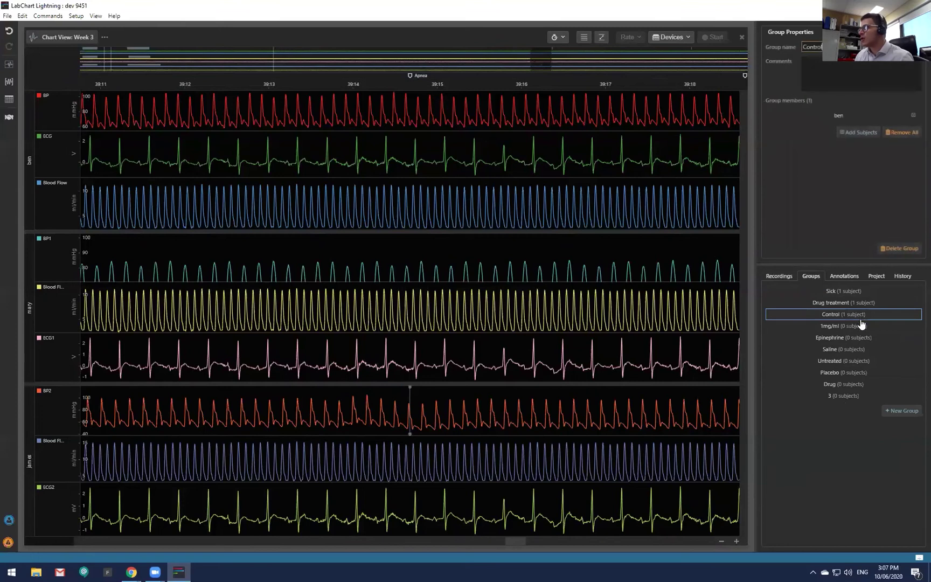
pyautogui.click(861, 374)
pyautogui.click(862, 396)
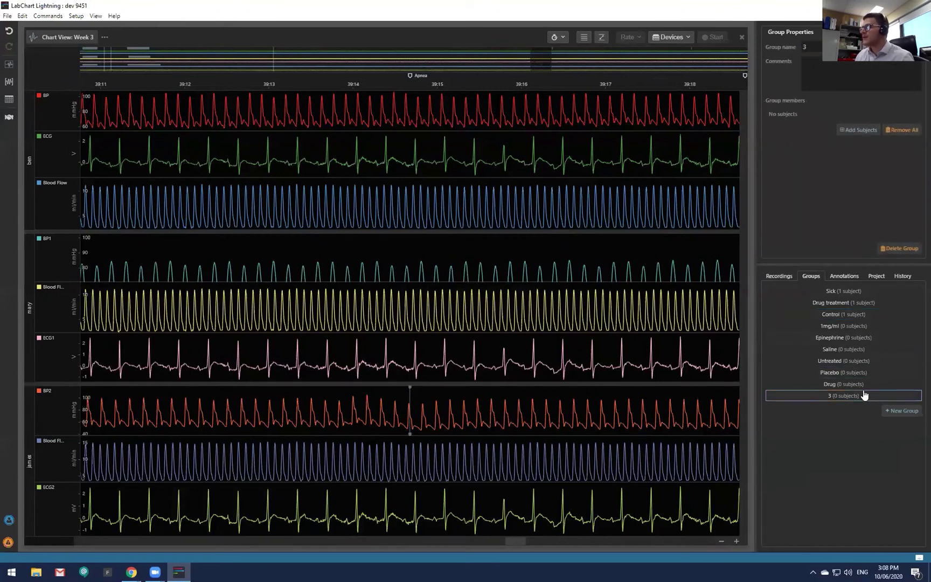
pyautogui.click(856, 294)
pyautogui.click(779, 276)
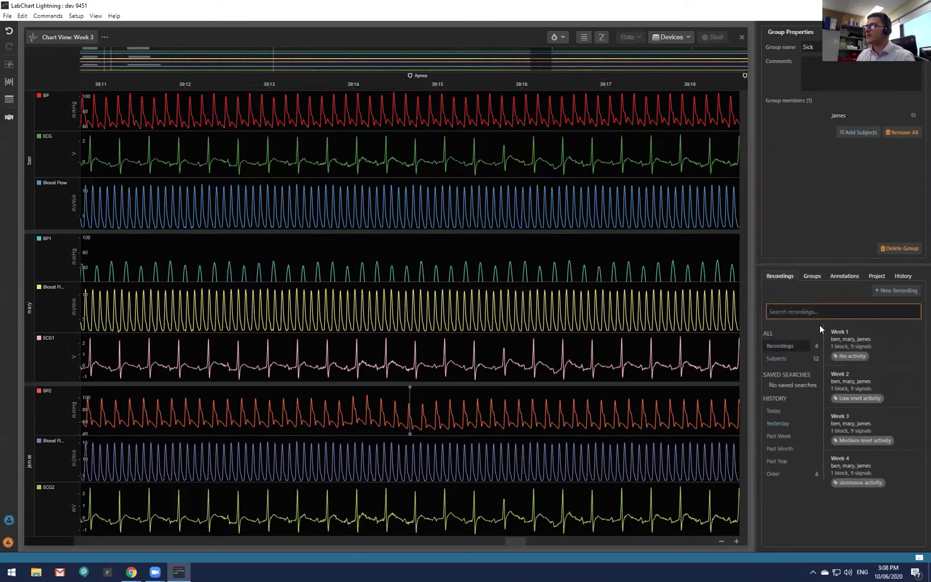
# Break recordings down by subject and open the first subject's Week 2 recording, tagged Low level activity.
pyautogui.click(790, 347)
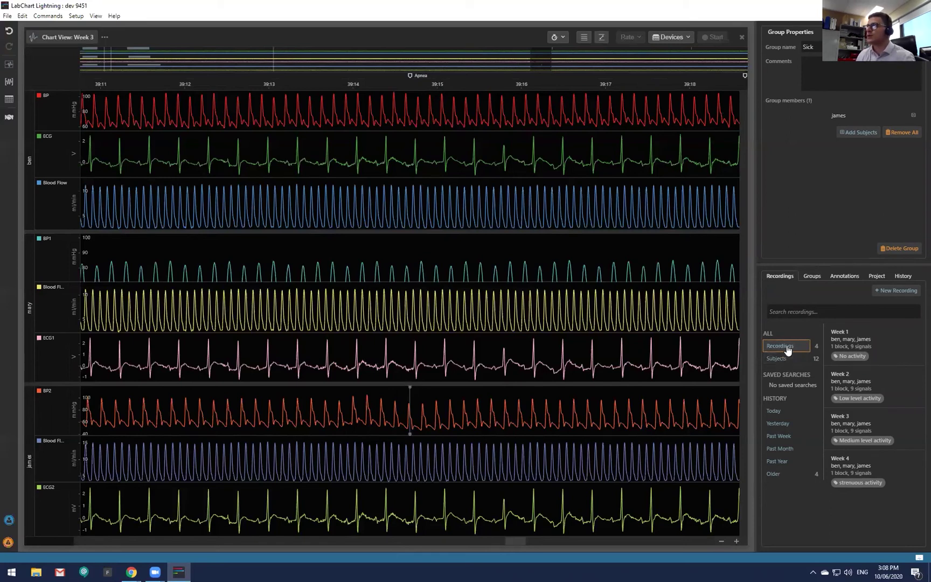
pyautogui.click(784, 357)
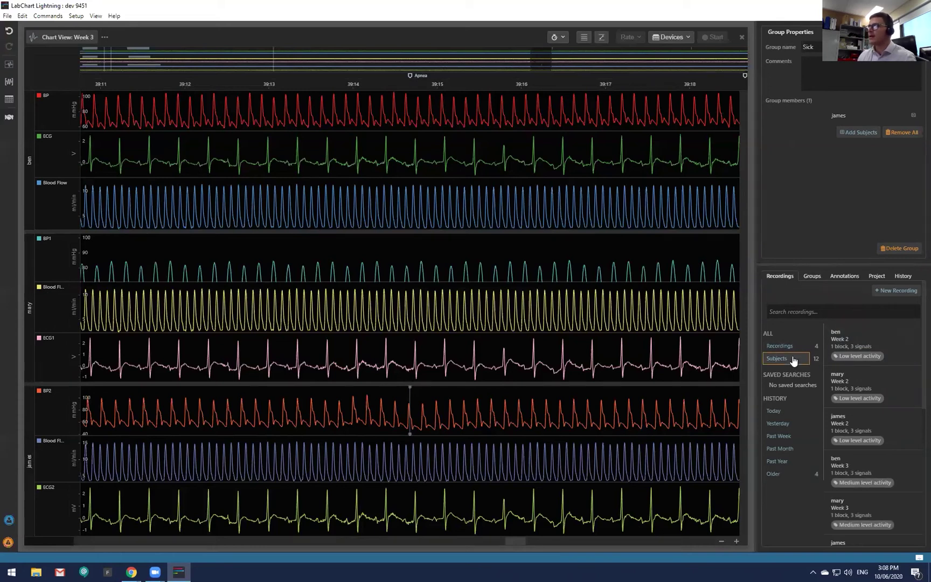
pyautogui.click(896, 357)
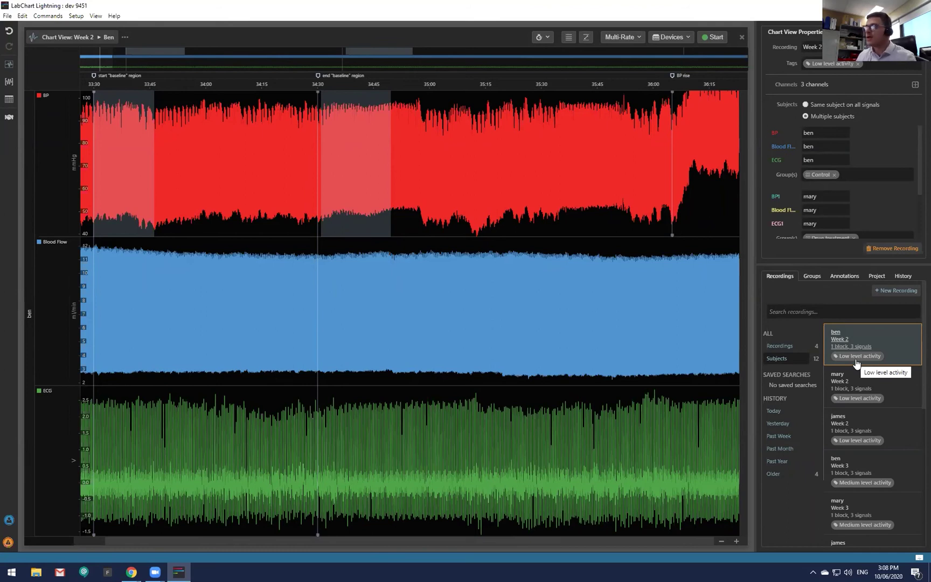
pyautogui.scroll(-1, 381, 286)
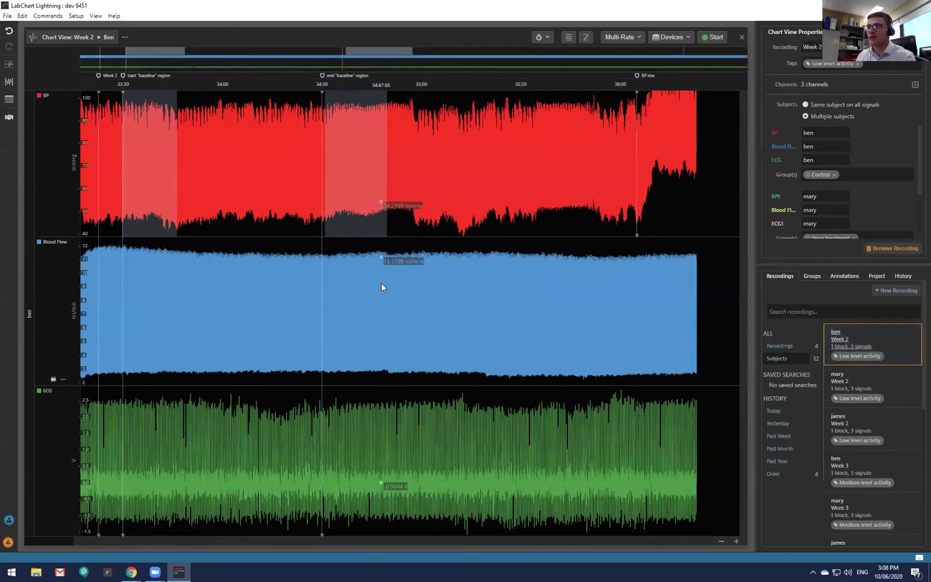
pyautogui.scroll(-1, 381, 282)
pyautogui.scroll(3, 381, 282)
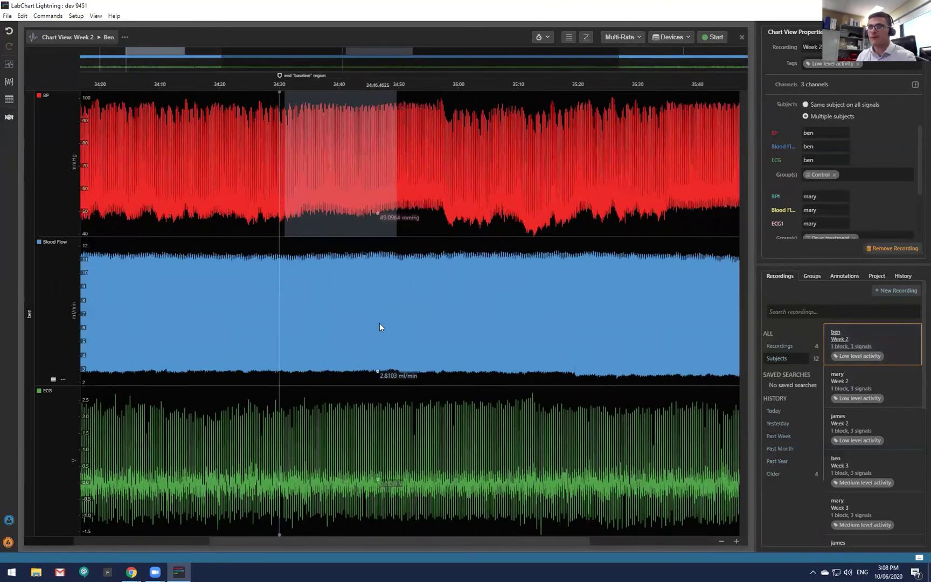
pyautogui.scroll(-3, 895, 452)
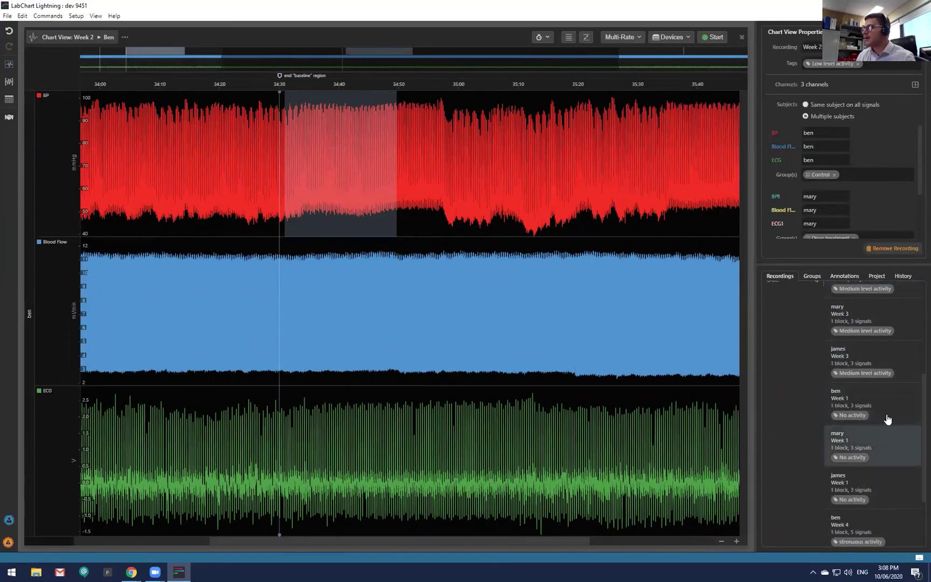
pyautogui.click(893, 450)
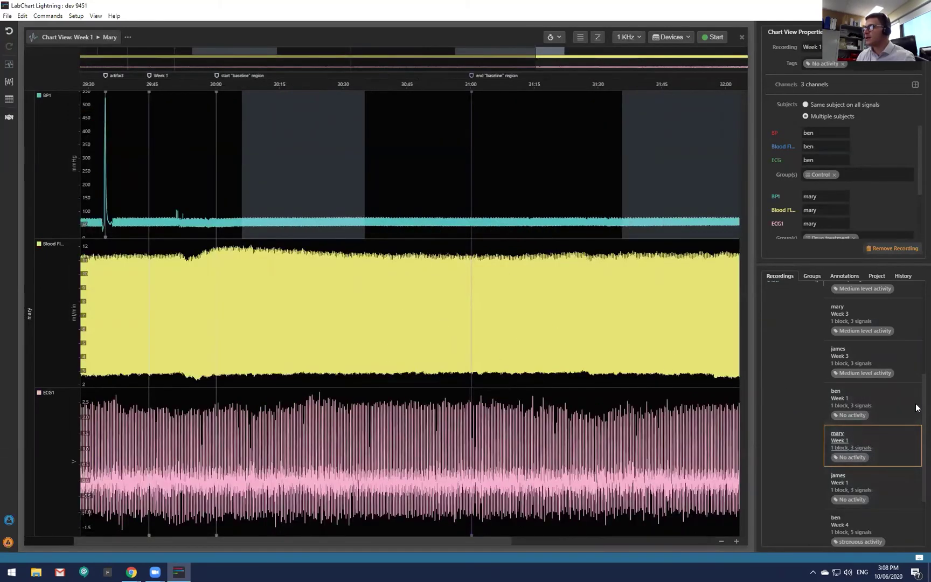
pyautogui.scroll(-2, 916, 426)
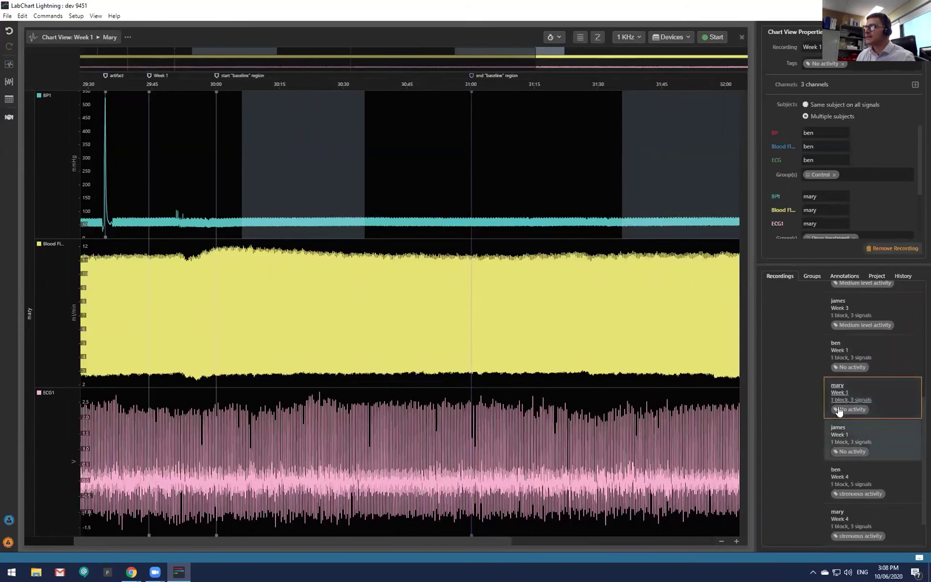
pyautogui.scroll(5, 914, 377)
pyautogui.click(787, 276)
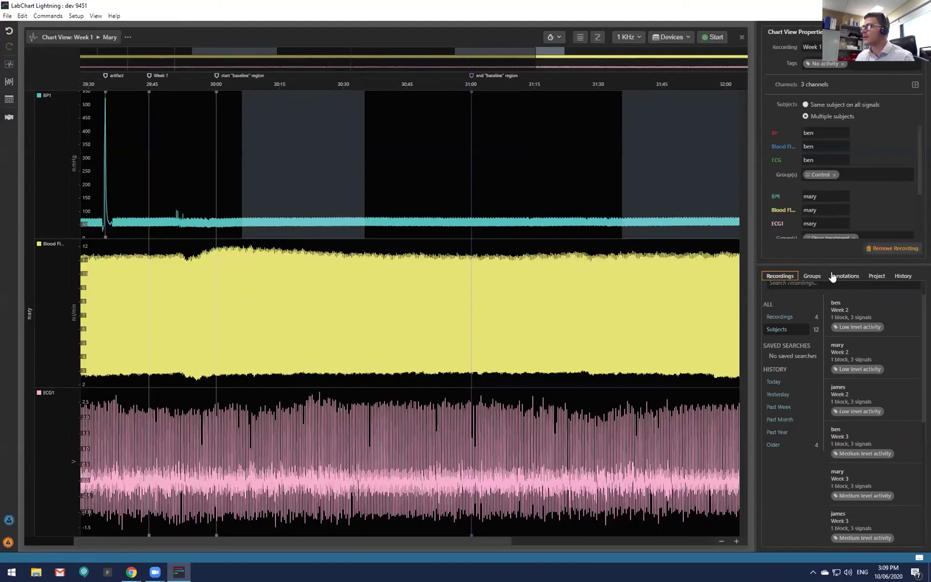
pyautogui.click(876, 275)
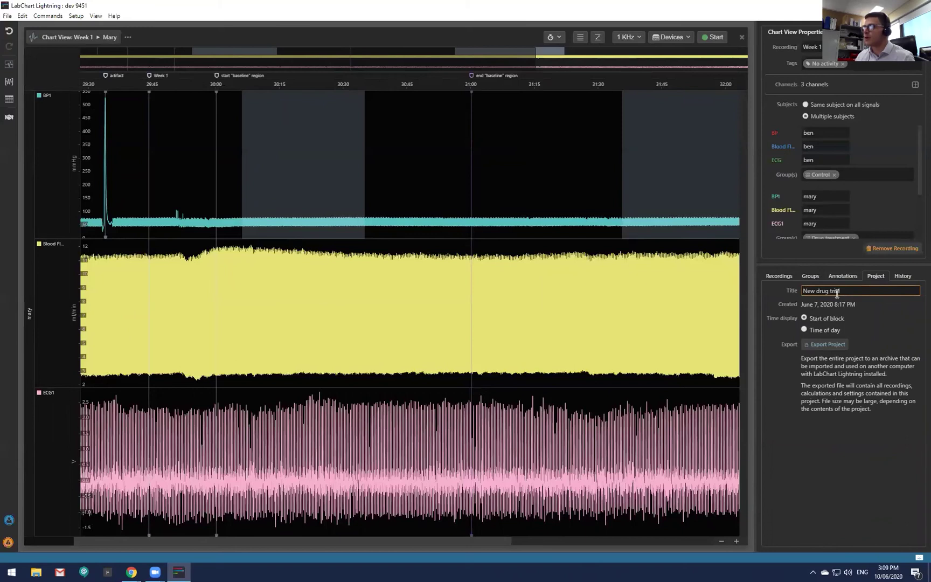
pyautogui.click(903, 277)
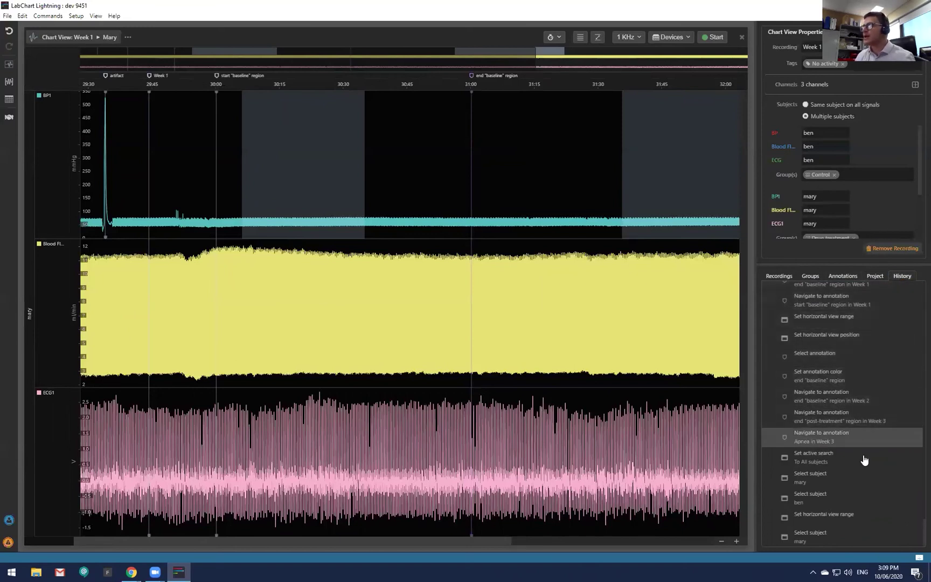
pyautogui.scroll(10, 862, 463)
pyautogui.moveTo(916, 476); pyautogui.dragTo(916, 279)
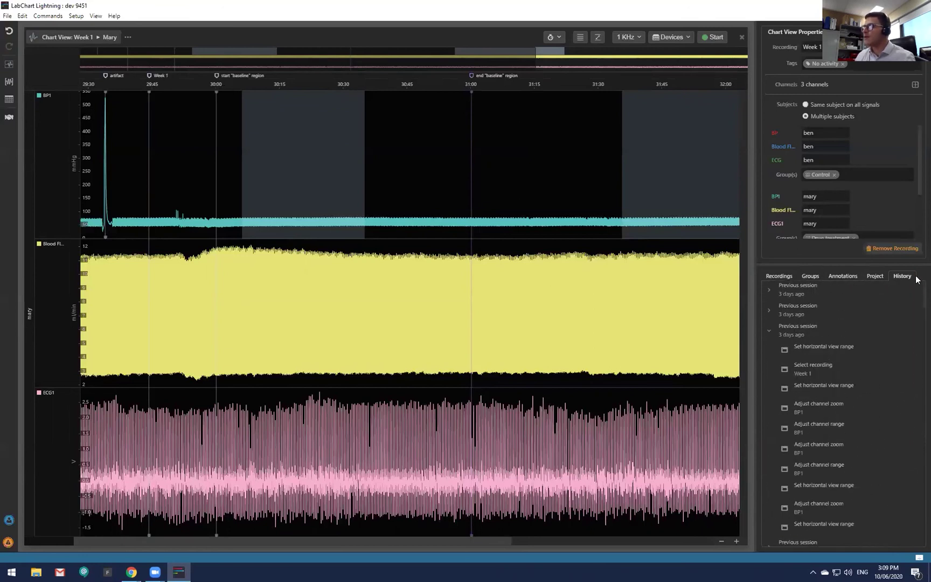
pyautogui.click(769, 290)
pyautogui.scroll(3, 861, 422)
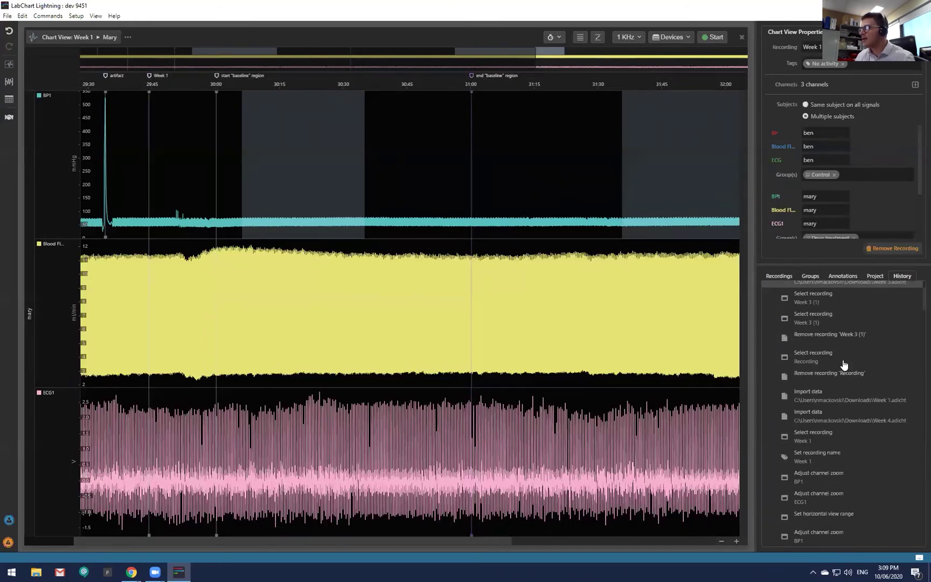
pyautogui.scroll(-3, 844, 365)
pyautogui.scroll(-6, 859, 453)
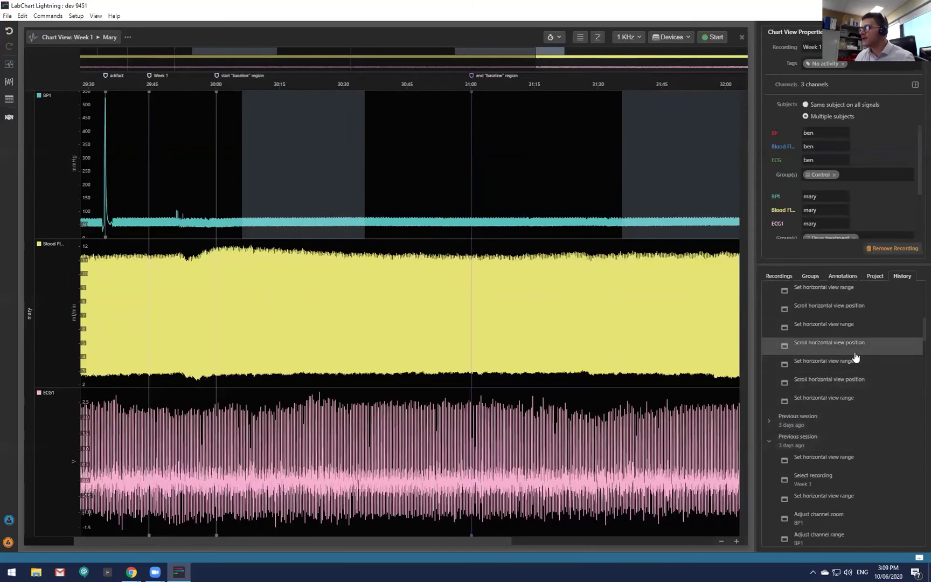
pyautogui.scroll(-4, 841, 409)
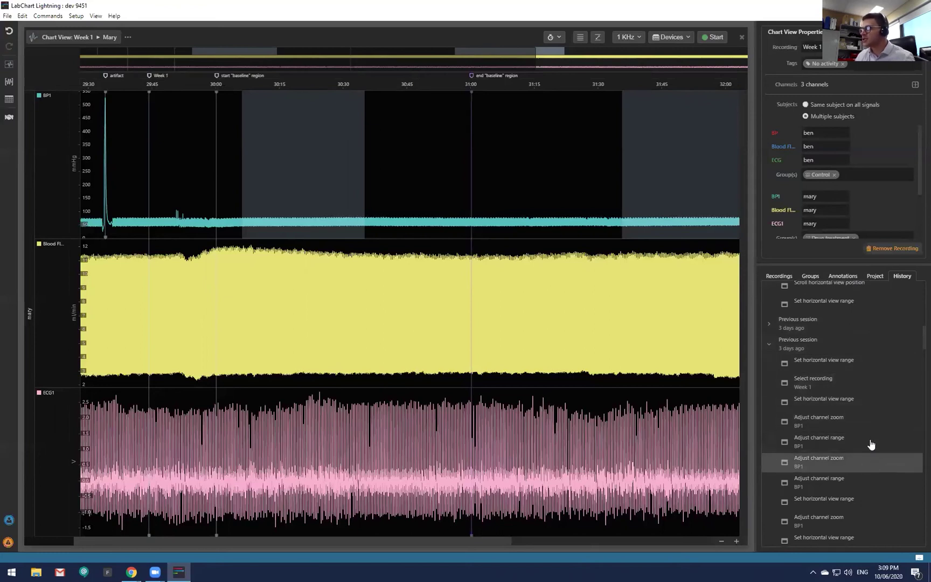
pyautogui.rightClick(826, 438)
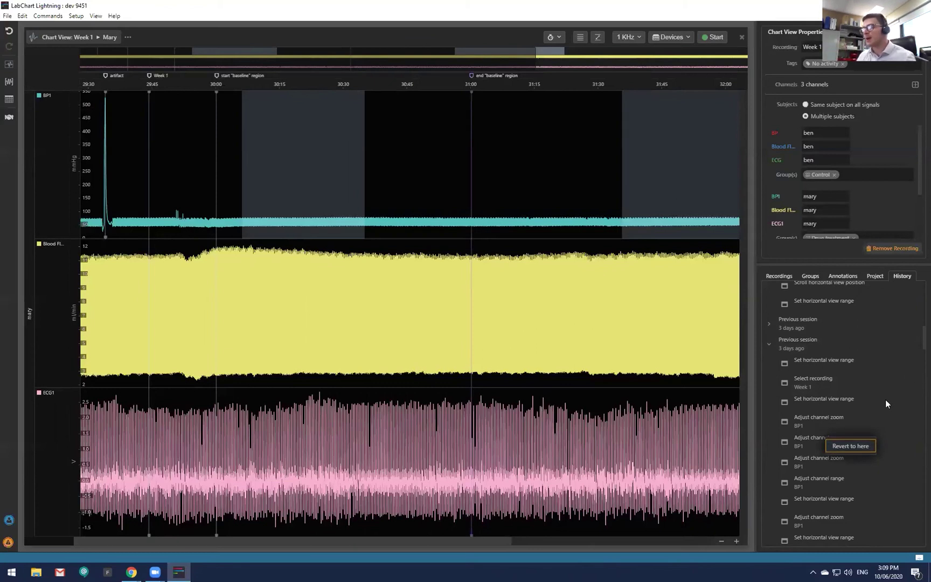
pyautogui.click(916, 339)
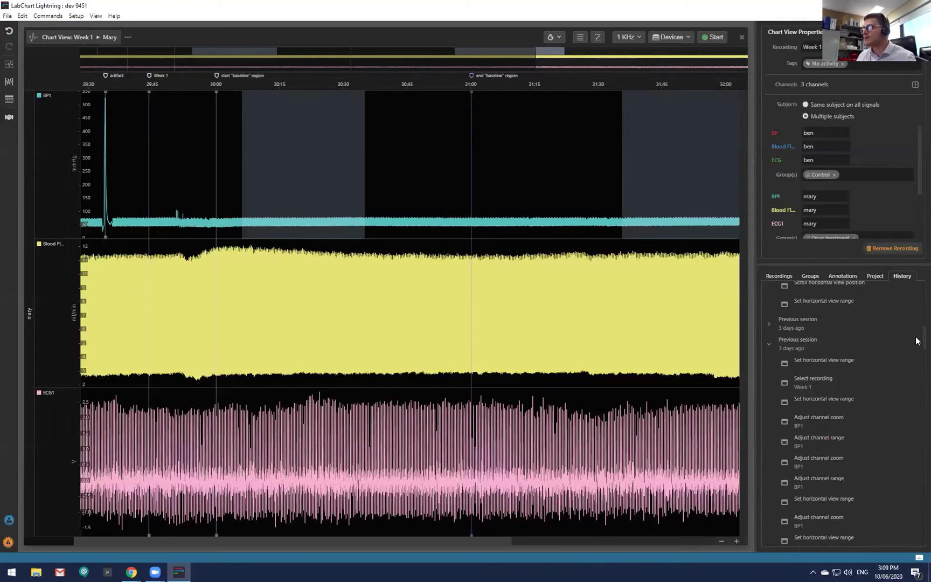
pyautogui.scroll(10, 916, 336)
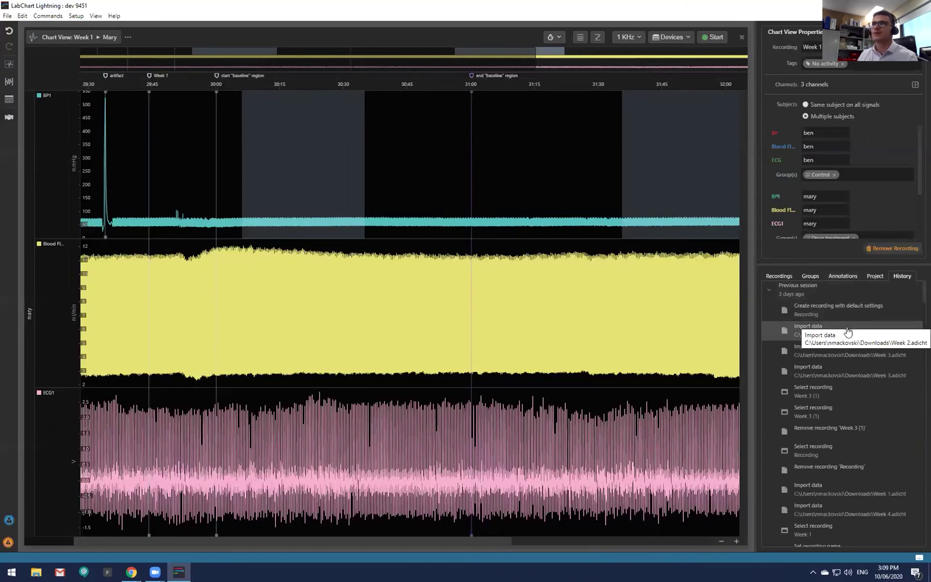
pyautogui.click(779, 276)
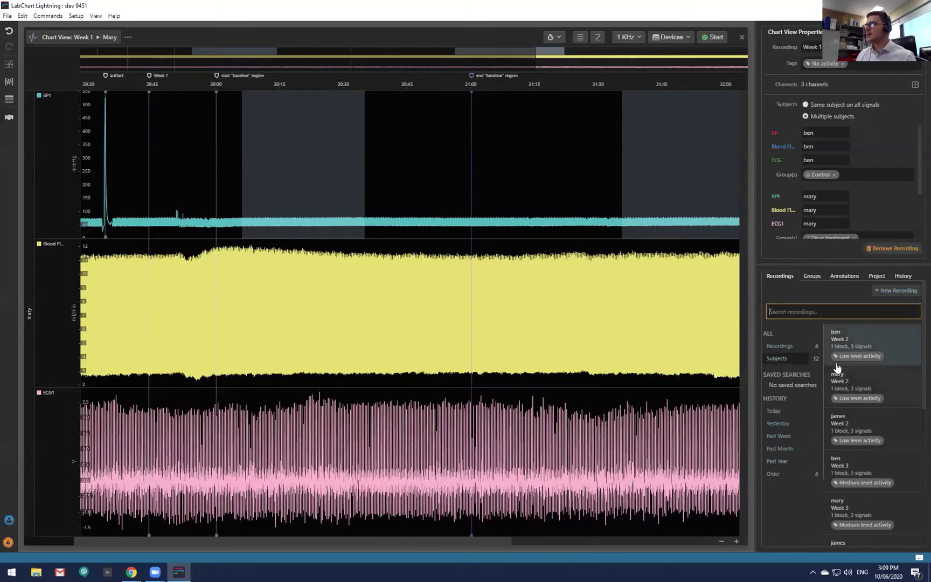
# List whole recordings, then inspect ECG1's sampling and units conversion settings without changes.
pyautogui.click(800, 347)
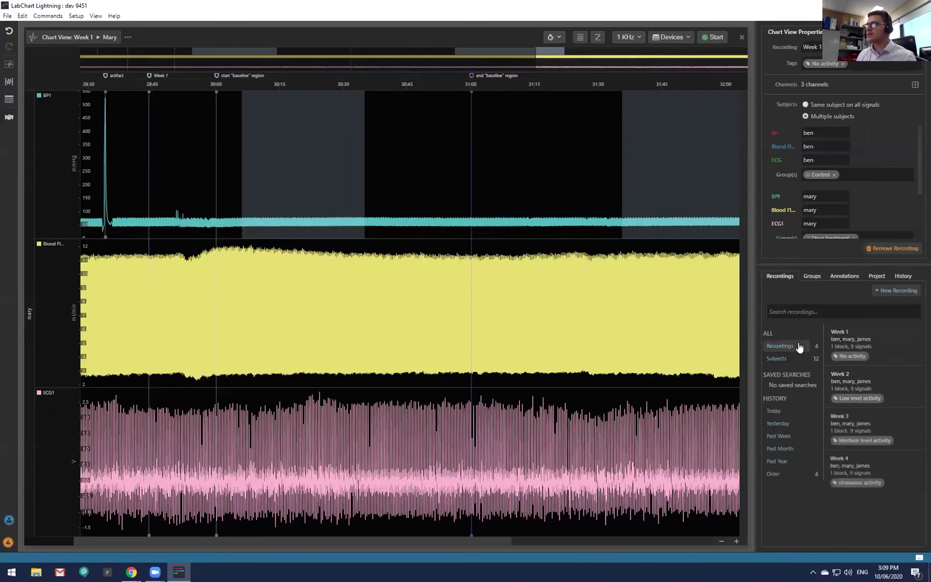
pyautogui.click(45, 392)
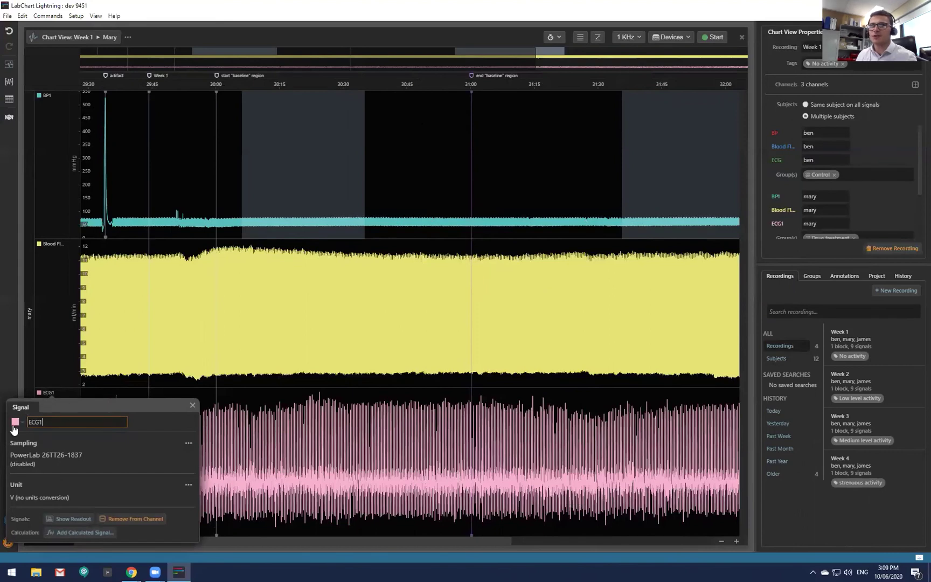
pyautogui.click(189, 443)
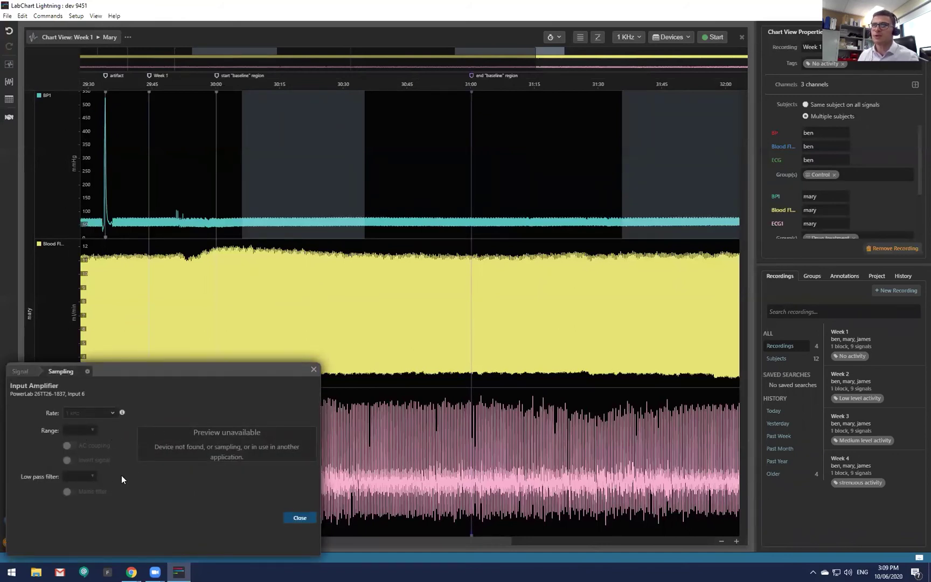
pyautogui.click(87, 371)
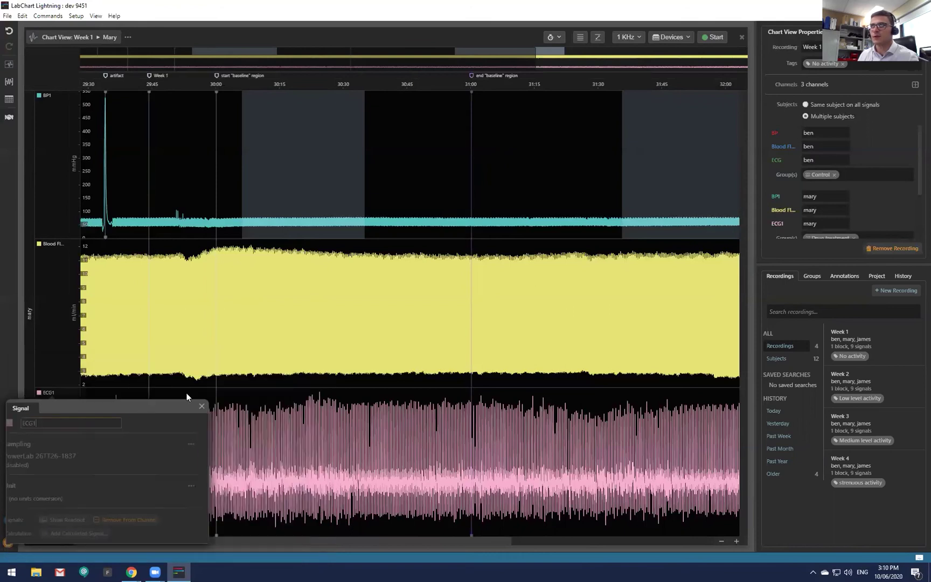
pyautogui.click(189, 487)
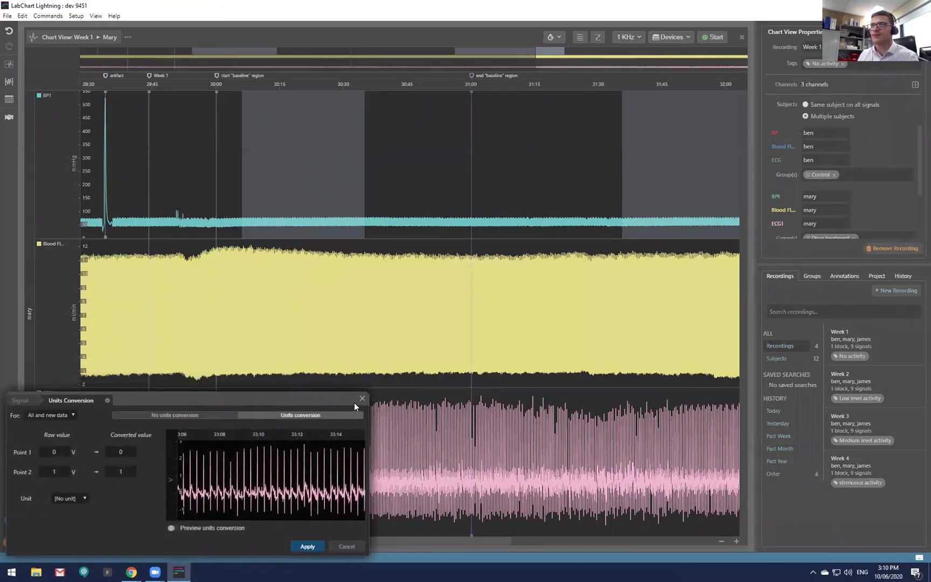
pyautogui.click(362, 399)
# Show ECG1's live value readout, move it up and right, then close it and the channel settings.
pyautogui.click(64, 531)
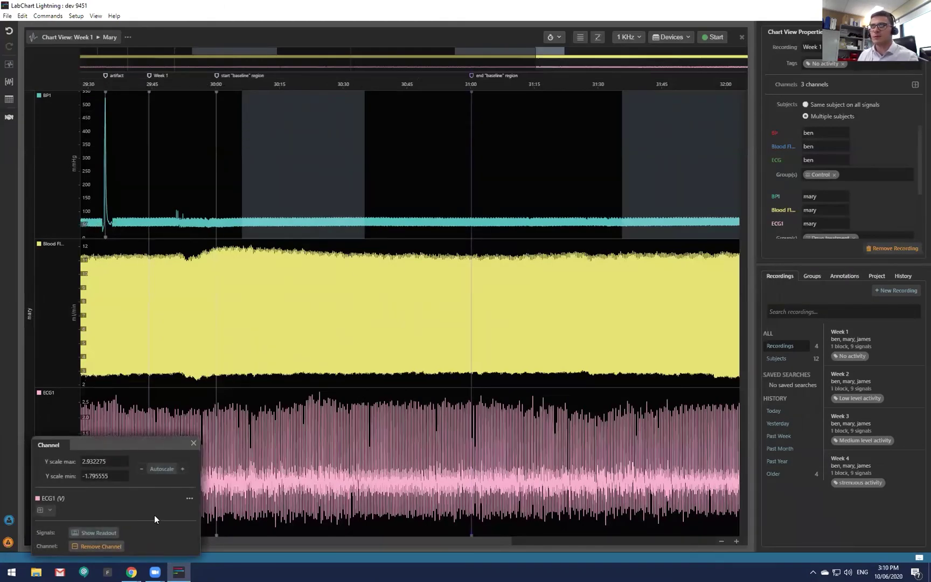
pyautogui.click(97, 532)
pyautogui.moveTo(570, 292); pyautogui.dragTo(648, 276)
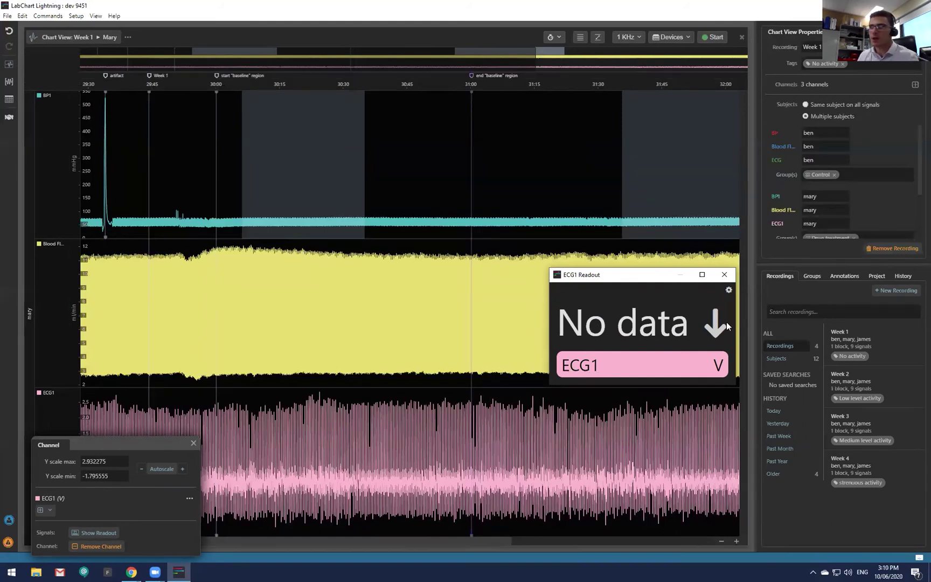
pyautogui.click(727, 278)
pyautogui.click(193, 443)
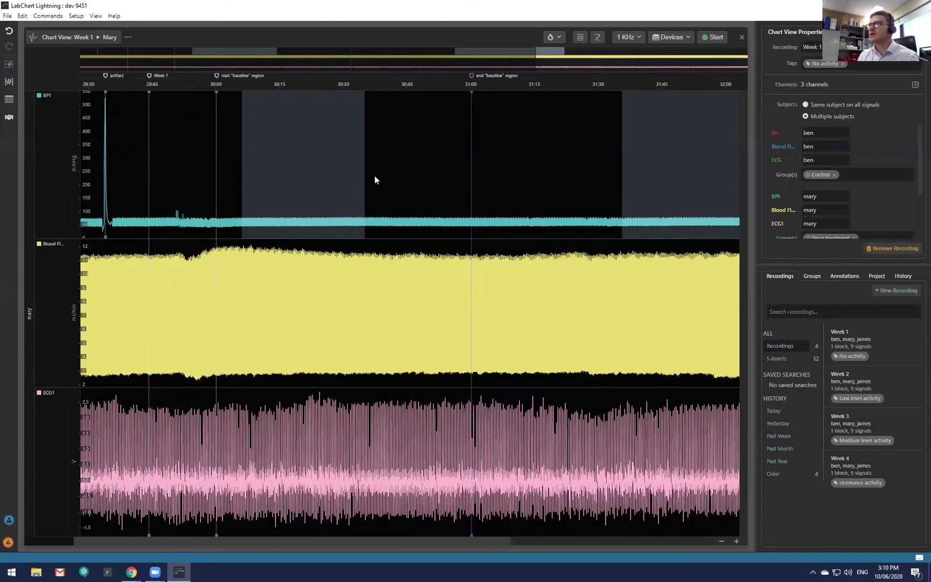
pyautogui.click(784, 348)
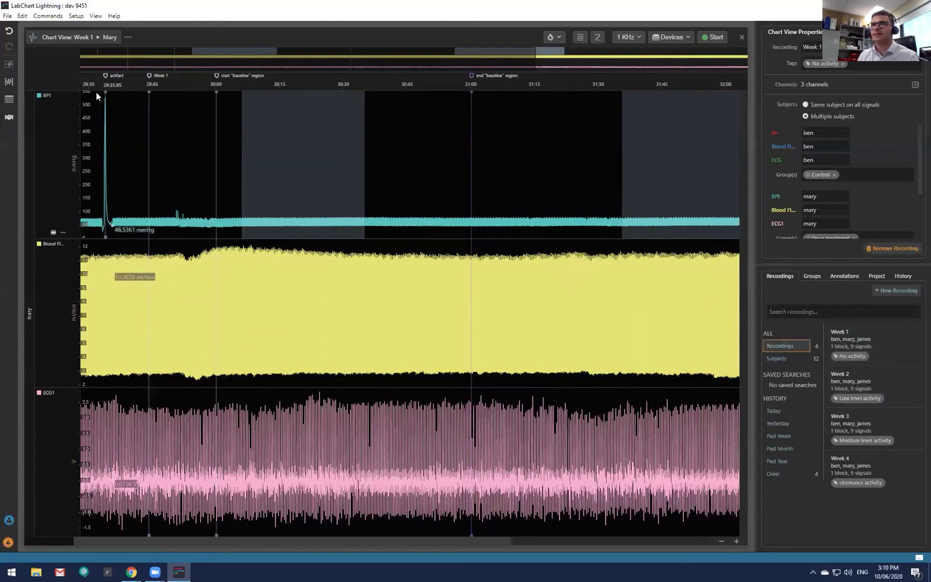
pyautogui.click(10, 101)
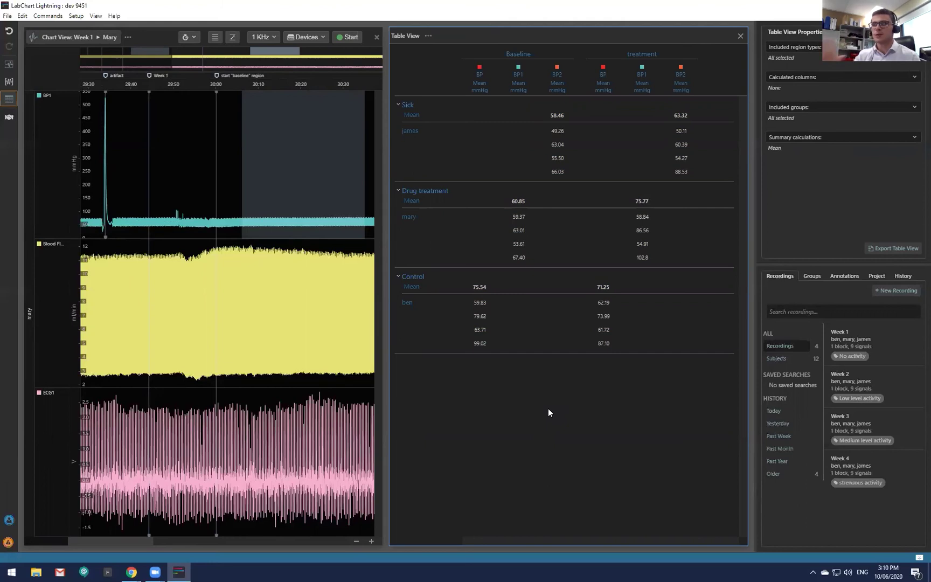
pyautogui.click(741, 36)
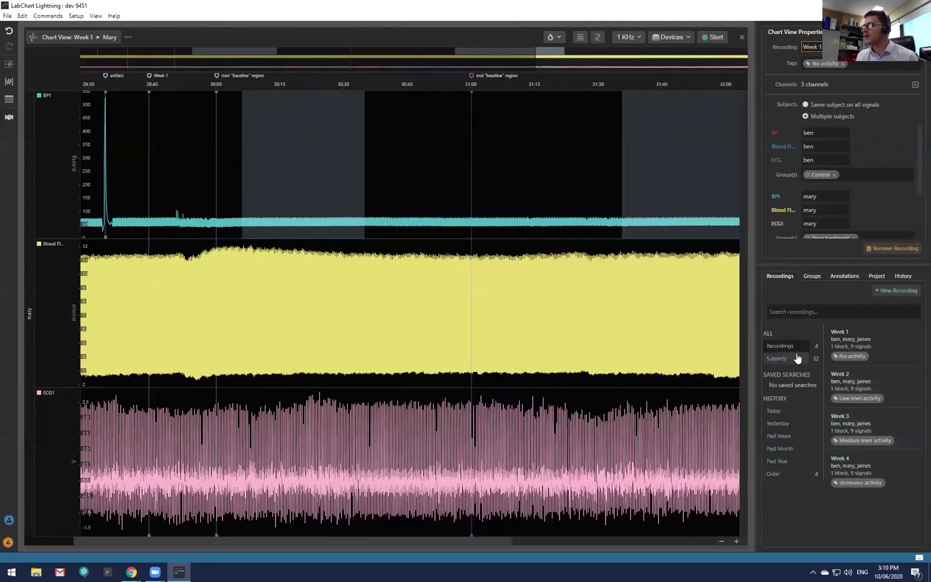
# Open the Week 1 recording with all three subjects and scroll to the regions.
pyautogui.click(850, 358)
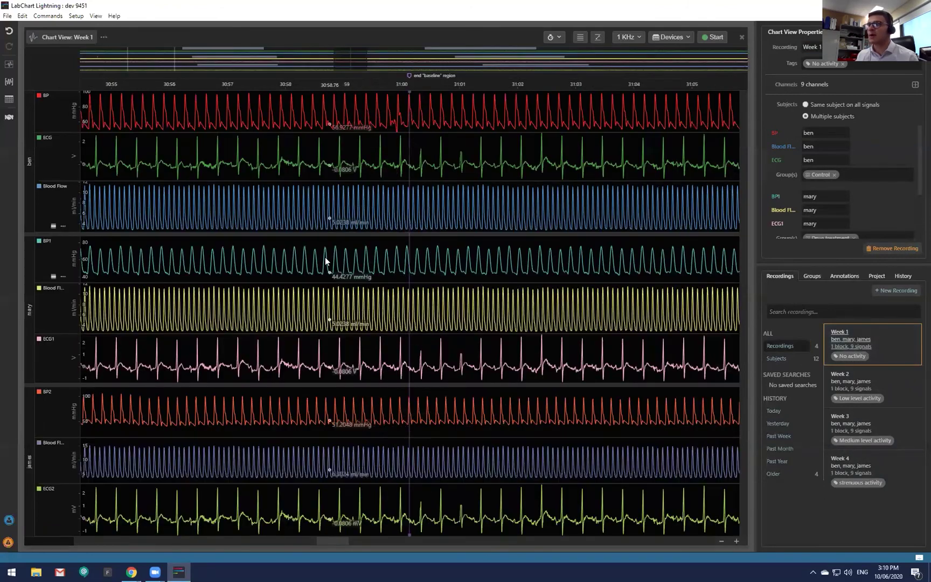
pyautogui.scroll(-5, 325, 257)
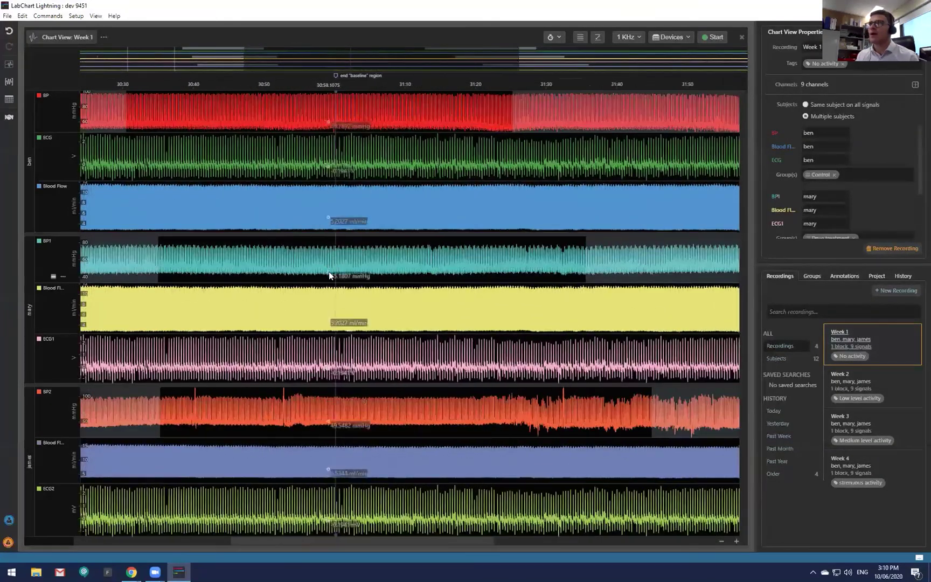
pyautogui.scroll(-1, 312, 480)
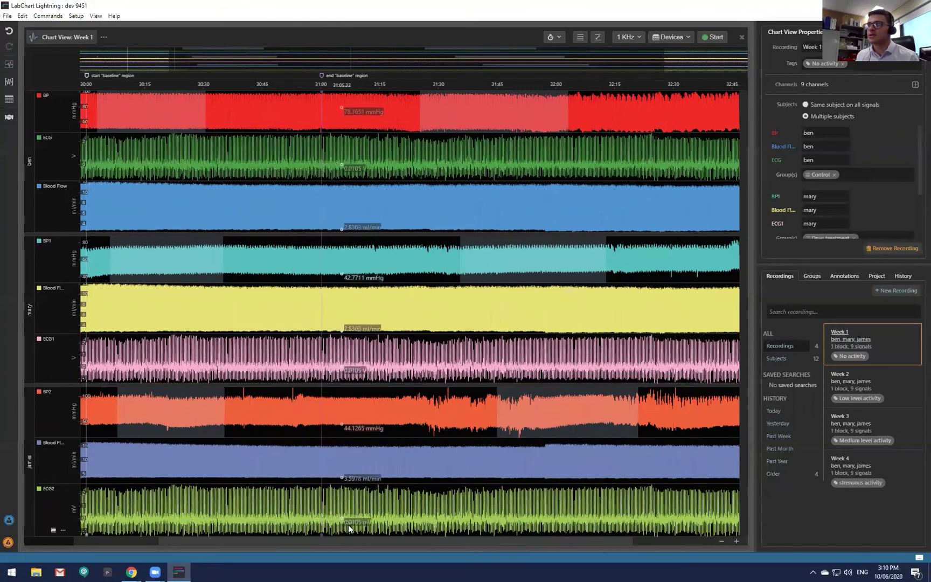
pyautogui.moveTo(359, 541); pyautogui.dragTo(277, 539)
pyautogui.click(274, 541)
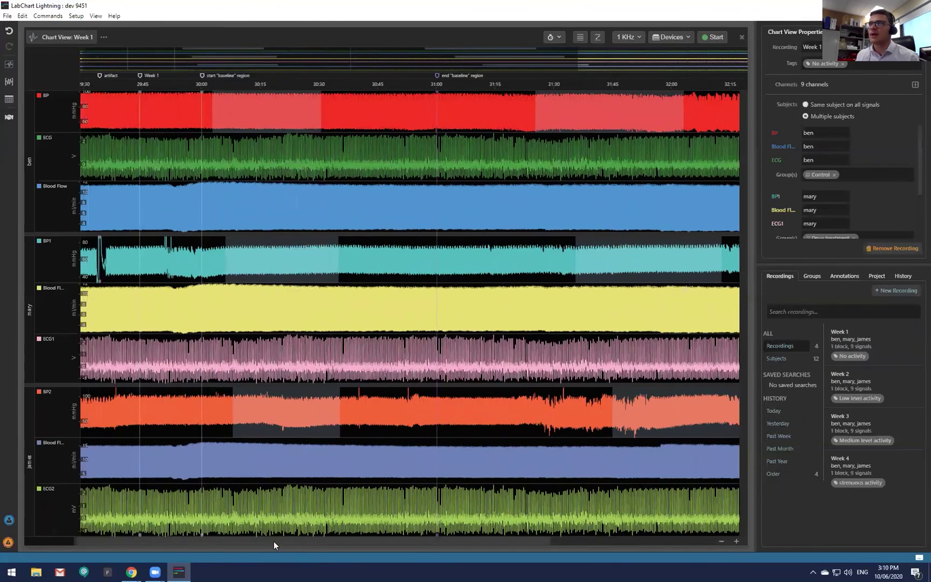
# Inspect the BP Baseline region's type properties and its start, end and length.
pyautogui.click(283, 102)
pyautogui.click(257, 104)
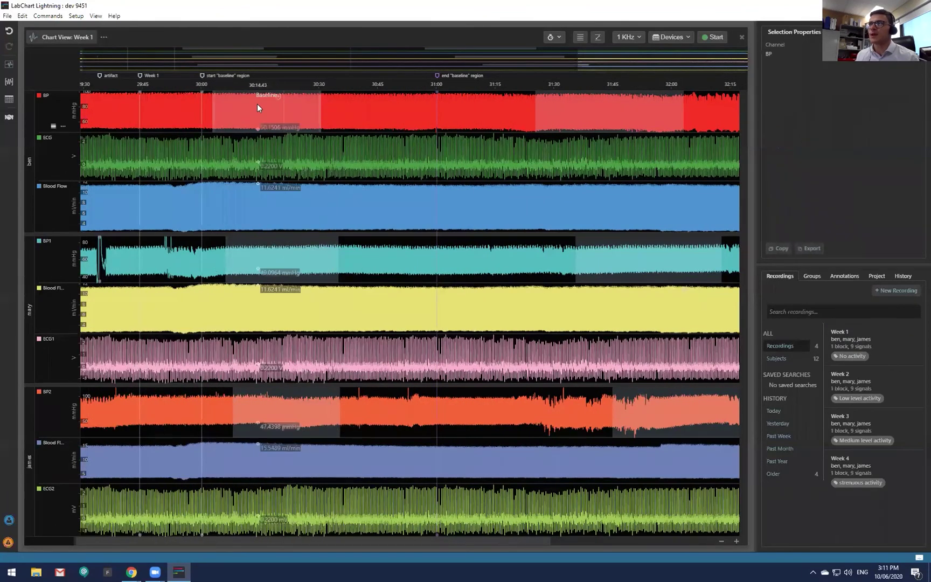
pyautogui.click(269, 119)
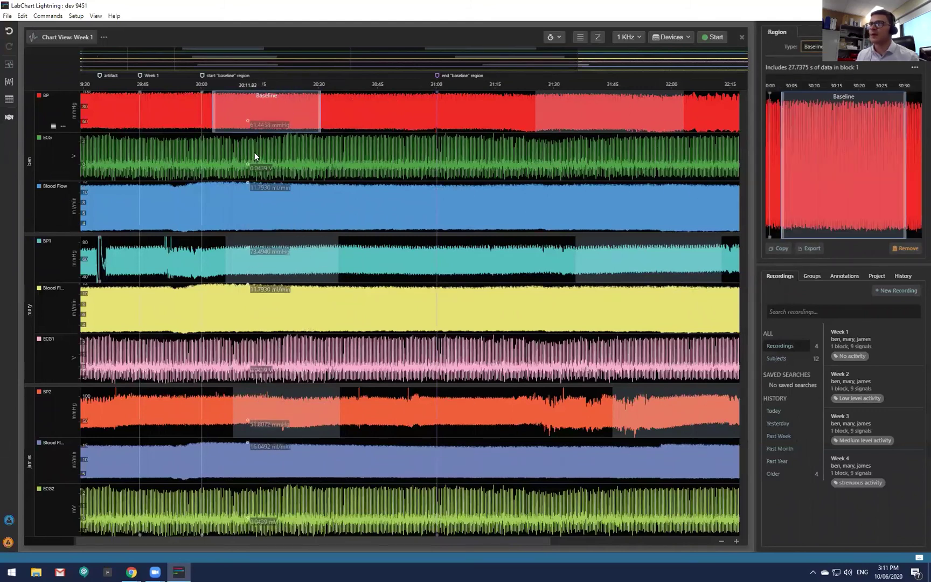
pyautogui.click(912, 46)
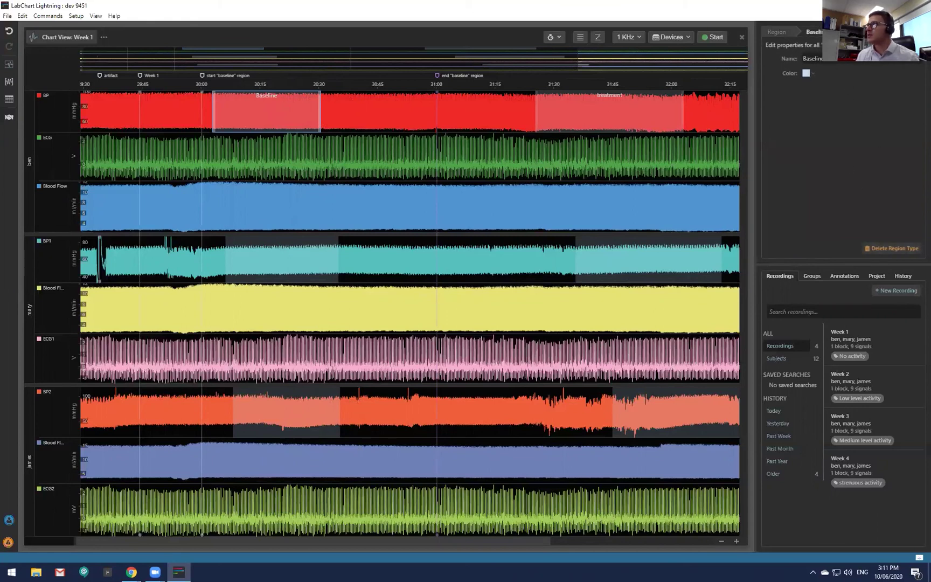
pyautogui.click(776, 31)
pyautogui.click(913, 65)
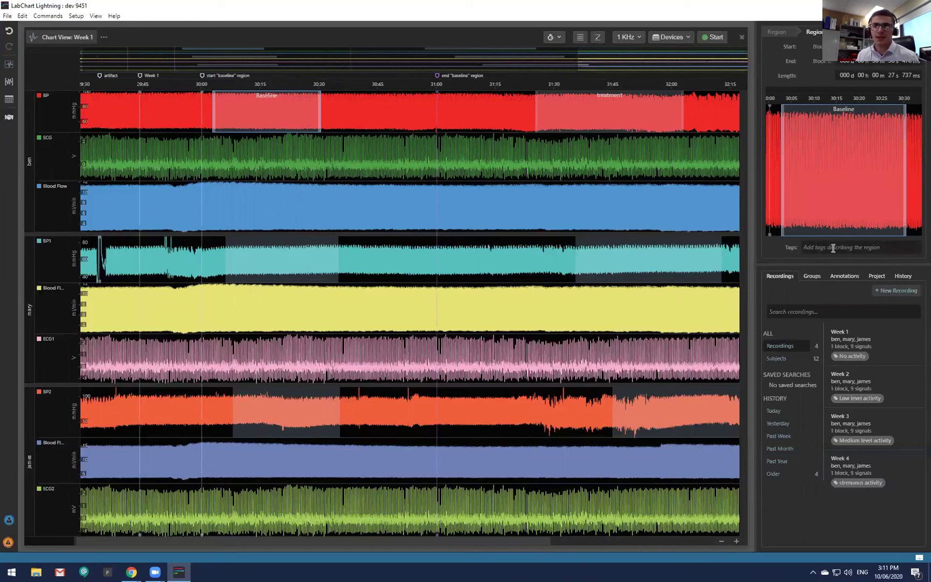
pyautogui.click(777, 32)
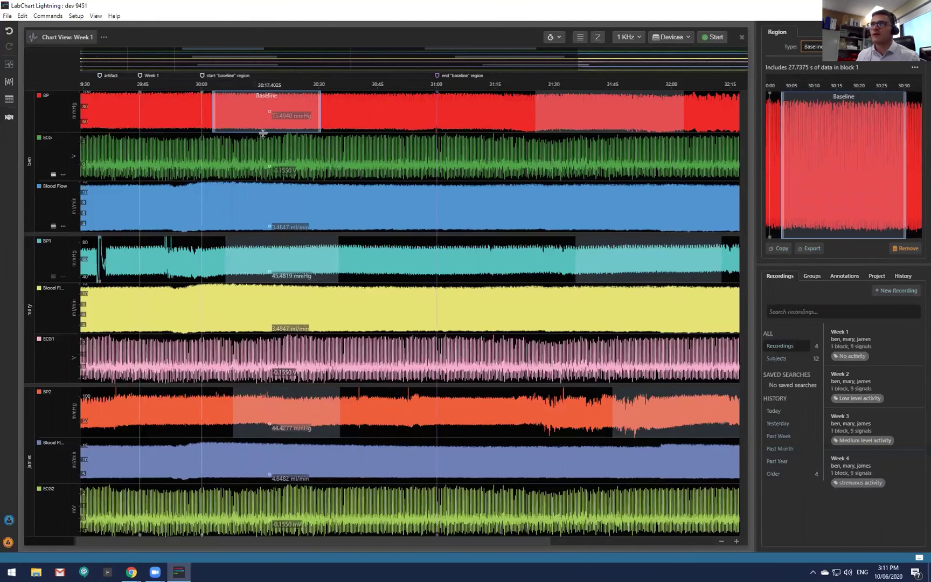
# Select the Baseline regions in the BP2 and BP1 channels.
pyautogui.click(275, 406)
pyautogui.click(265, 251)
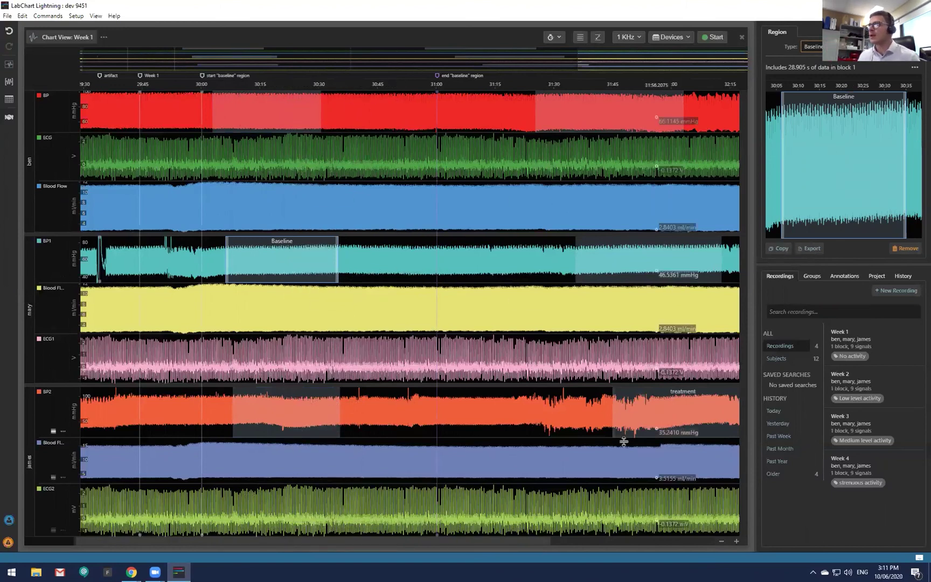
pyautogui.moveTo(516, 539); pyautogui.dragTo(607, 397)
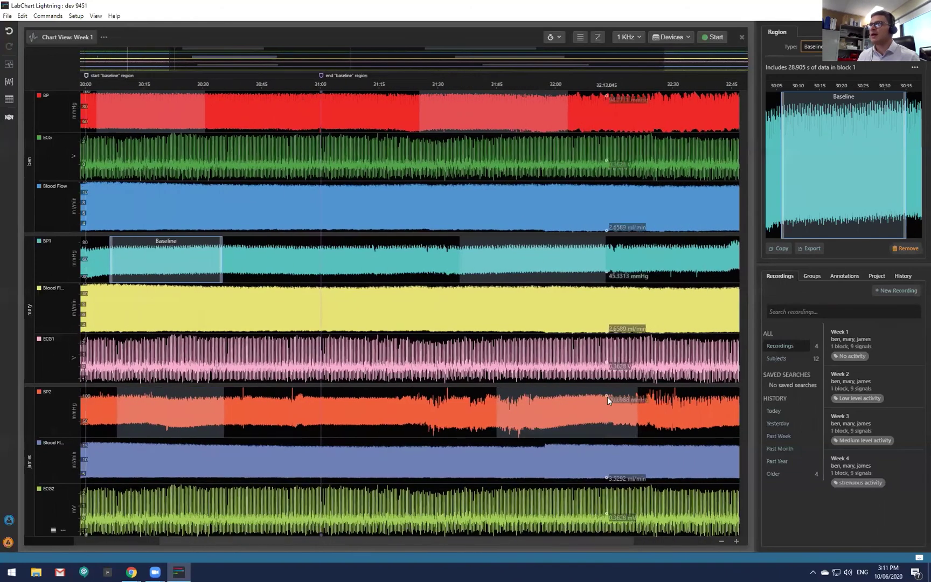
# Check the BP, BP1 and BP2 treatment regions, ending on BP2's Placebo-tagged details.
pyautogui.click(494, 106)
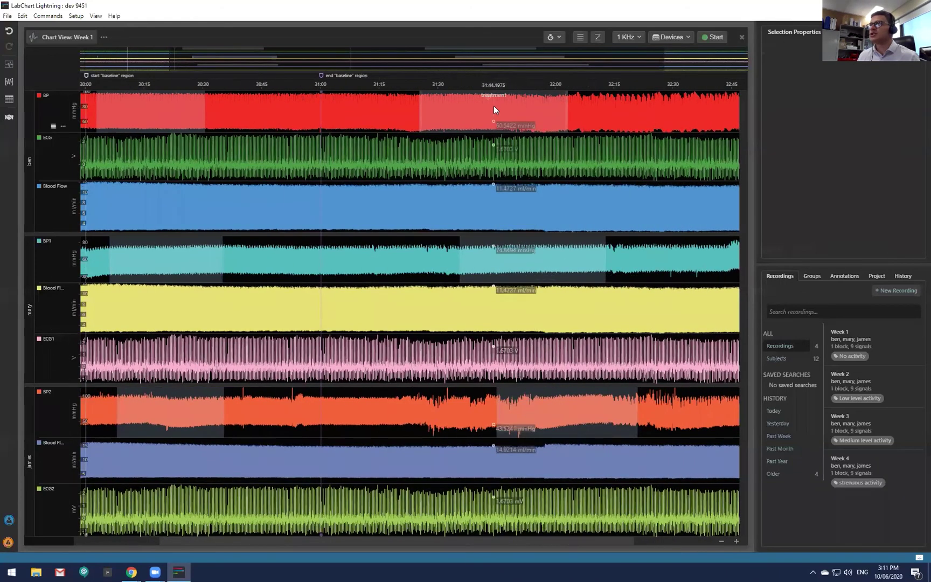
pyautogui.click(558, 257)
pyautogui.click(566, 400)
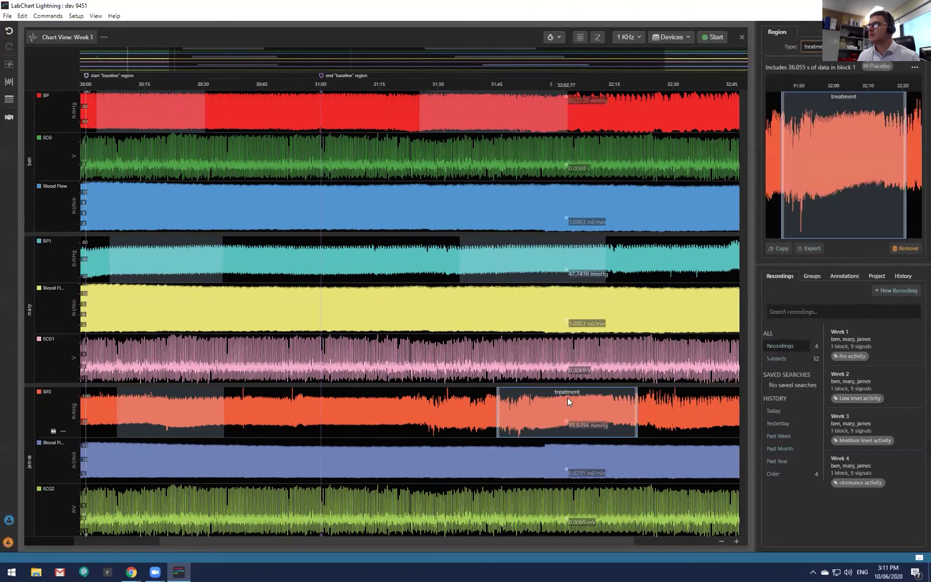
pyautogui.click(511, 99)
pyautogui.click(511, 99)
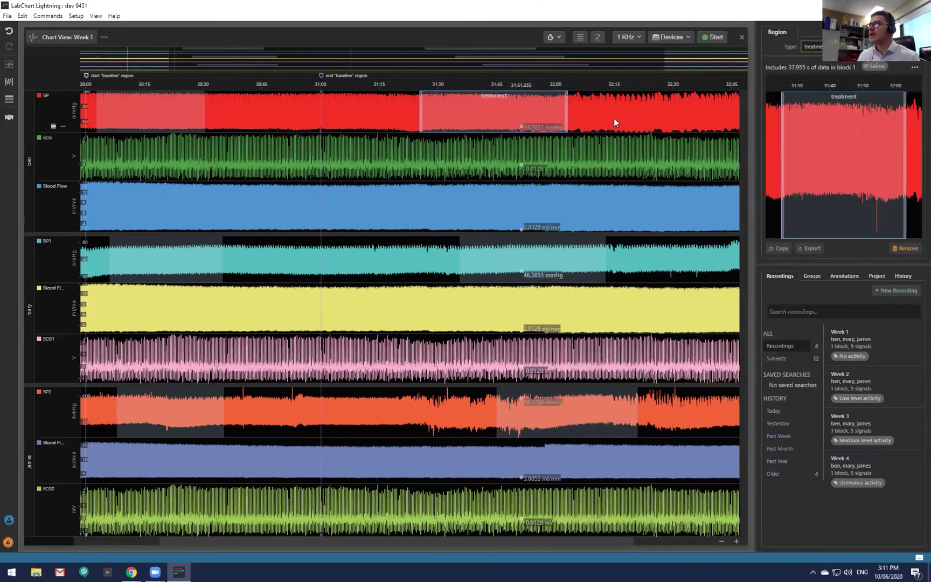
pyautogui.click(538, 259)
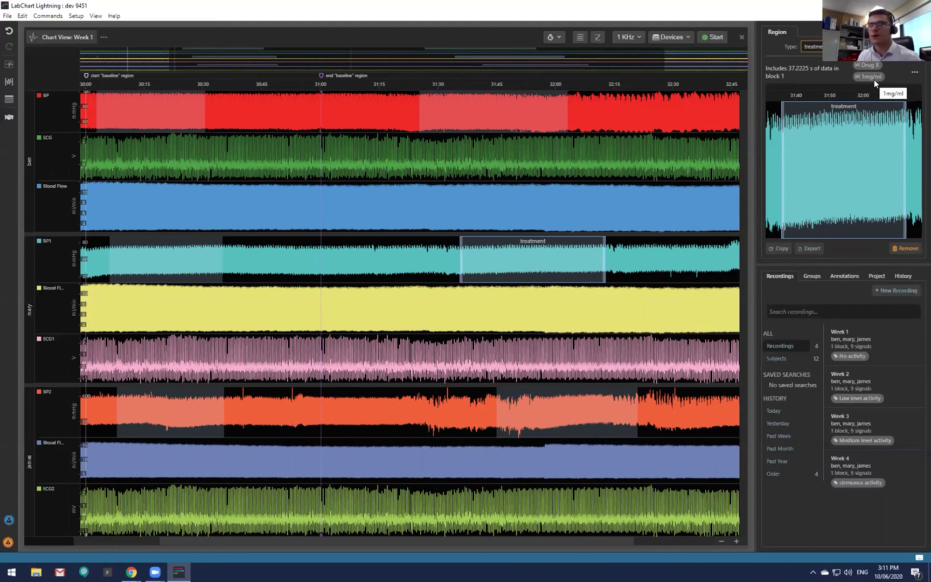
pyautogui.click(552, 403)
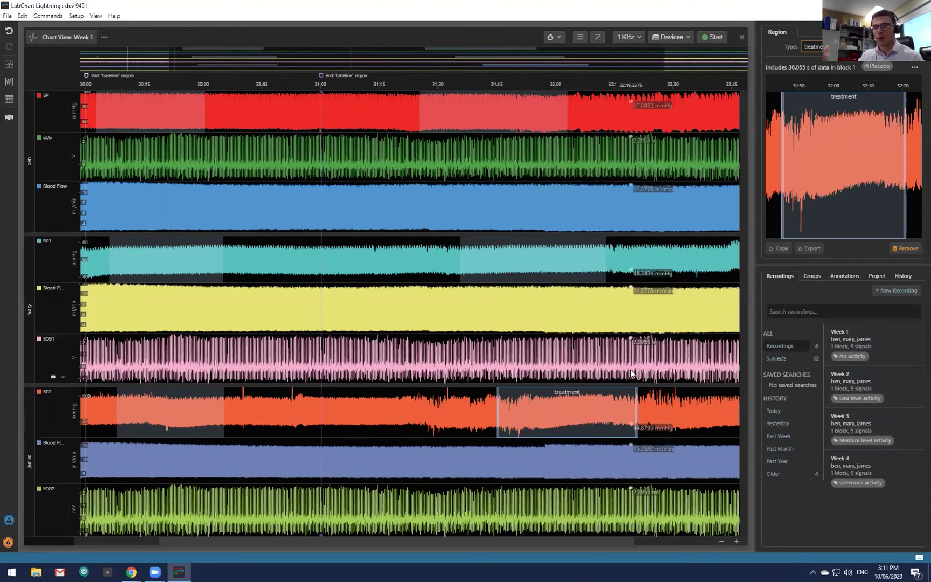
# Open the region statistics table, inspect Baseline BP2 means 49.26–66.03, and navigate to 63.04's region.
pyautogui.click(9, 99)
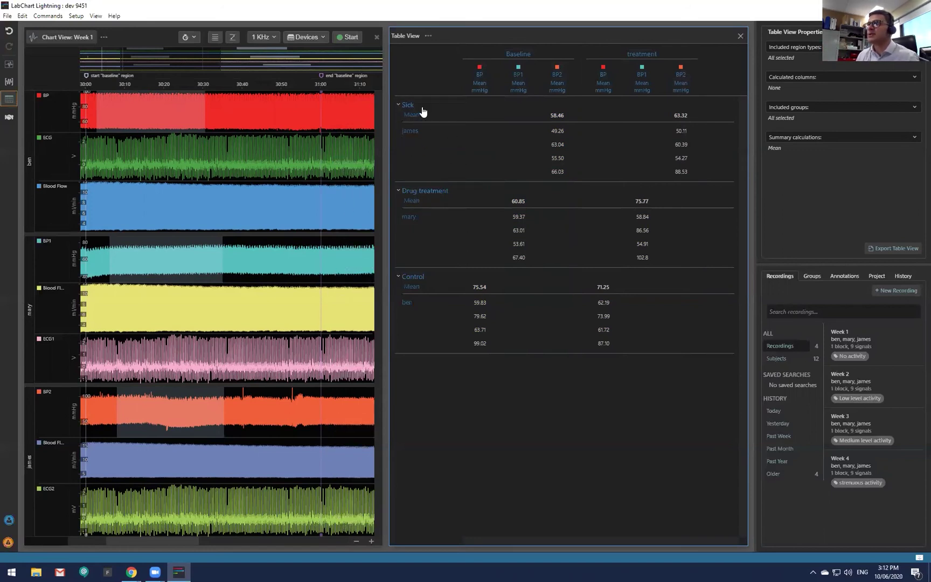
pyautogui.click(560, 131)
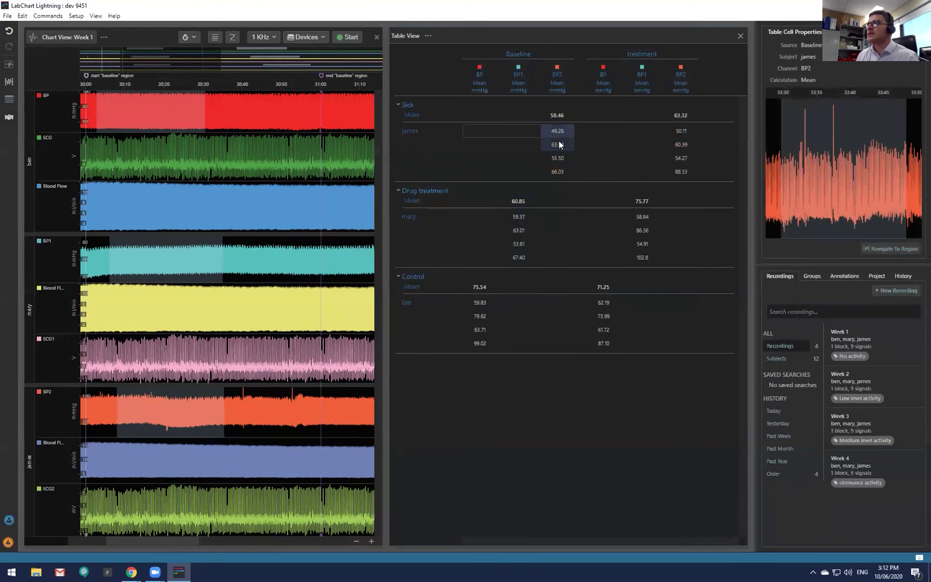
pyautogui.click(559, 144)
pyautogui.click(560, 158)
pyautogui.click(560, 171)
pyautogui.click(560, 141)
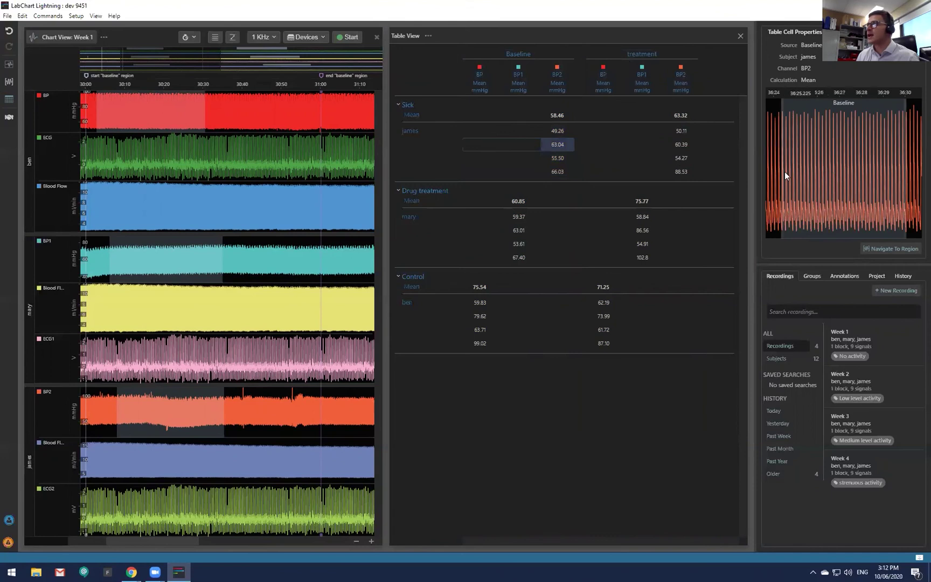
pyautogui.click(881, 251)
# Inspect Baseline BP2 means 55.50 and 66.03 and treatment BP2 means 60.39, 50.11, 54.27.
pyautogui.click(564, 158)
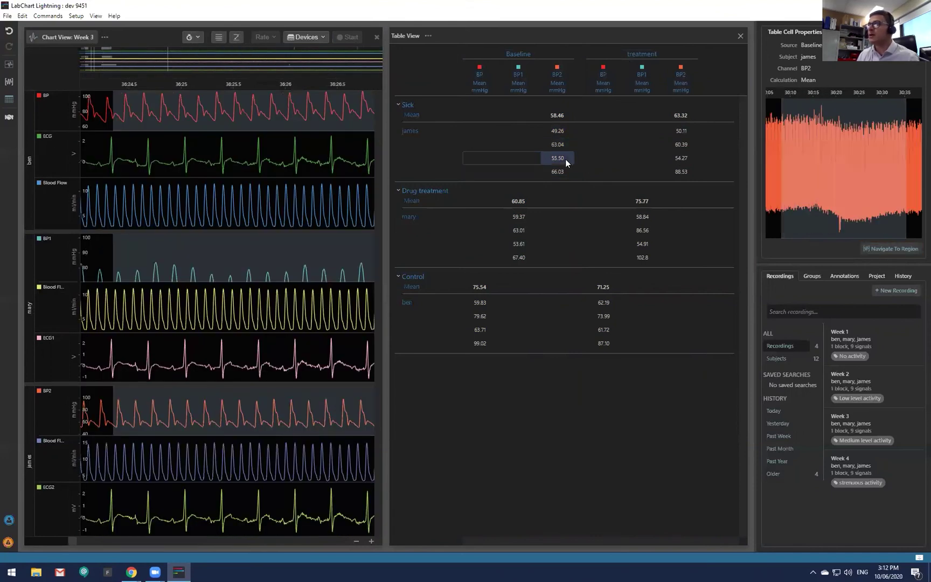
pyautogui.click(562, 172)
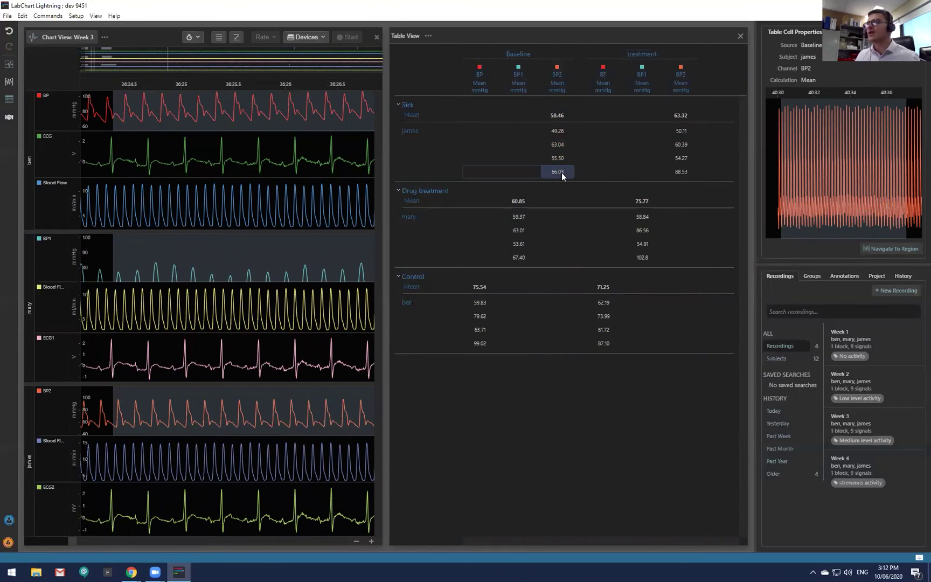
pyautogui.click(563, 160)
pyautogui.click(684, 144)
pyautogui.click(683, 130)
pyautogui.click(682, 157)
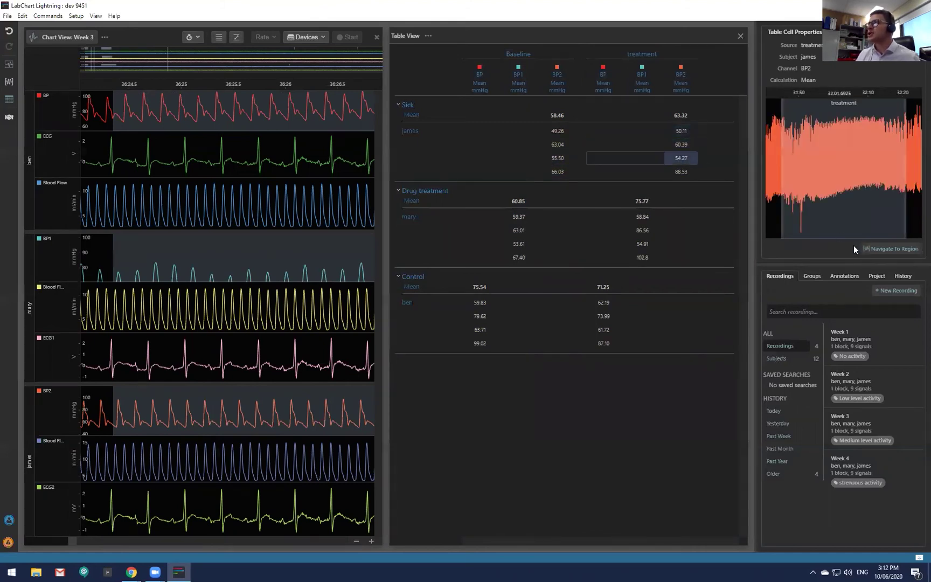
# Inspect the treatment BP1 means (54.91, 86.56, 58.84, 102.8) and jump the chart to their regions.
pyautogui.click(891, 248)
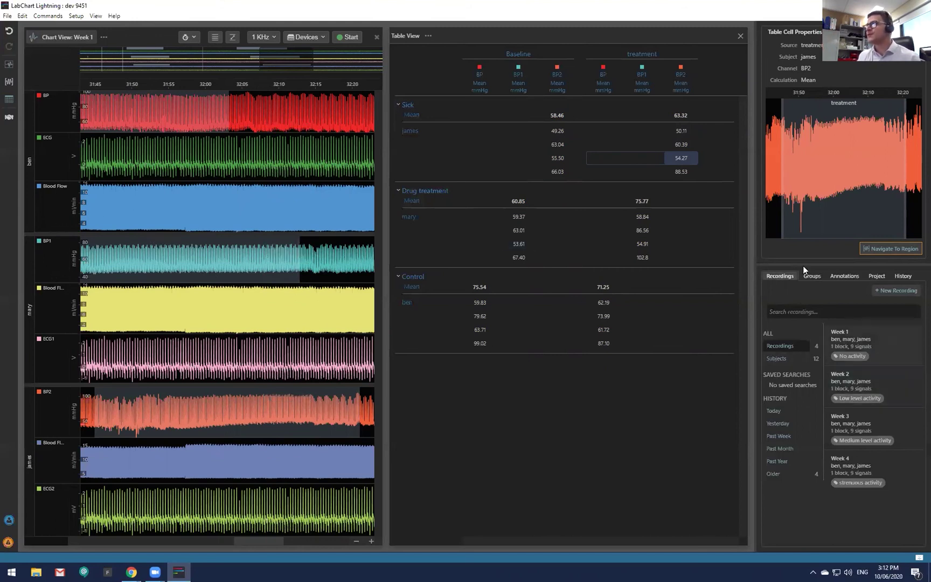
pyautogui.click(642, 245)
pyautogui.click(642, 230)
pyautogui.click(642, 217)
pyautogui.click(644, 257)
pyautogui.click(646, 249)
pyautogui.click(874, 251)
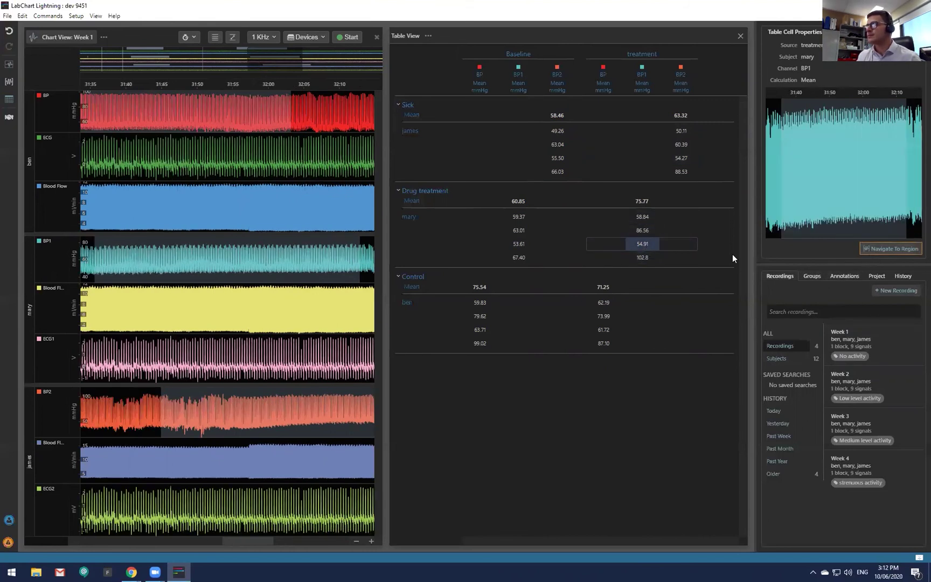
# Compare Baseline BP1 mean 63.01 with treatment and Control means 60.39, 61.72 and 62.19.
pyautogui.click(518, 231)
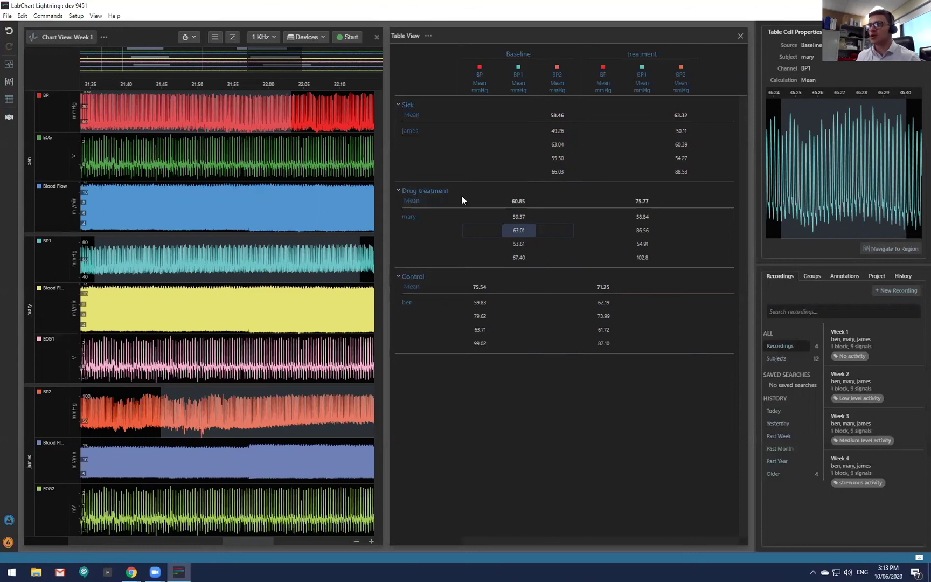
pyautogui.click(680, 145)
pyautogui.click(644, 231)
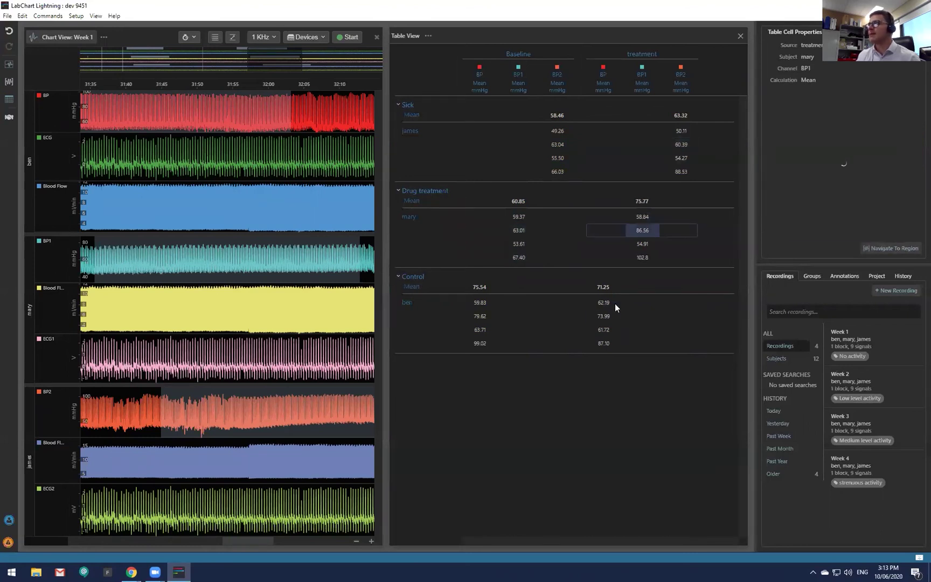
pyautogui.click(609, 328)
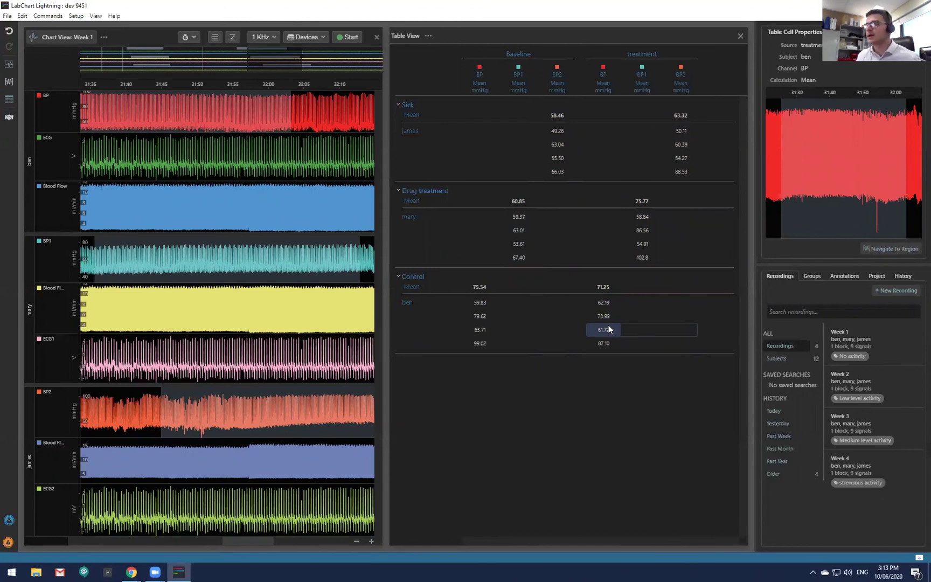
pyautogui.click(604, 303)
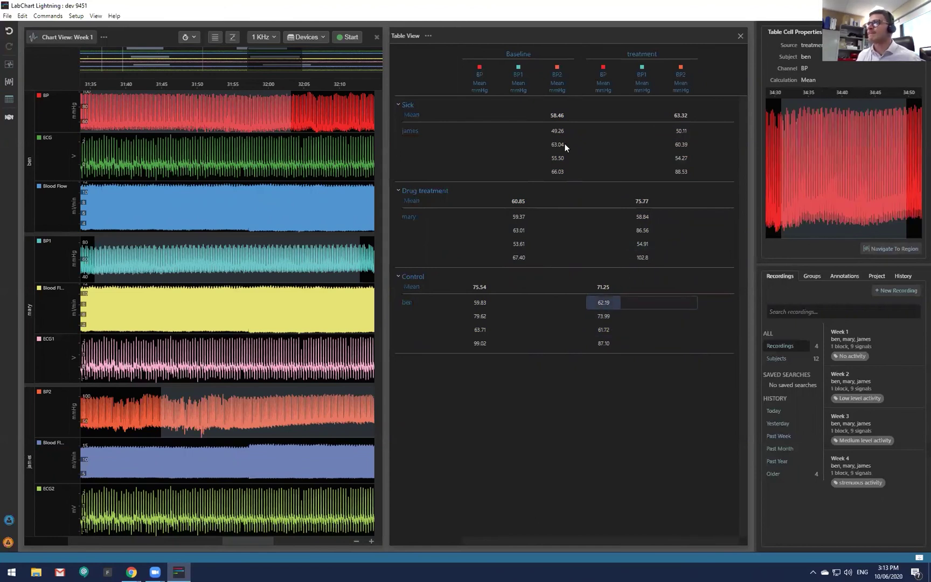
pyautogui.click(428, 36)
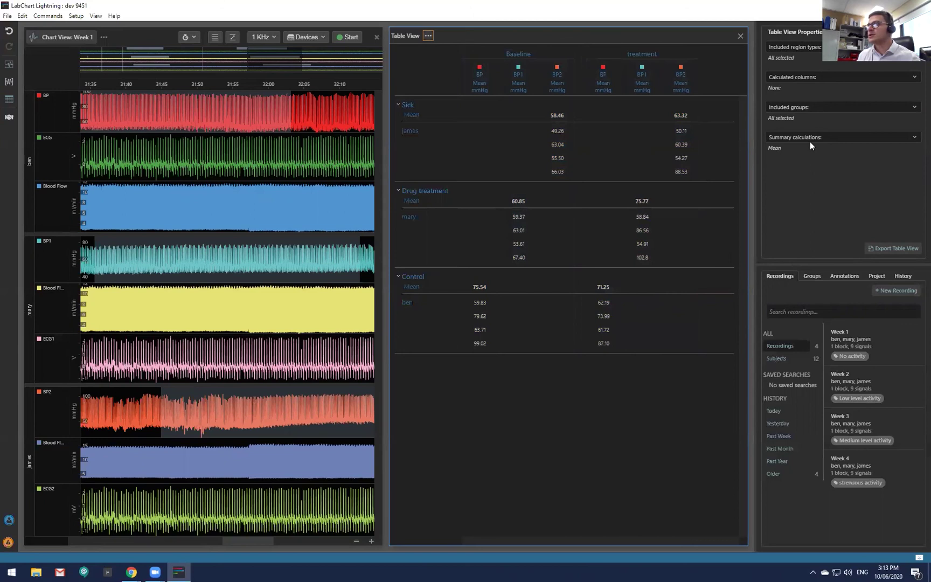
# Close the statistics table and browse all treatment regions in Regions View.
pyautogui.click(740, 35)
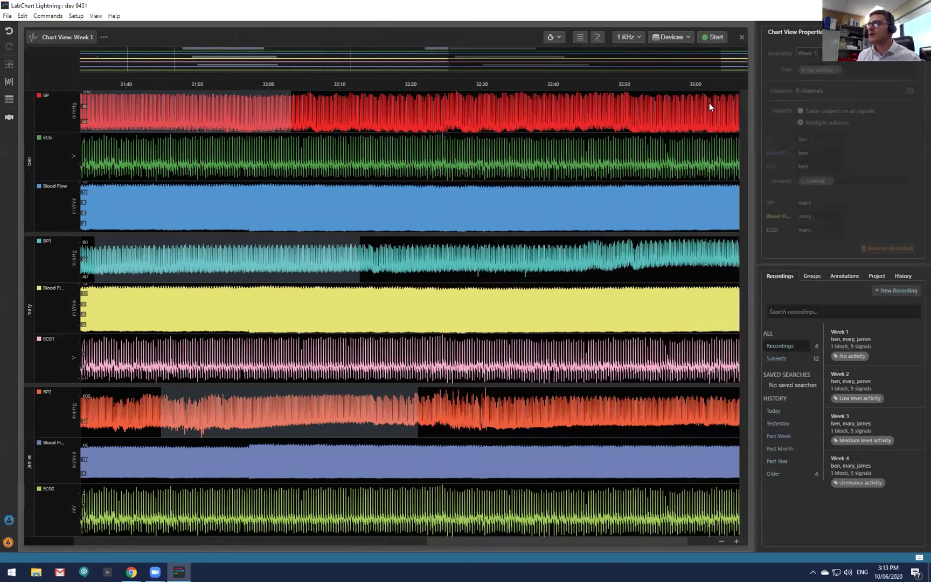
pyautogui.click(9, 82)
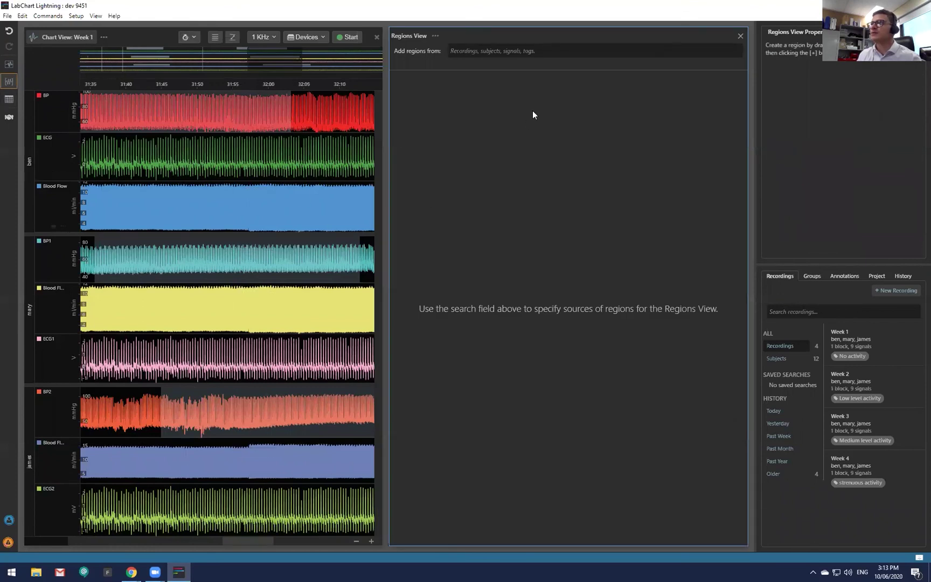
pyautogui.click(543, 52)
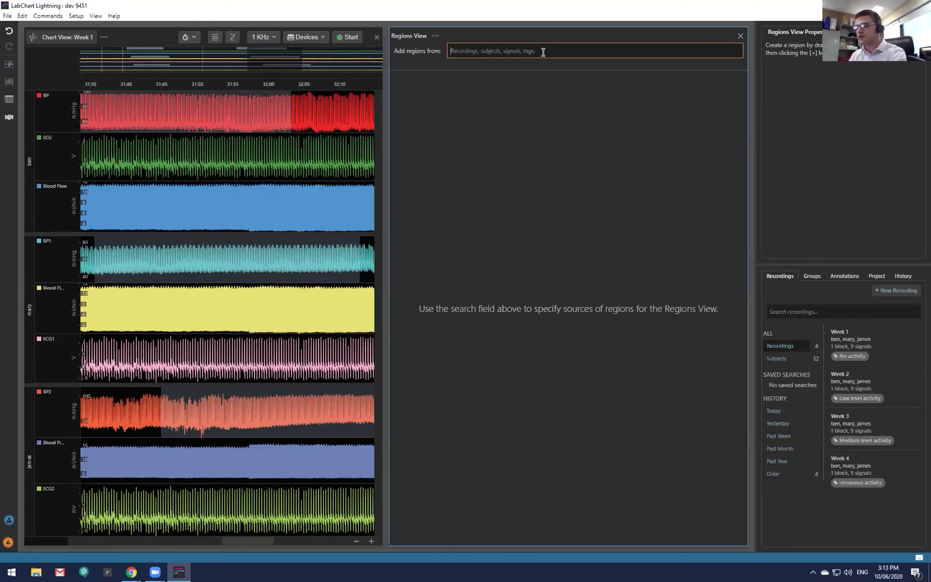
pyautogui.write('treat')
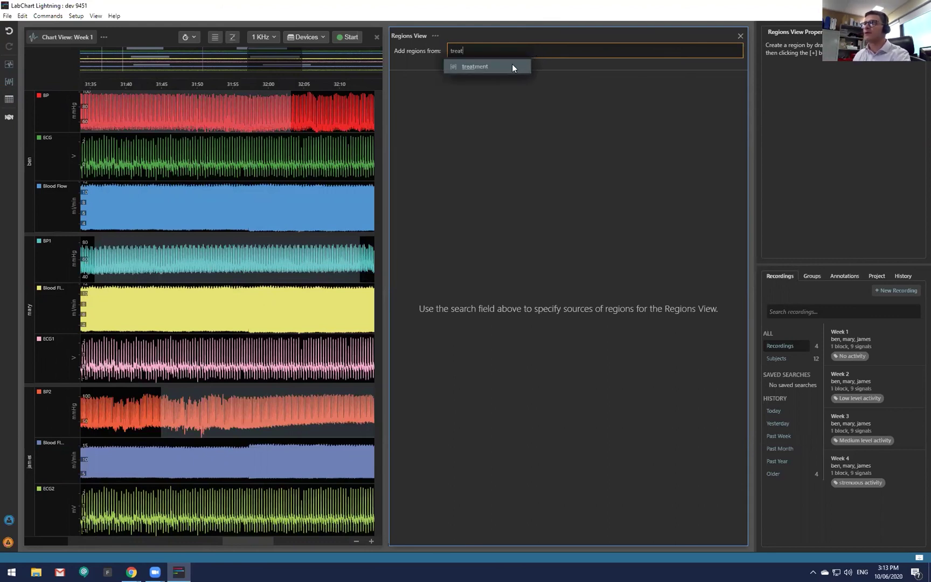
pyautogui.click(512, 67)
pyautogui.scroll(-2, 547, 334)
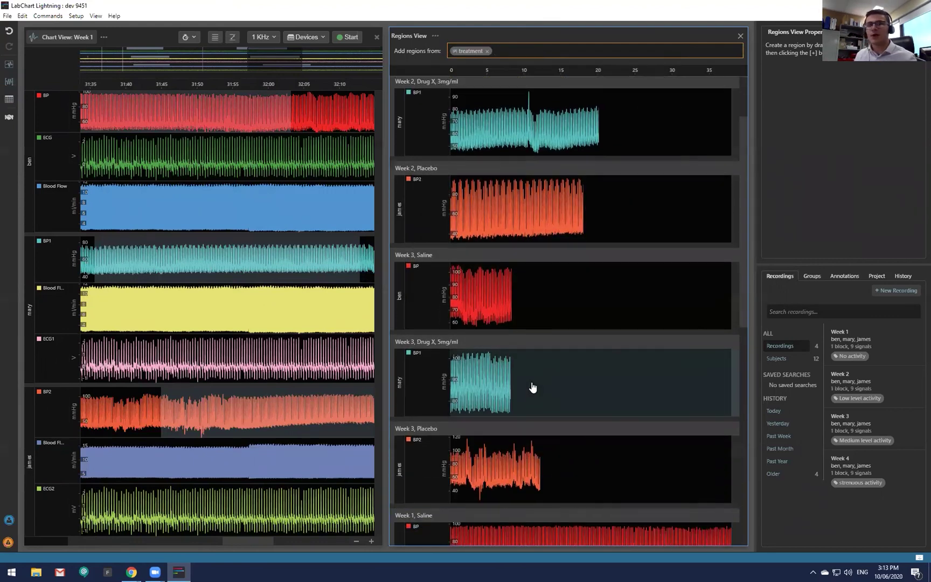
pyautogui.scroll(-10, 532, 386)
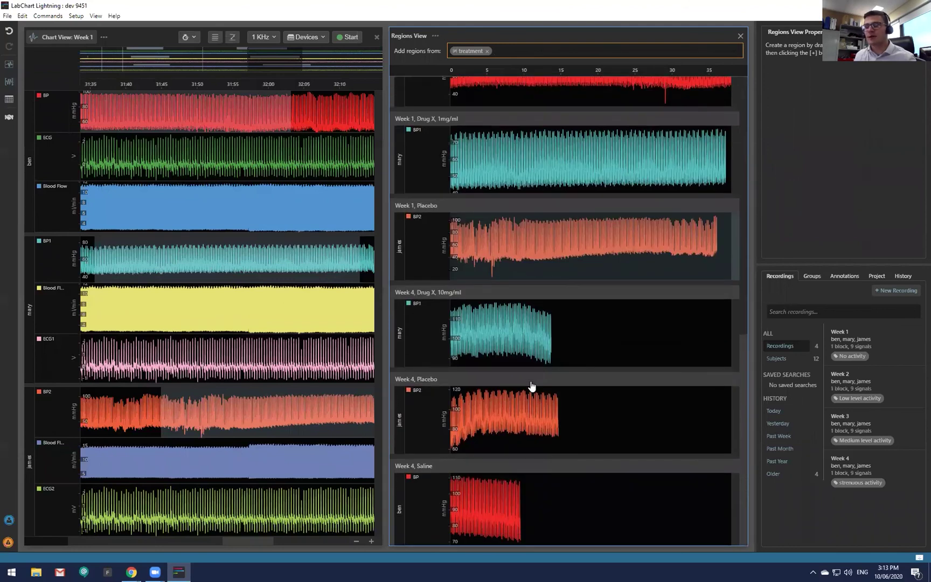
pyautogui.scroll(10, 529, 380)
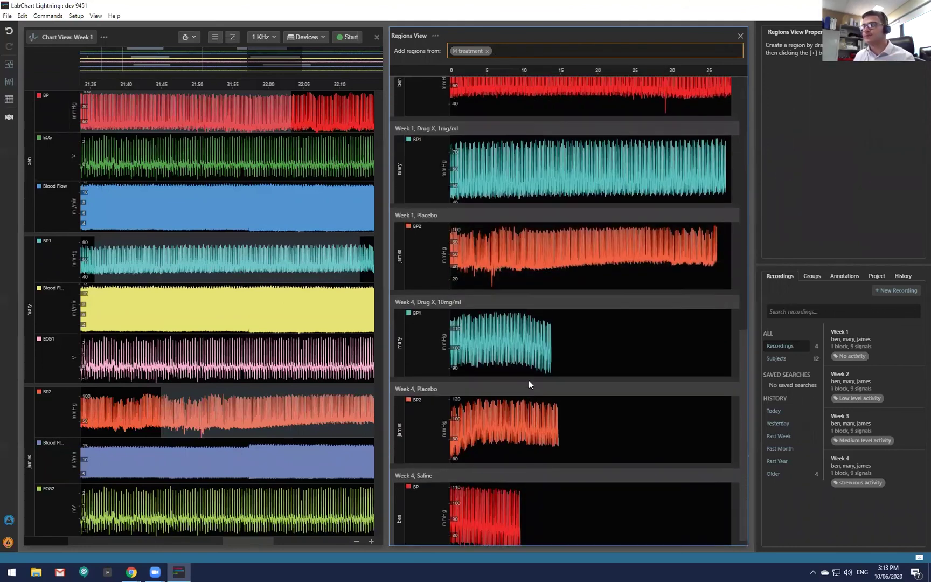
pyautogui.click(488, 51)
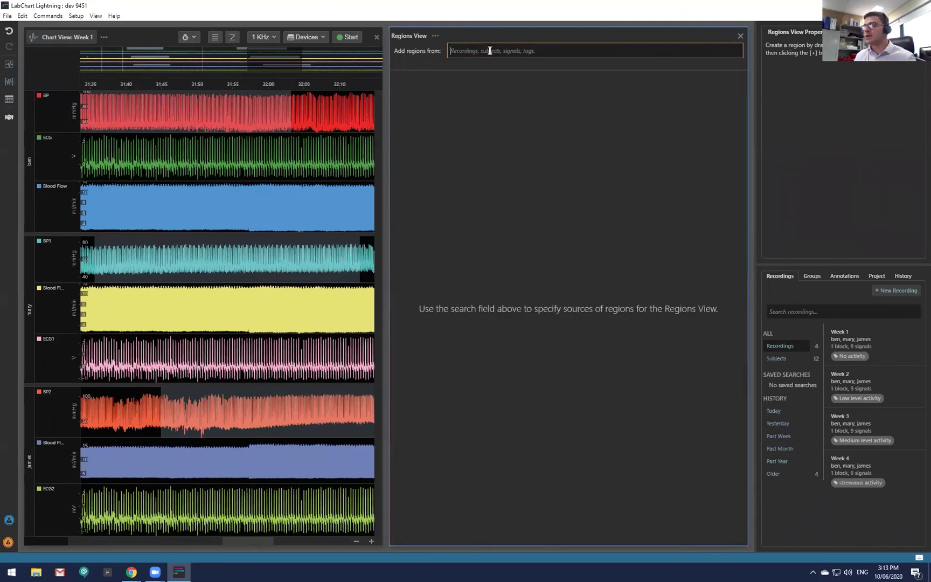
# Browse the 1mg/ml dose regions, then the BP signal regions, and close Regions View.
pyautogui.write('1m')
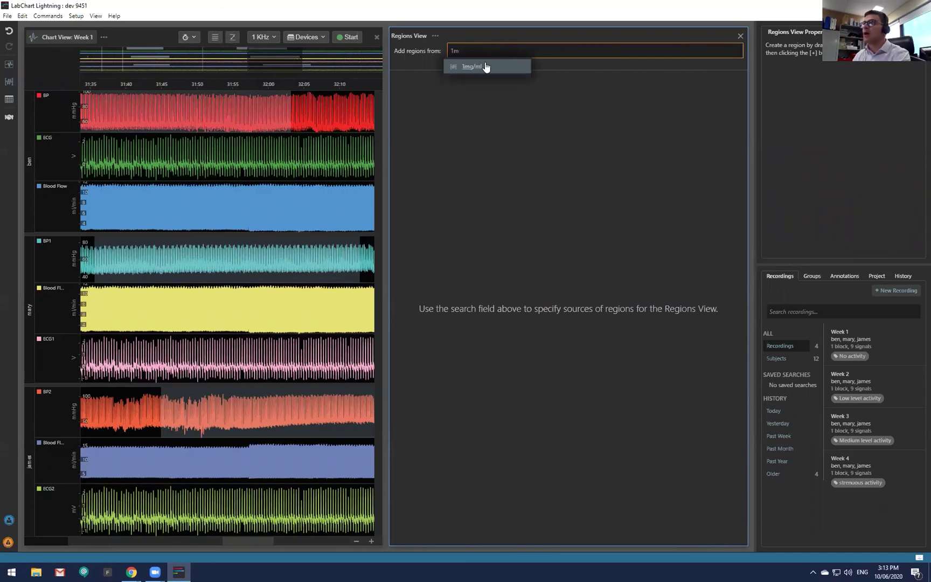
pyautogui.click(484, 66)
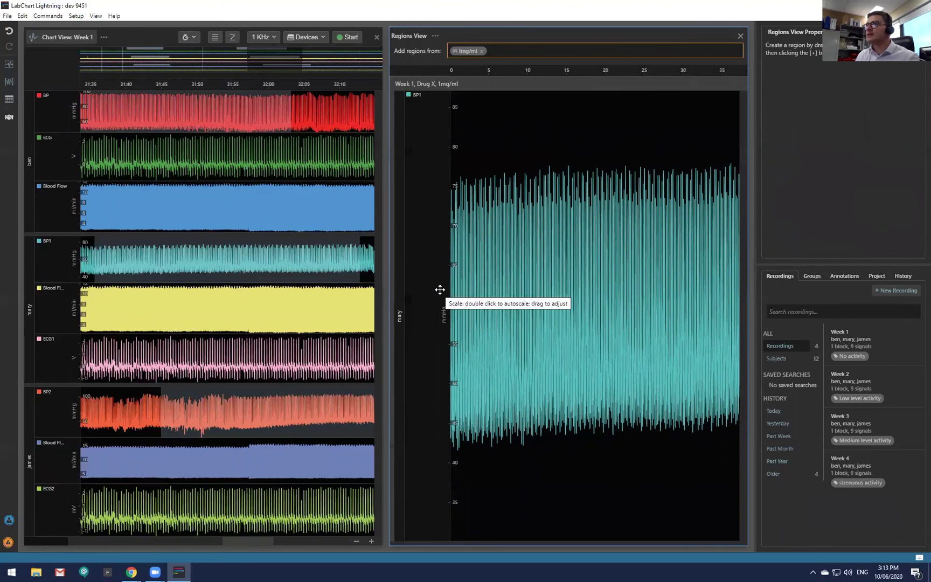
pyautogui.scroll(-3, 440, 286)
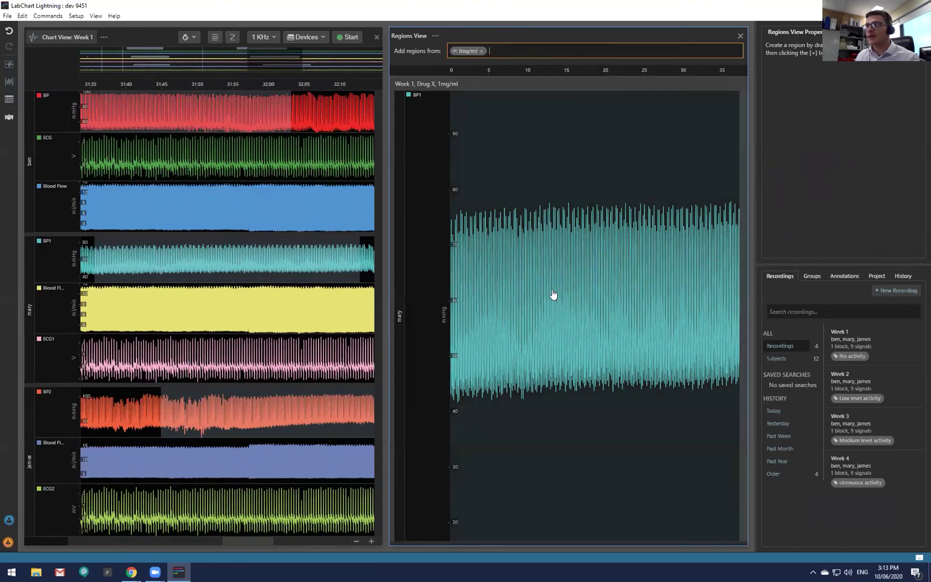
pyautogui.scroll(-2, 442, 289)
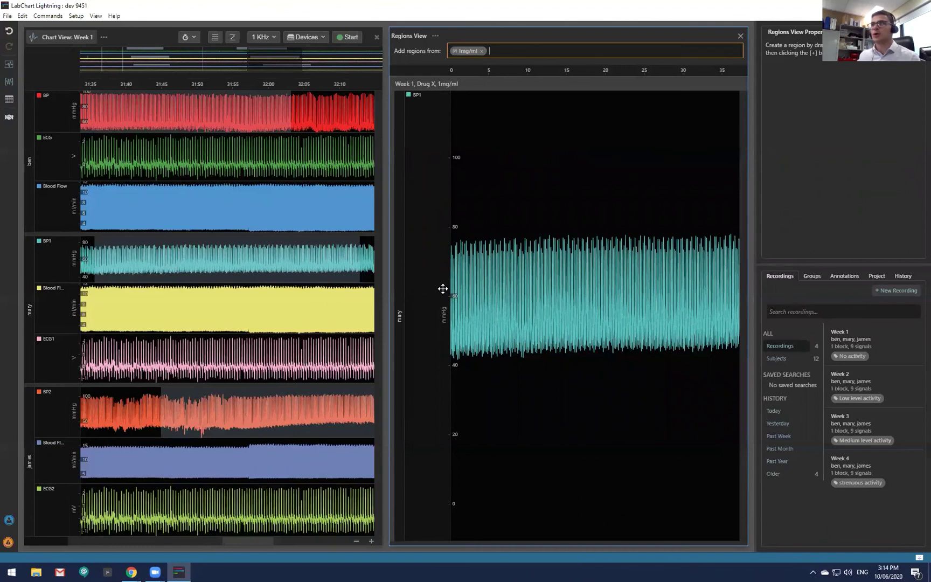
pyautogui.click(481, 51)
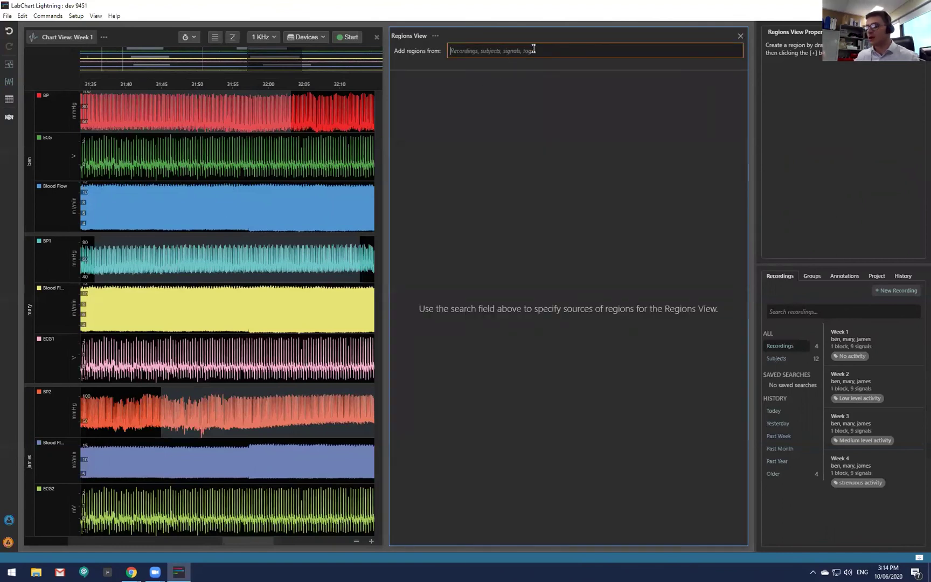
pyautogui.write('BP')
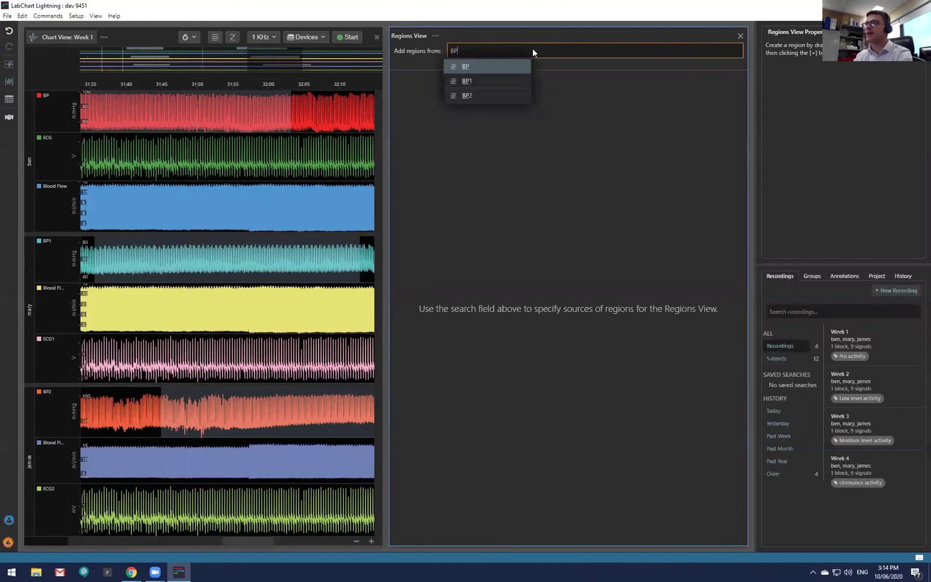
pyautogui.click(472, 65)
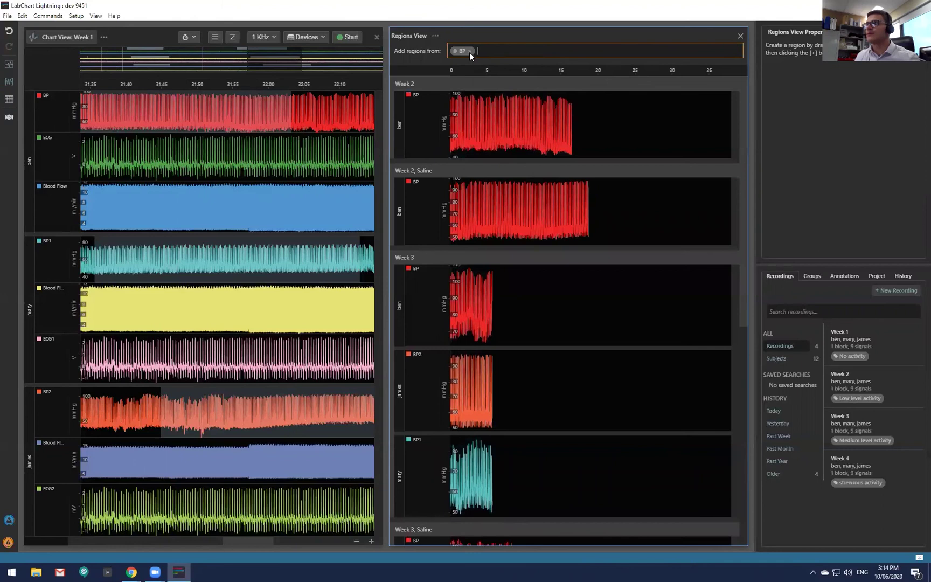
pyautogui.click(471, 51)
pyautogui.click(740, 36)
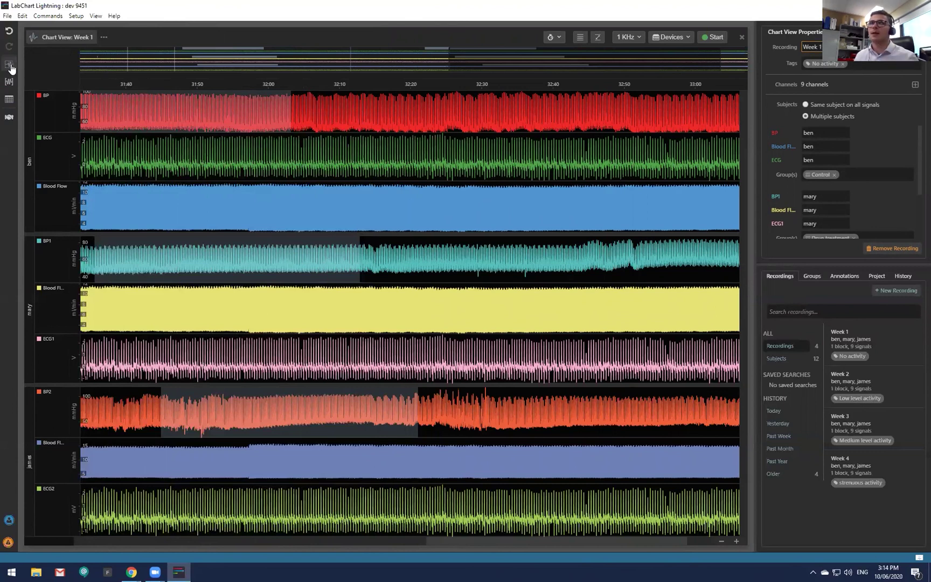
# Filter the recordings search by the Medium level activity tag, leaving only Week 3.
pyautogui.click(10, 64)
pyautogui.click(10, 66)
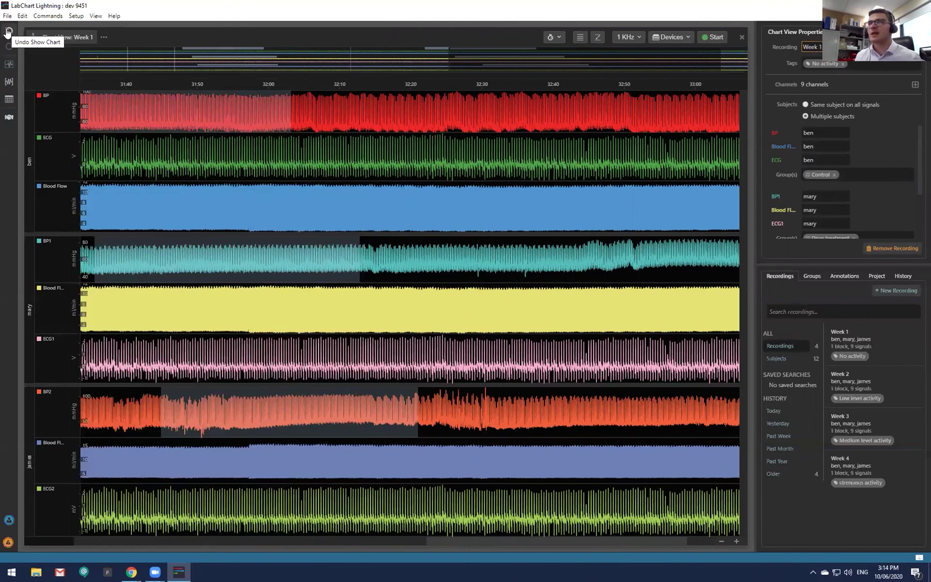
pyautogui.click(67, 37)
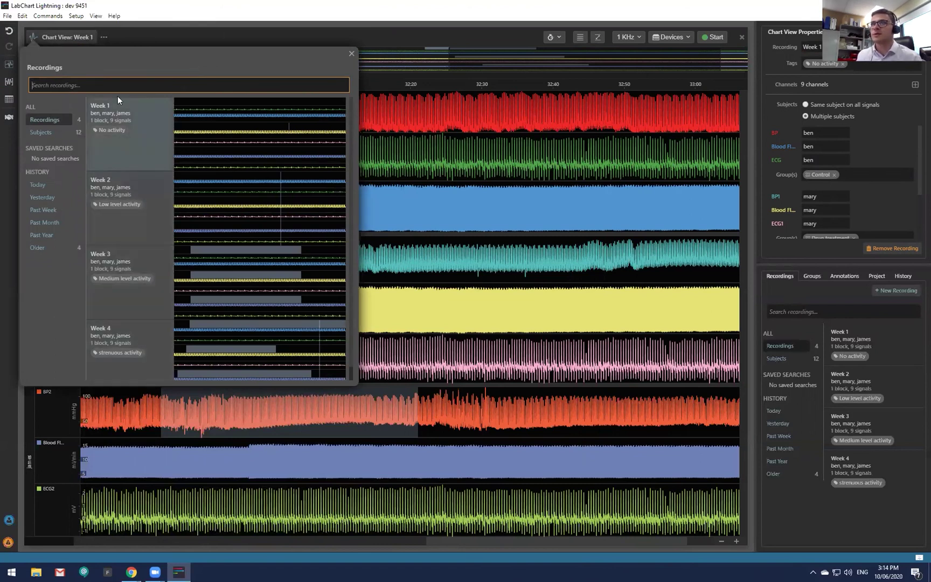
pyautogui.write('ma')
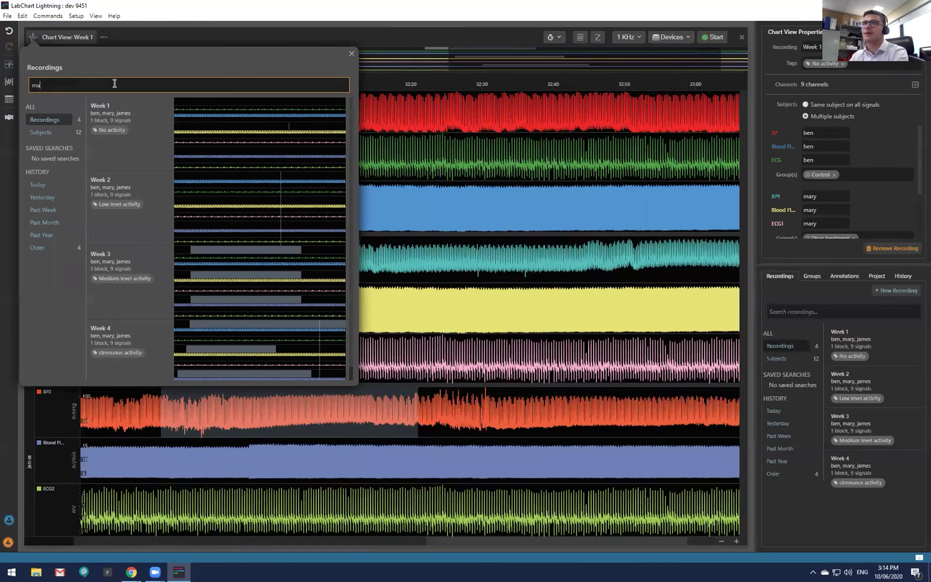
pyautogui.press('BackSpace')
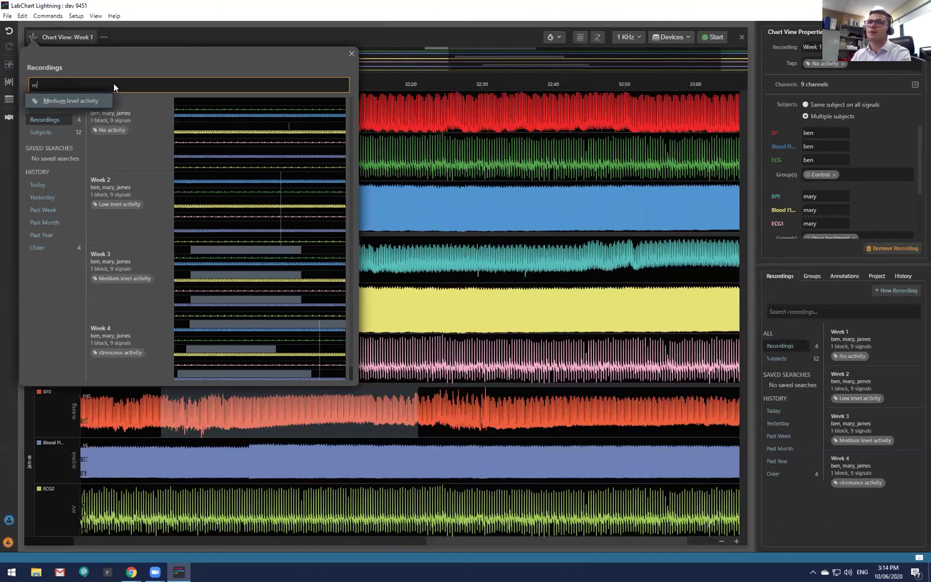
pyautogui.click(78, 103)
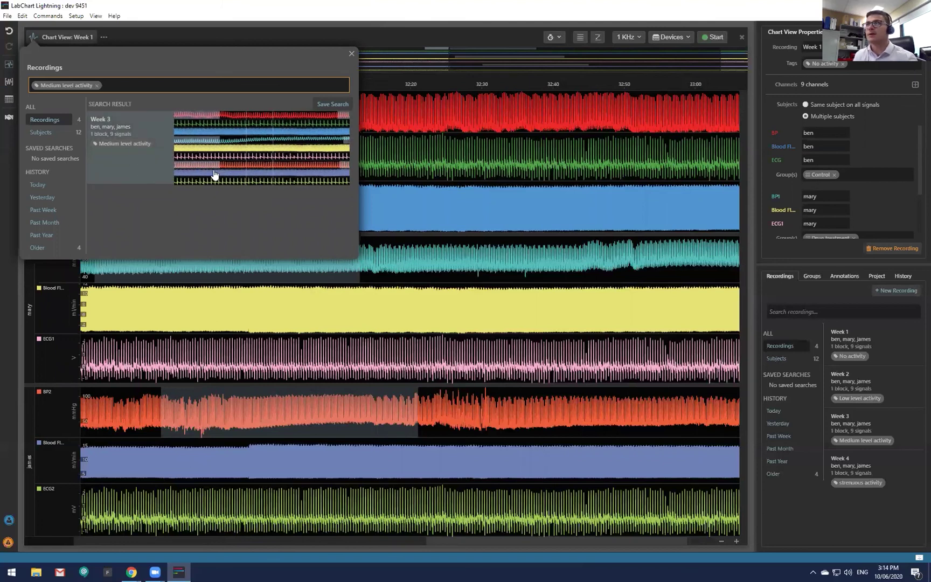
# Open the Week 3 recording and zoom the time axis in and out to view heartbeats.
pyautogui.click(178, 162)
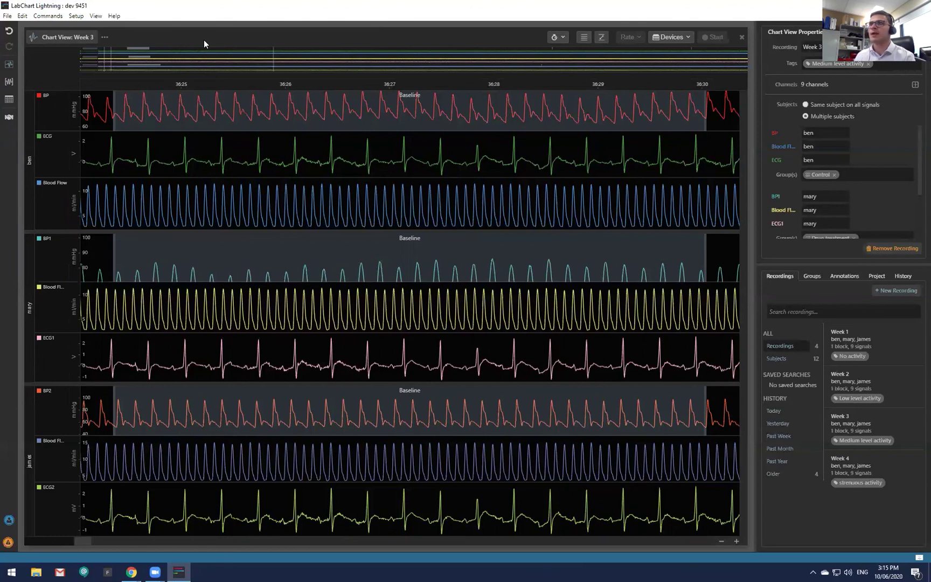
pyautogui.scroll(3, 329, 155)
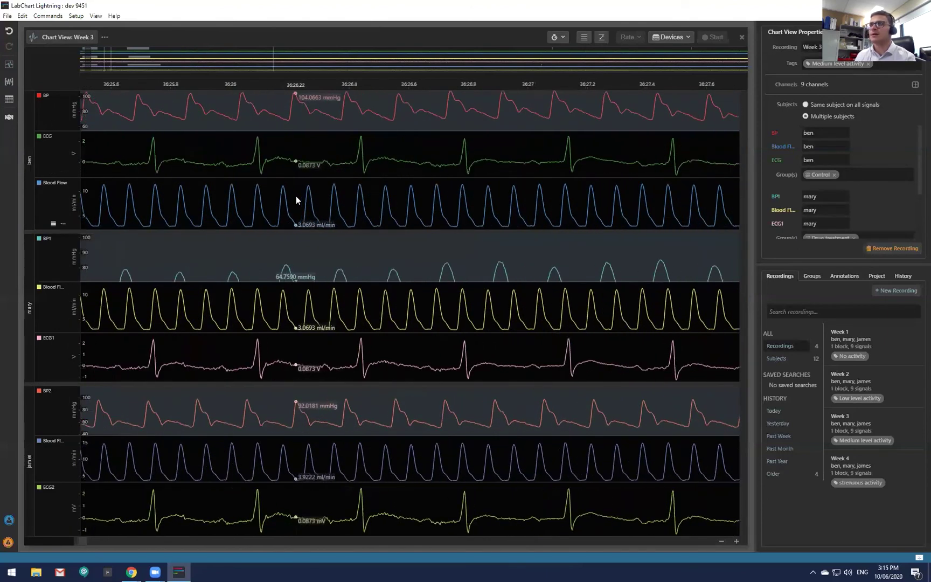
pyautogui.scroll(-1, 296, 199)
pyautogui.scroll(4, 76, 206)
pyautogui.scroll(-2, 76, 206)
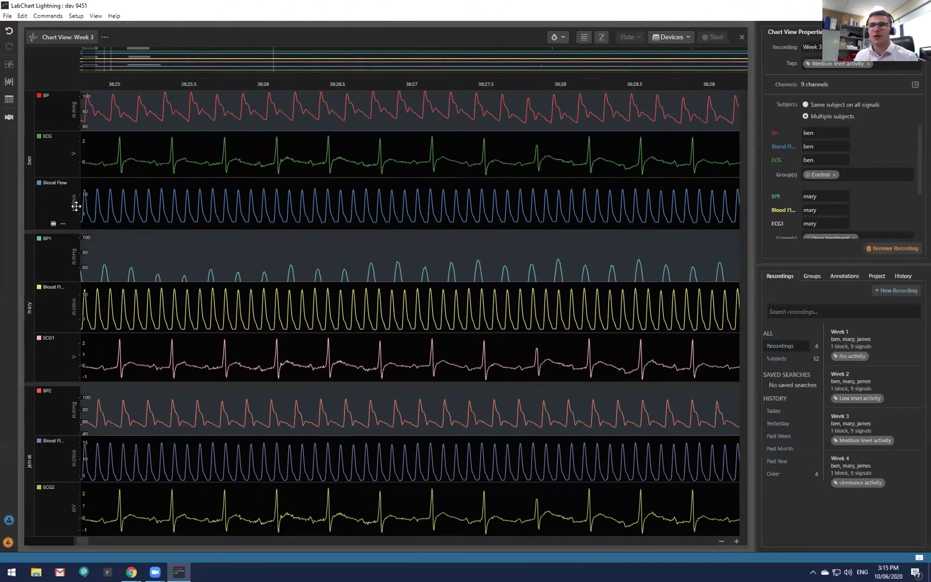
pyautogui.scroll(1, 208, 208)
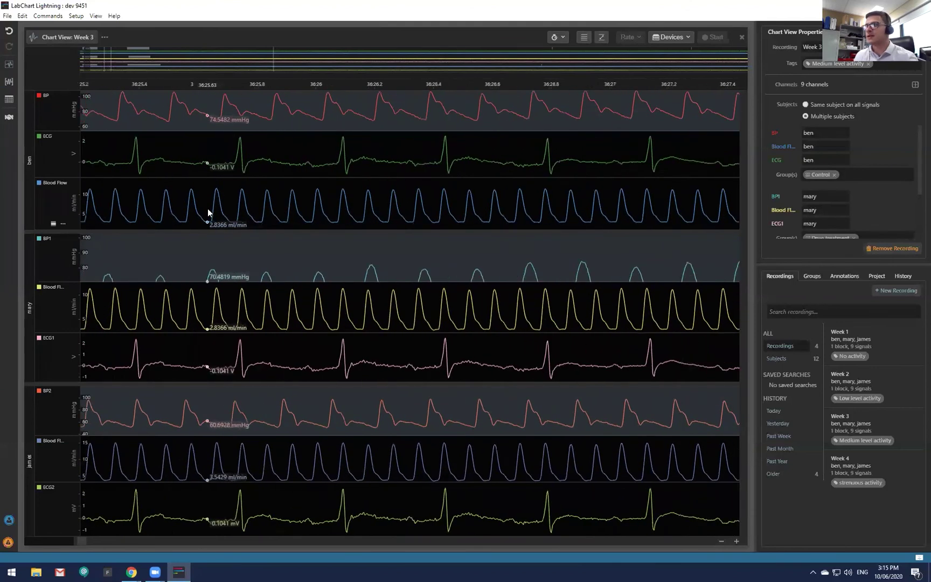